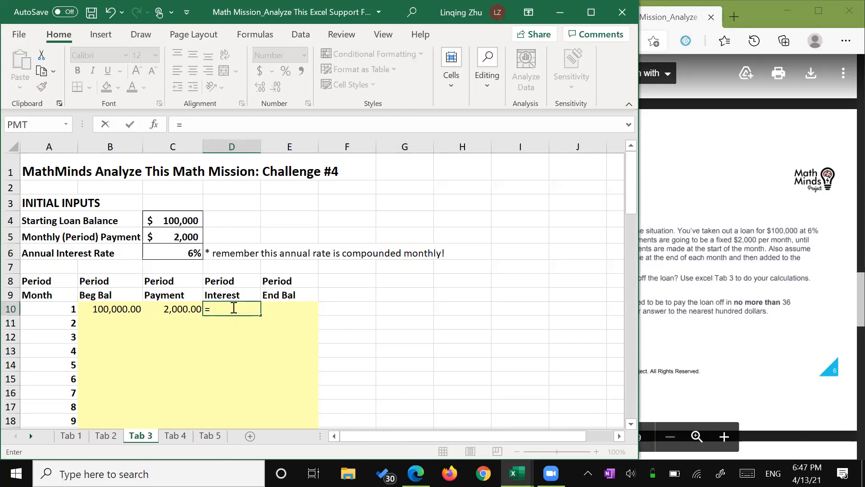
Complete the month 1 interest formula in D10 as =B10*C6/12.
left_click(127, 309)
left_click(204, 126)
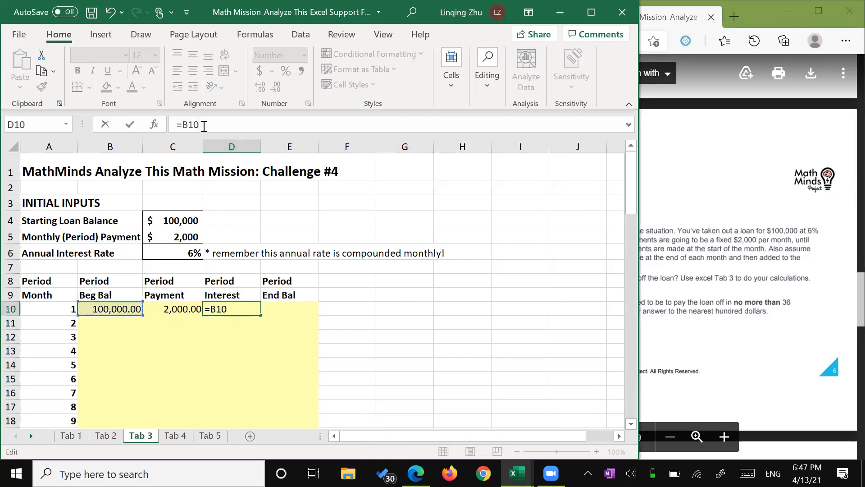
type("*")
left_click(190, 252)
type("/12")
key("Return")
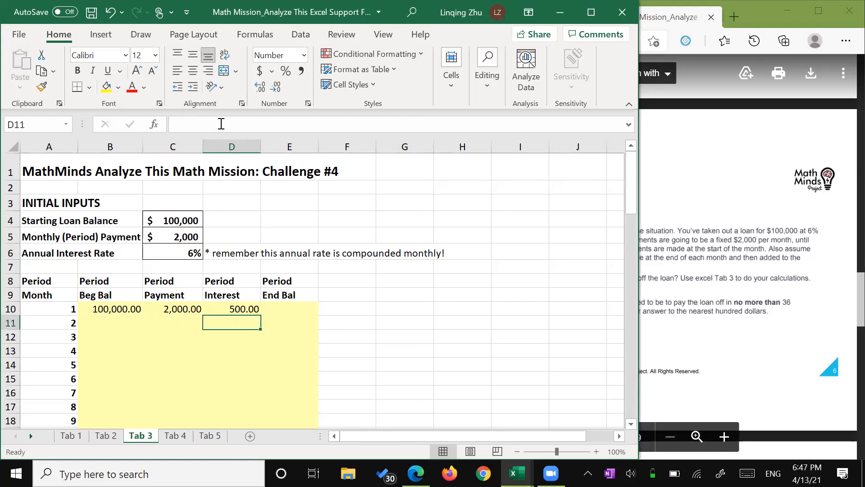
Revise the month 1 interest formula in D10 to subtract the payment first: =(B10-C10)*C6/12.
left_click(236, 310)
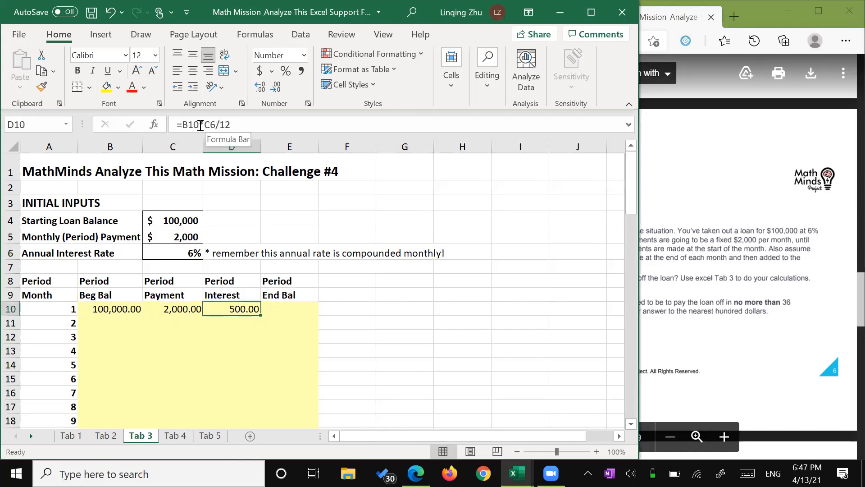
left_click(186, 126)
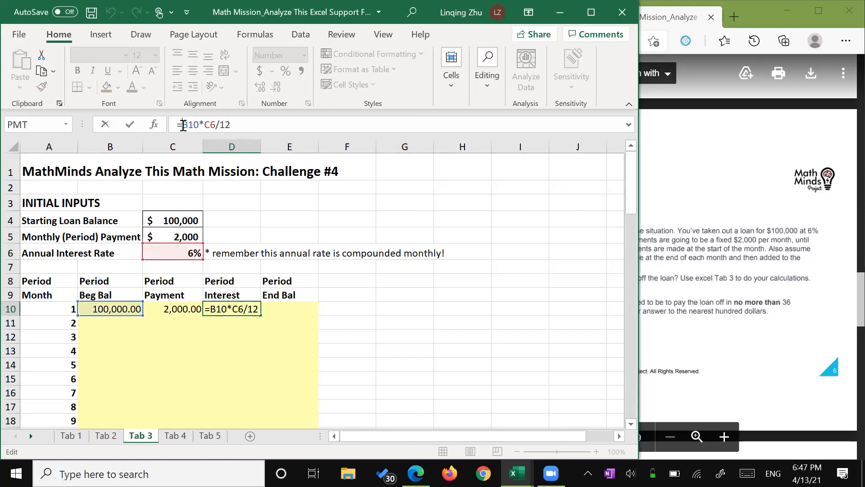
type("(")
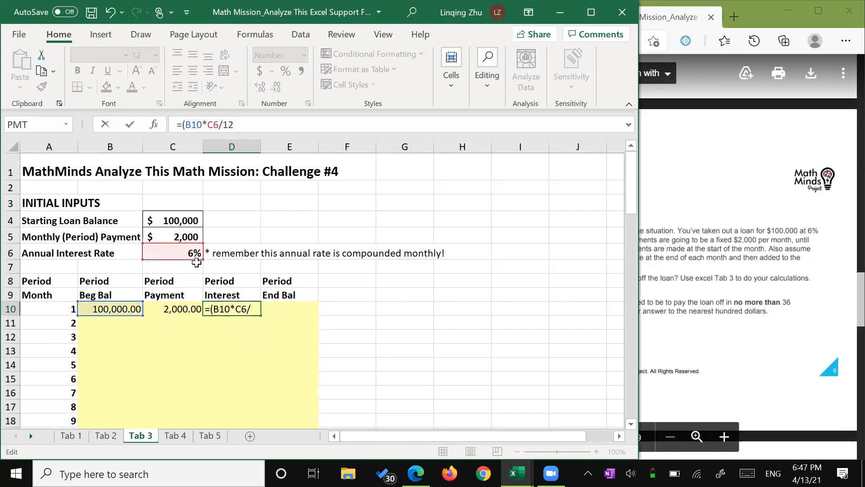
left_click(187, 309)
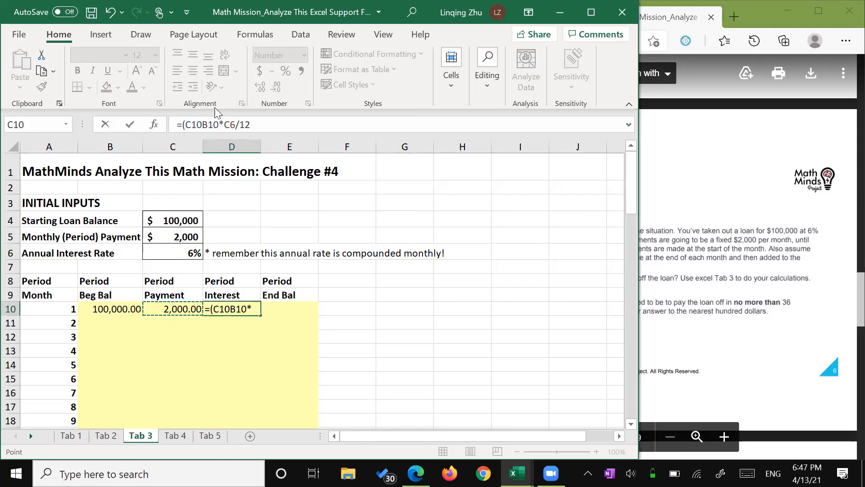
left_click(125, 307)
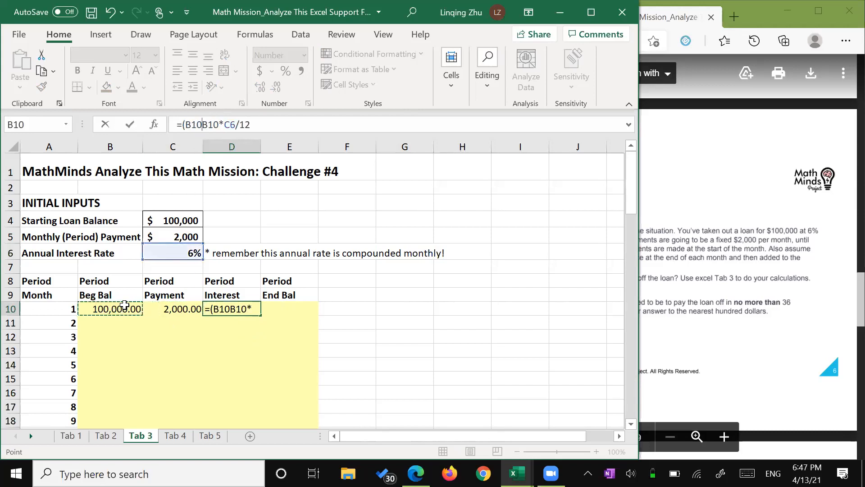
type("-")
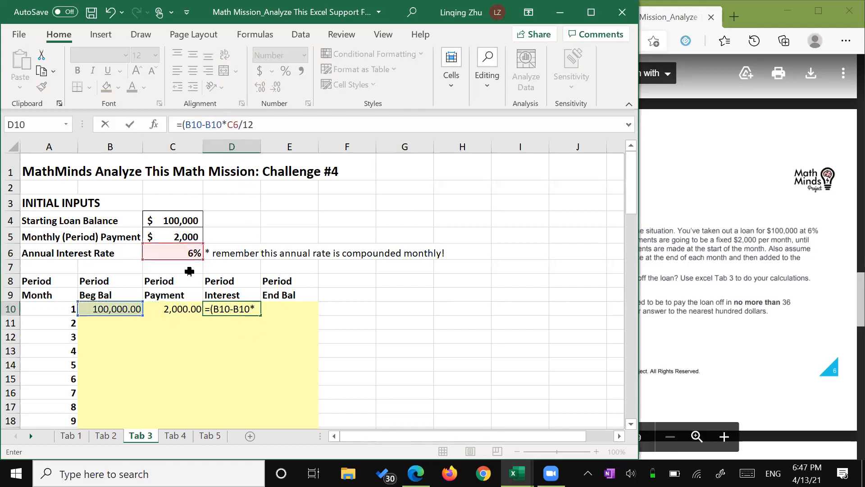
left_click(170, 308)
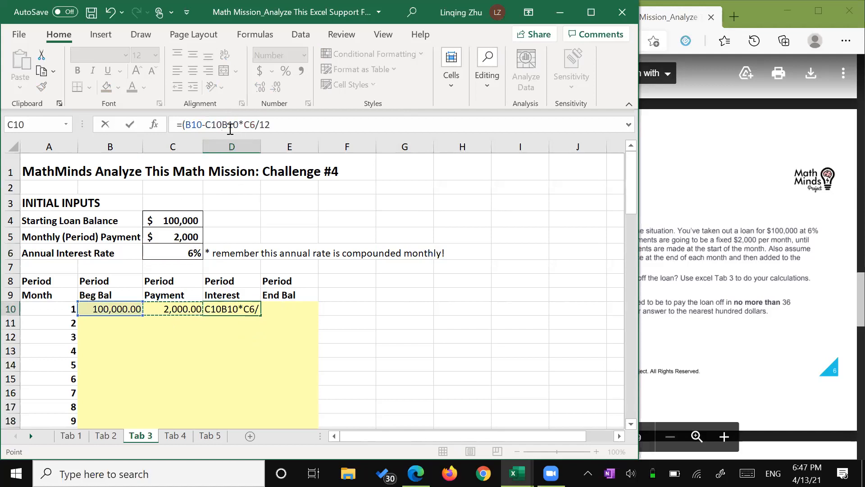
type(")")
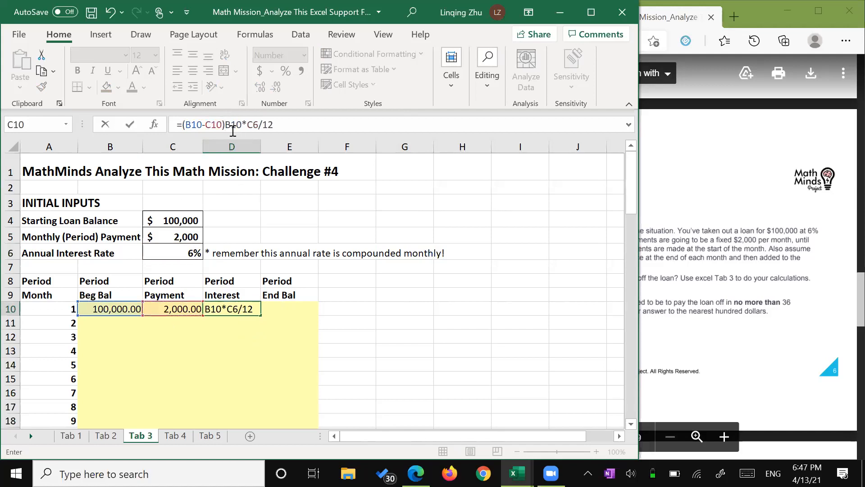
left_click(244, 124)
key("BackSpace")
key("BackSpace")
key("BackSpace")
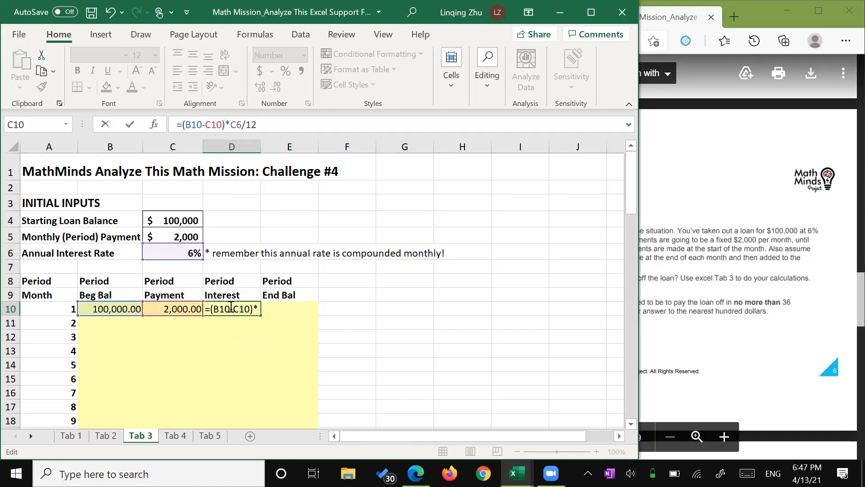
key("Return")
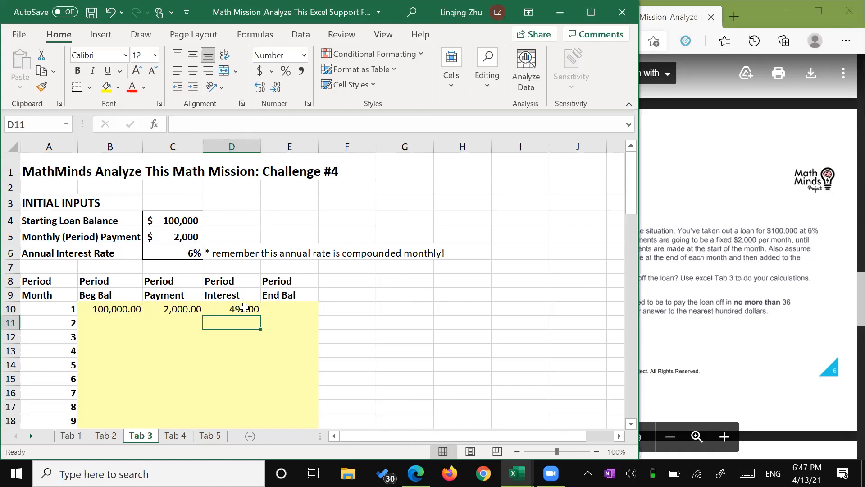
left_click(244, 308)
left_click(172, 307)
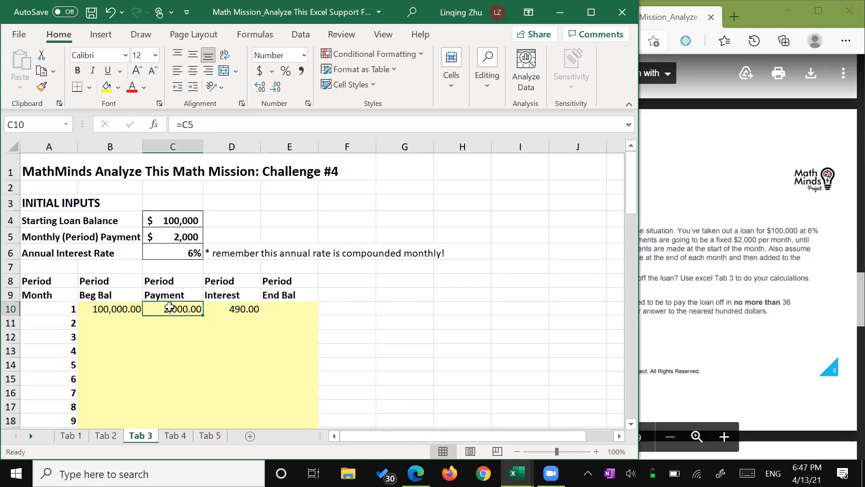
left_click(243, 311)
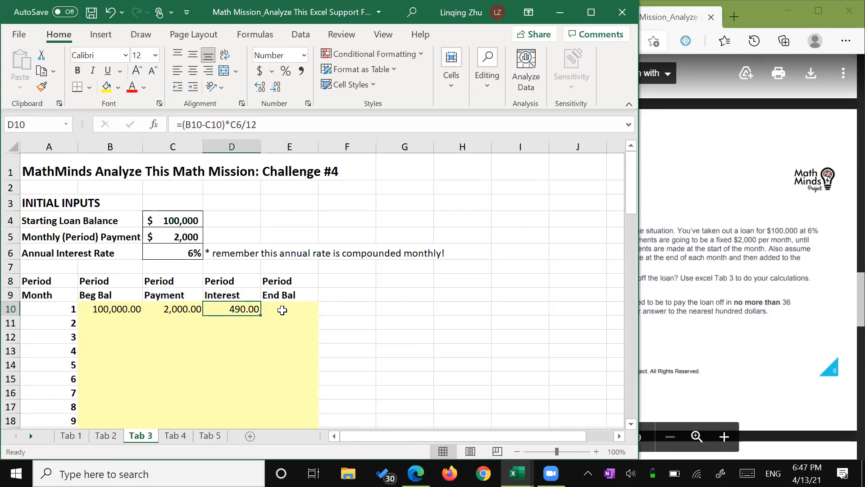
left_click(275, 310)
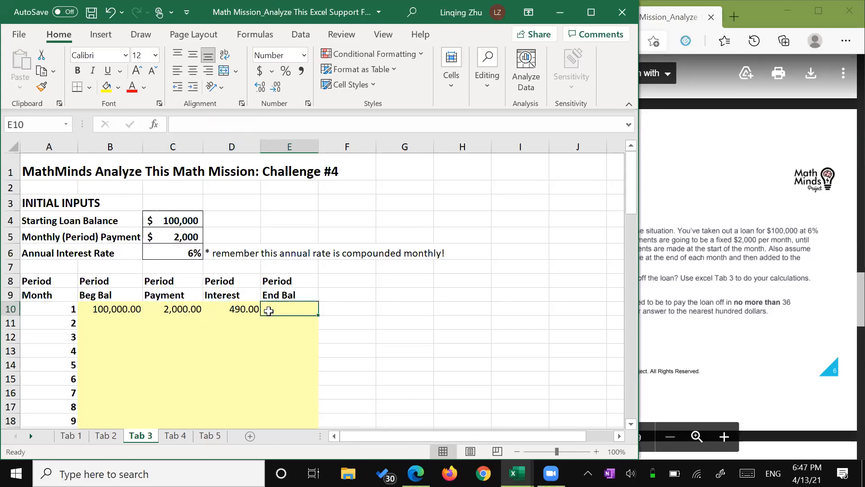
left_click(248, 310)
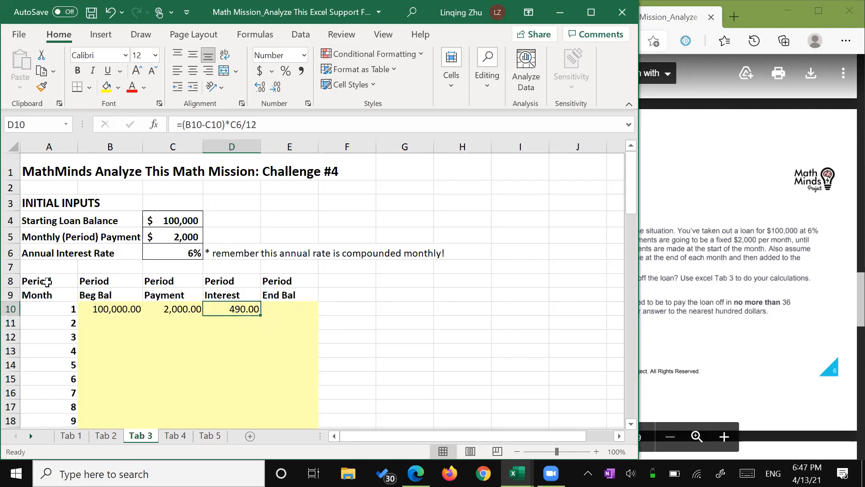
Clear the Period label in A8 and hide row 8.
left_click(9, 280)
key("BackSpace")
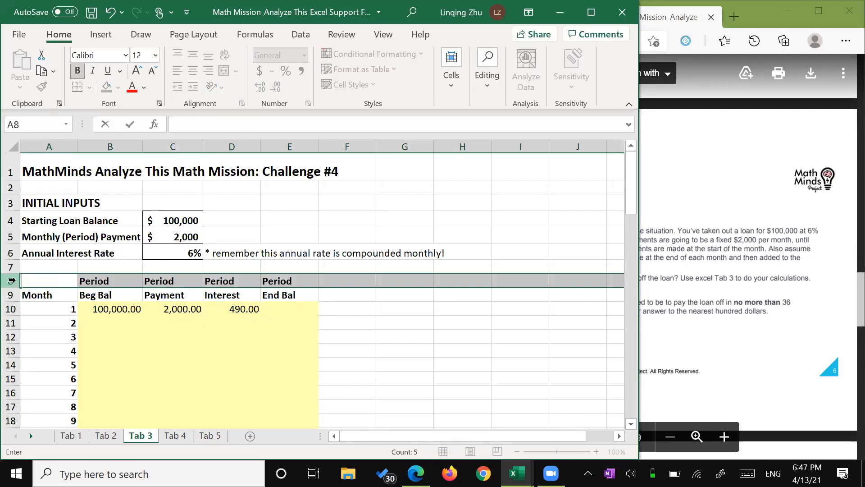
right_click(10, 280)
left_click(51, 250)
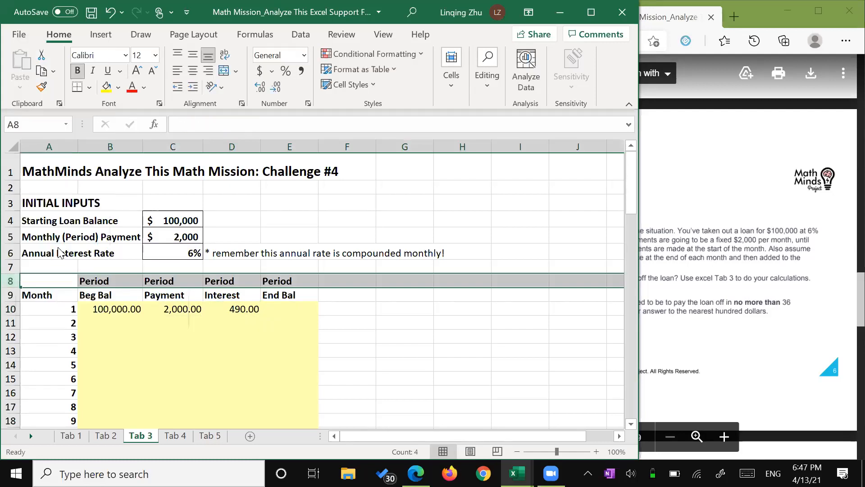
Examine how the month 1 interest formula in D10 combines the beginning balance, payment and monthly interest rate.
left_click(101, 292)
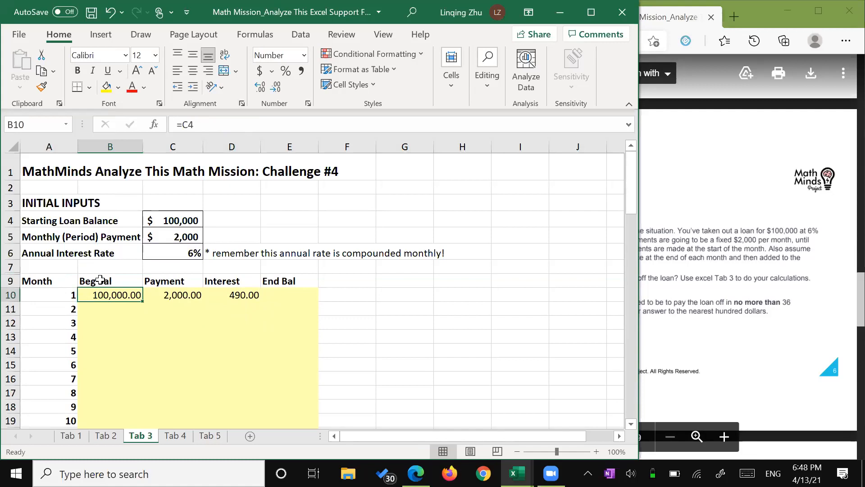
left_click(177, 294)
left_click(217, 294)
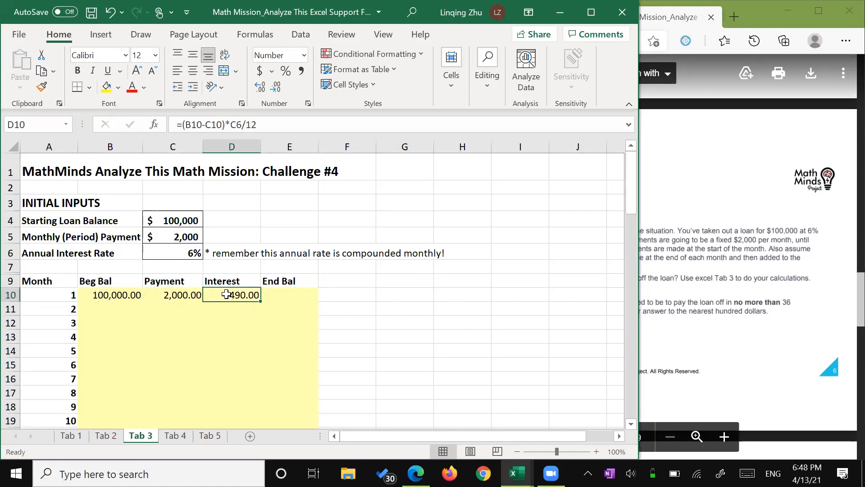
left_click(200, 125)
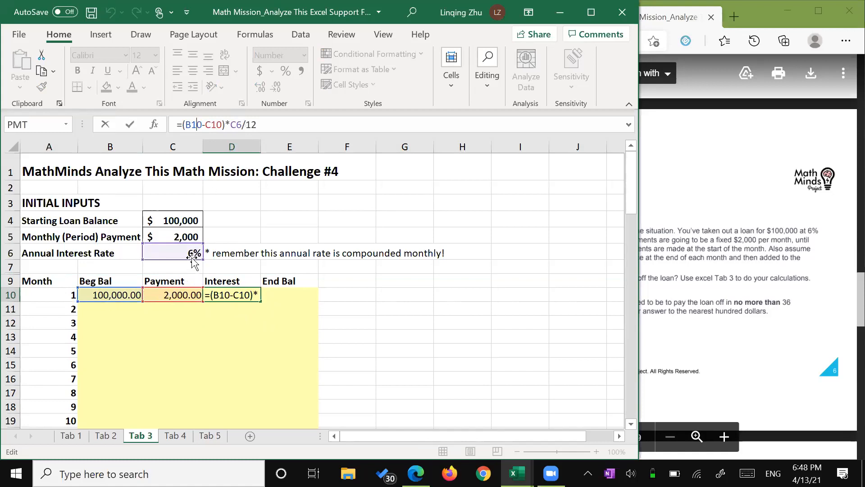
left_click(256, 124)
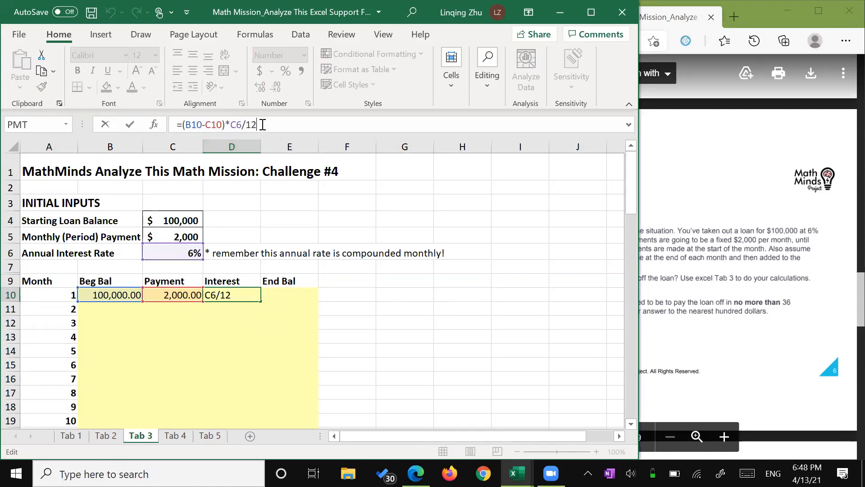
left_click_drag(256, 124, 183, 125)
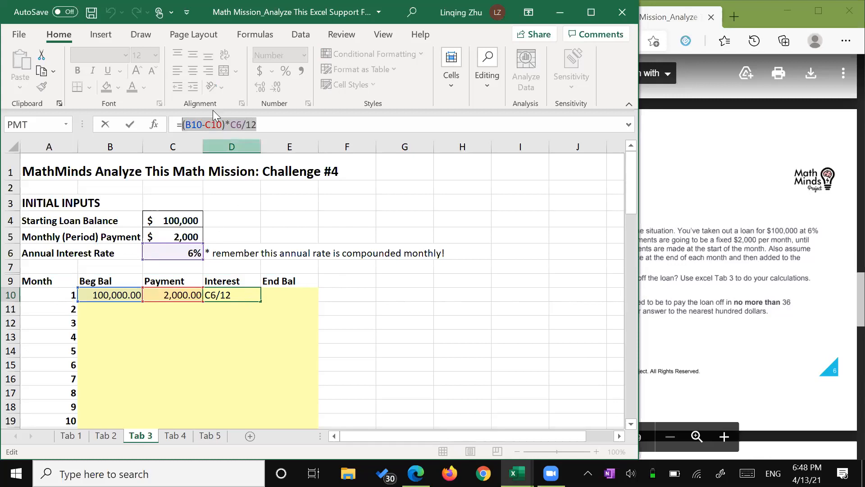
left_click(218, 125)
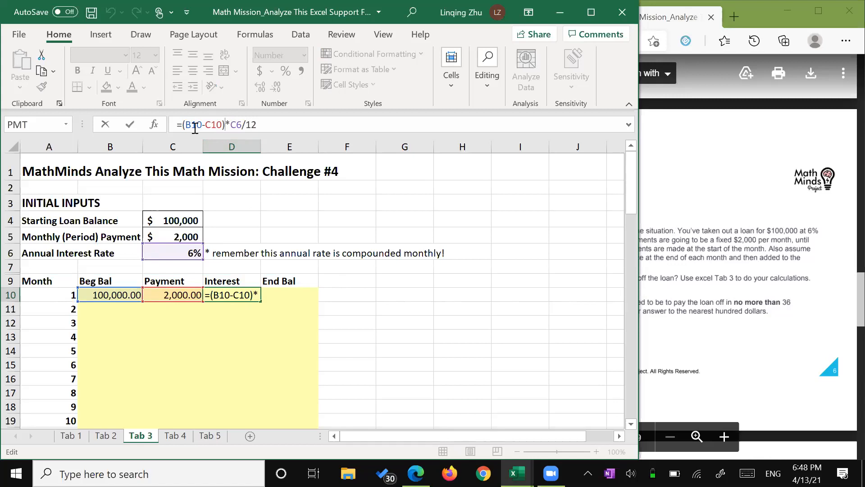
left_click(223, 125)
key("Return")
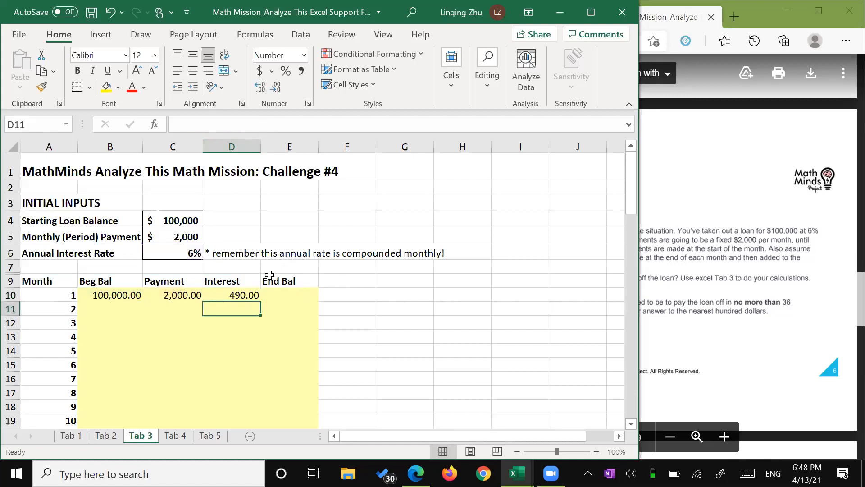
left_click(288, 293)
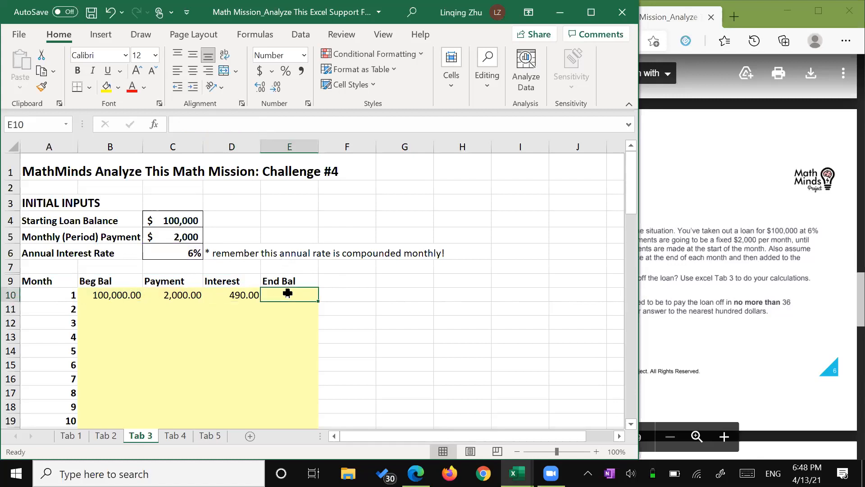
Try the month 1 interest formula in D10 without parentheses, as =B10-C10*C6/12.
left_click(231, 296)
left_click(189, 128)
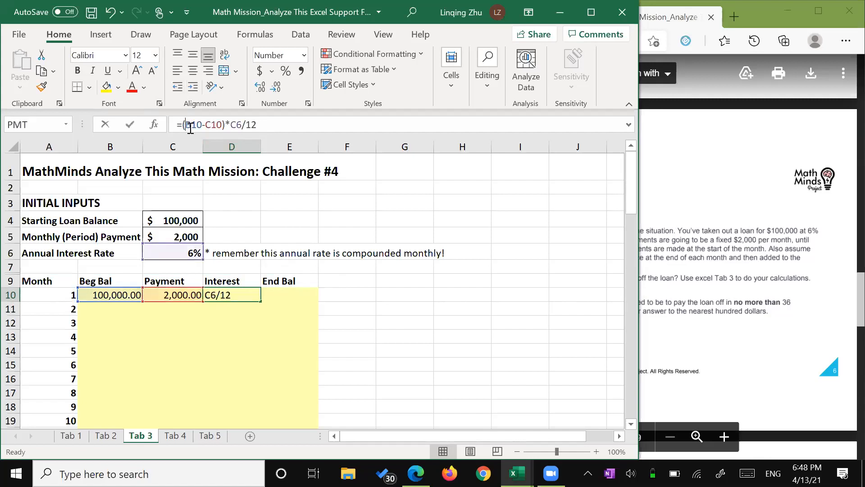
key("BackSpace")
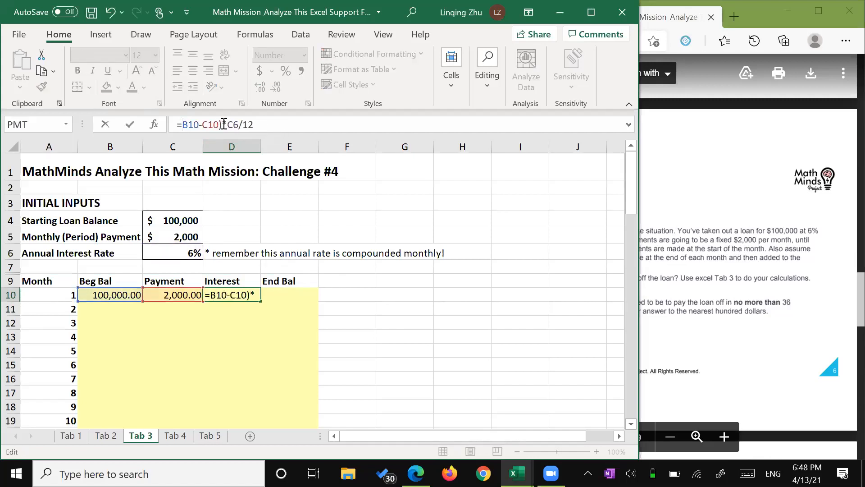
key("Return")
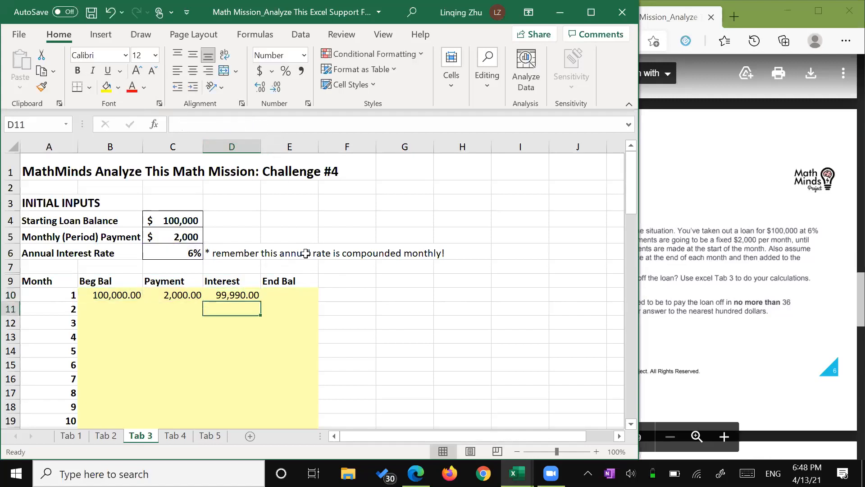
Restore the parentheses around B10-C10 in the month 1 interest formula.
left_click(250, 296)
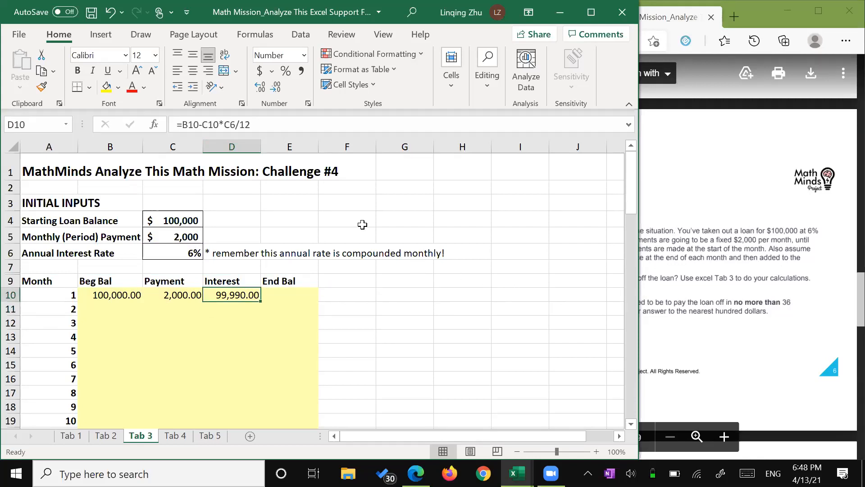
left_click(220, 124)
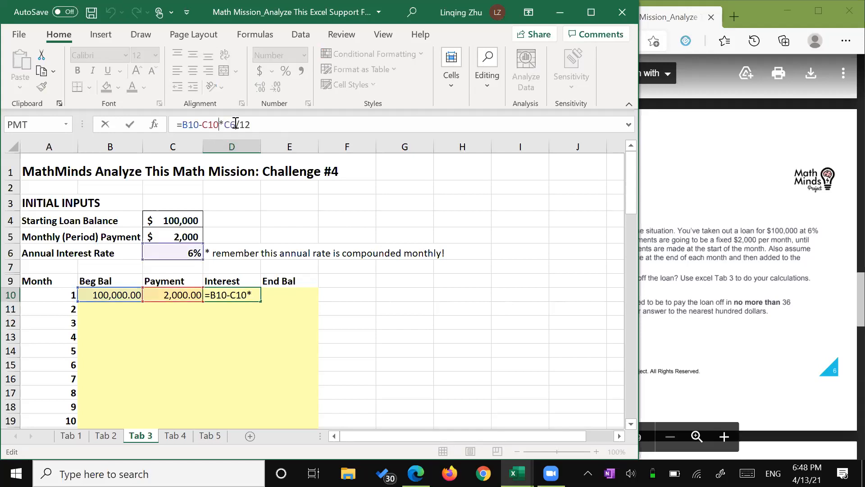
type(")")
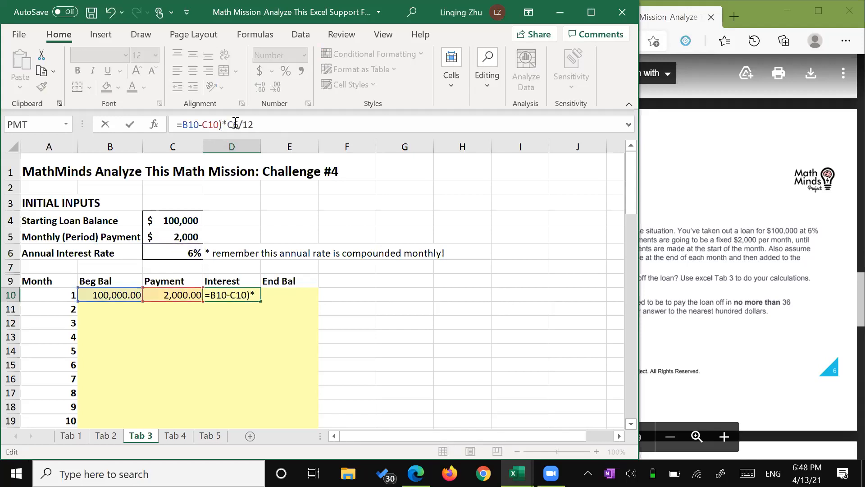
left_click(182, 124)
type("(")
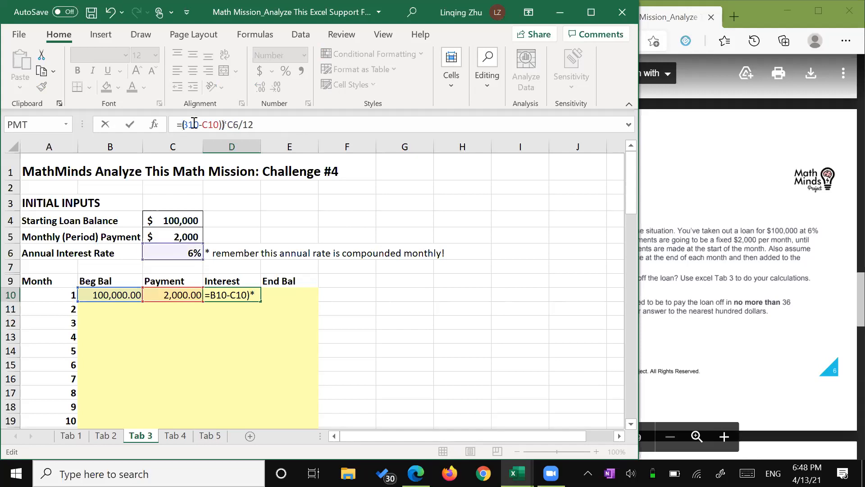
key("Return")
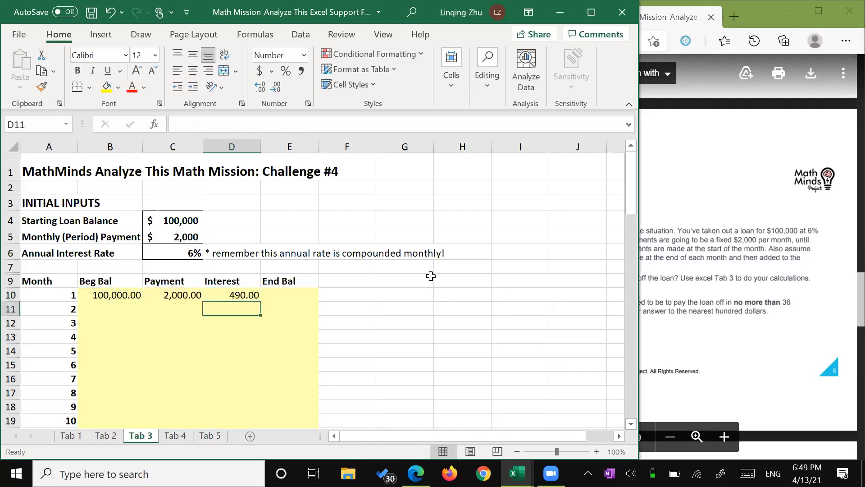
Enter the month 1 ending balance formula =B10-C10+D10 in E10.
left_click(278, 296)
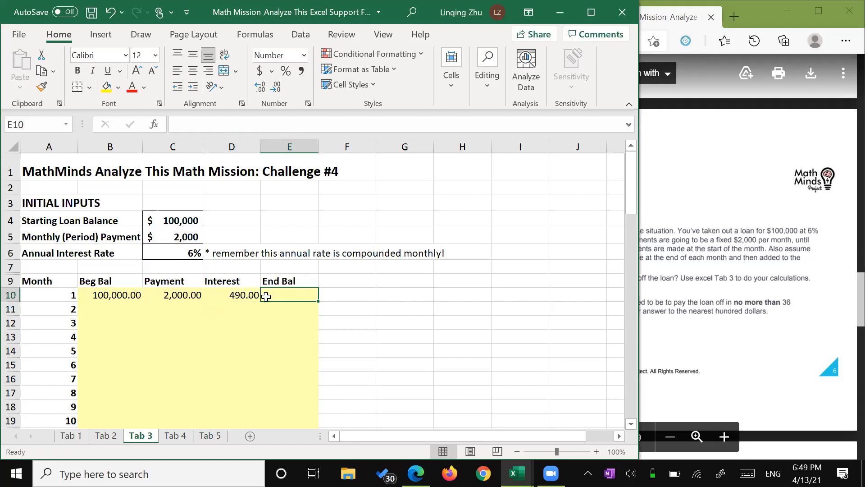
left_click(246, 295)
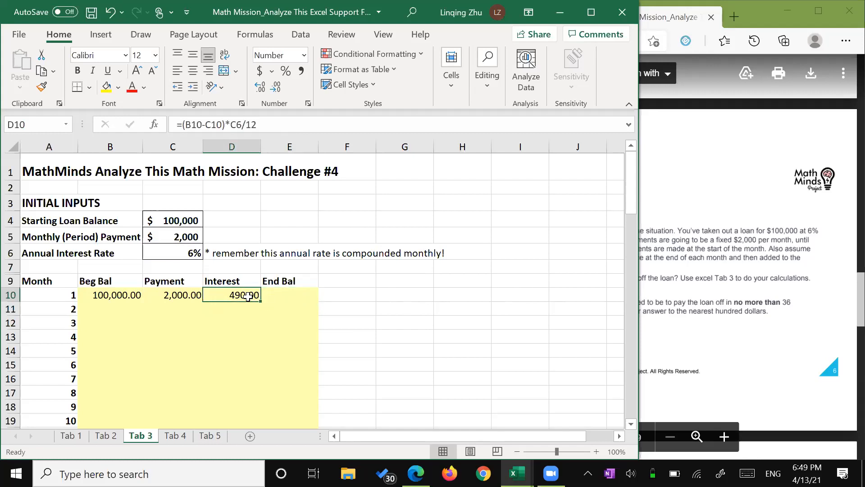
left_click(284, 295)
type("=")
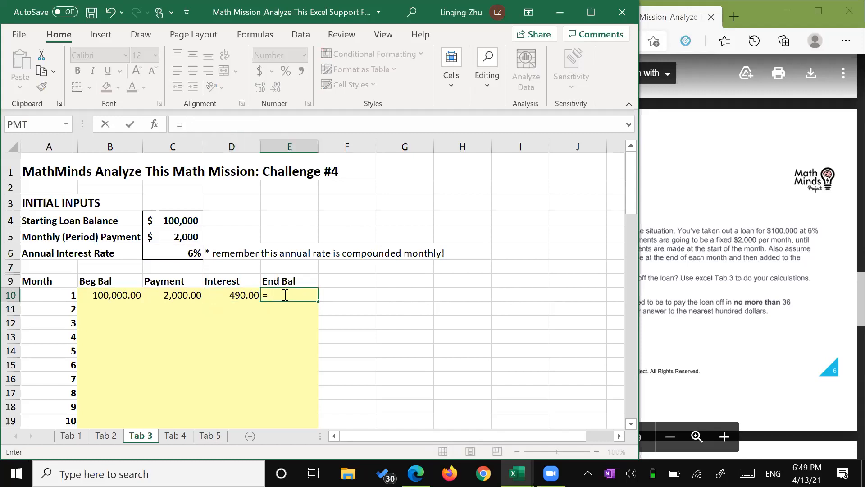
left_click(108, 294)
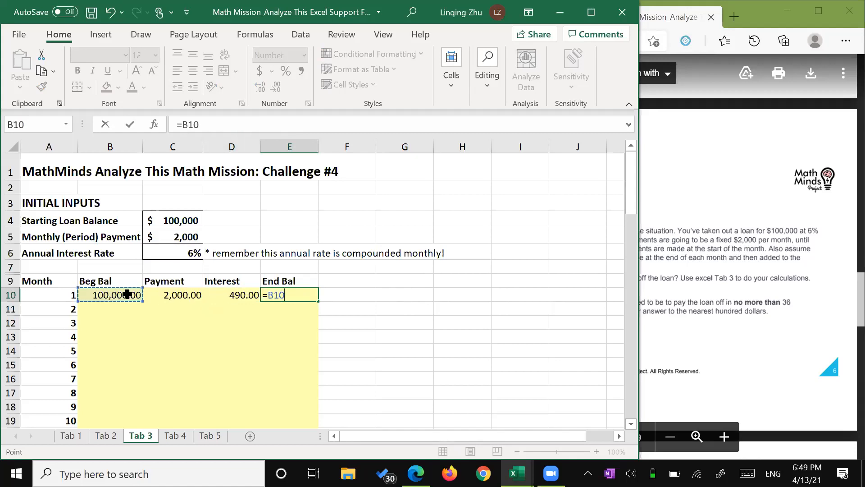
type("-")
left_click(170, 293)
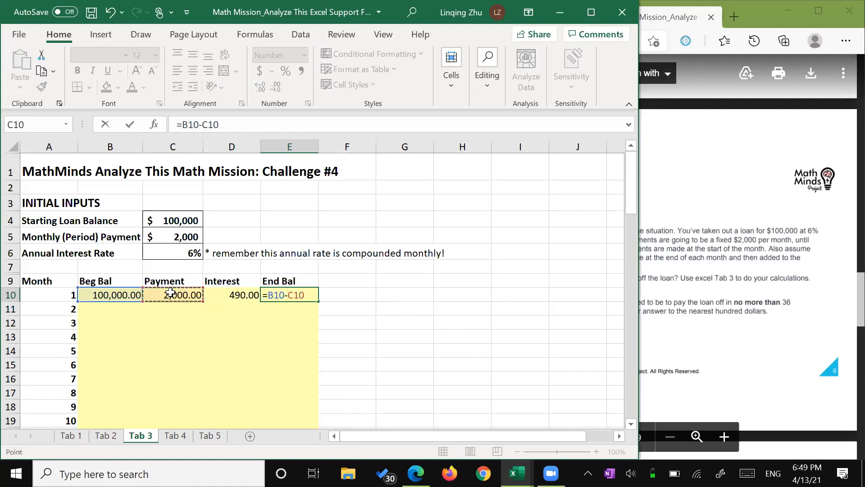
type("+")
left_click(249, 301)
key("Return")
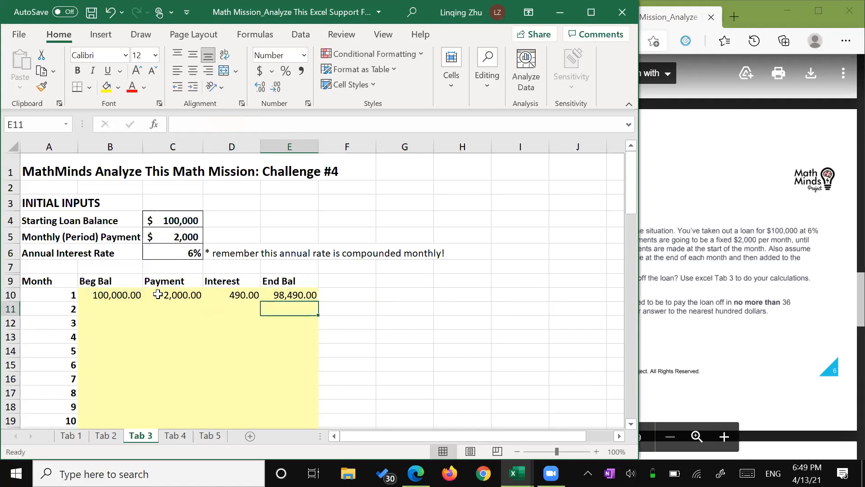
Review the month 1 beginning balance, payment, interest and ending balance formulas across B10 to E10.
left_click(92, 295)
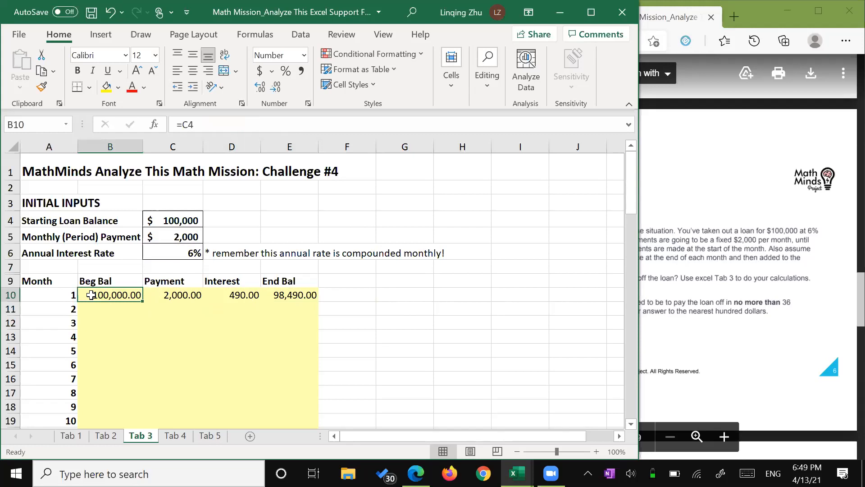
left_click_drag(91, 295, 193, 293)
left_click(134, 295)
left_click(161, 295)
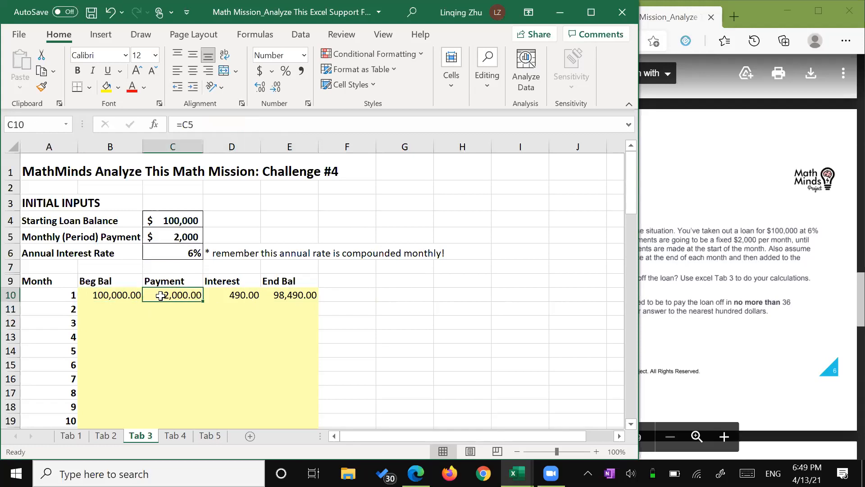
left_click(227, 294)
left_click(285, 296)
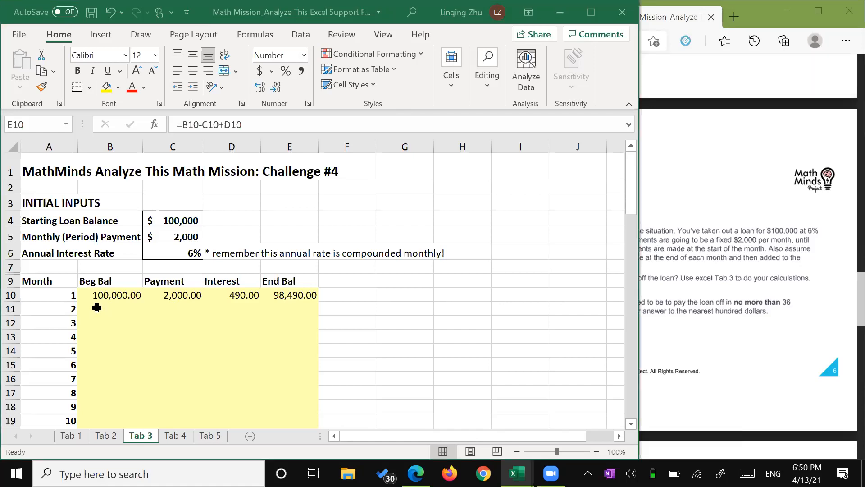
Link the month 2 beginning balance in B11 to the month 1 ending balance with =E10.
left_click(112, 309)
type("=")
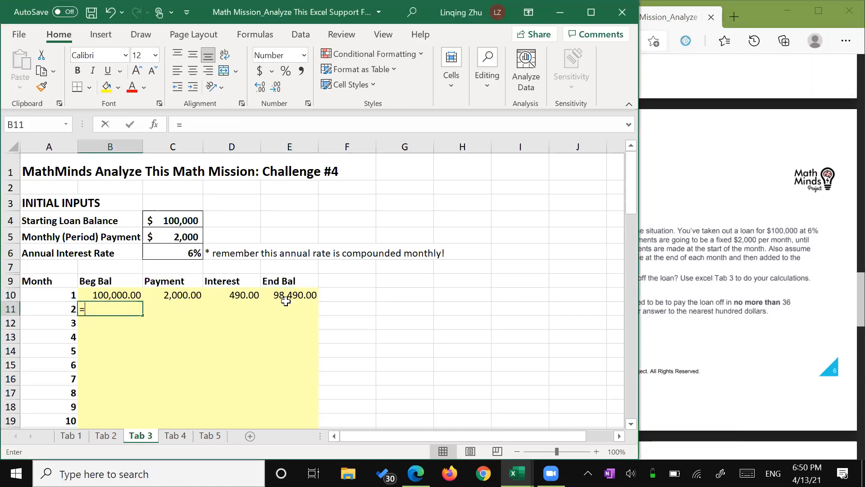
left_click(295, 294)
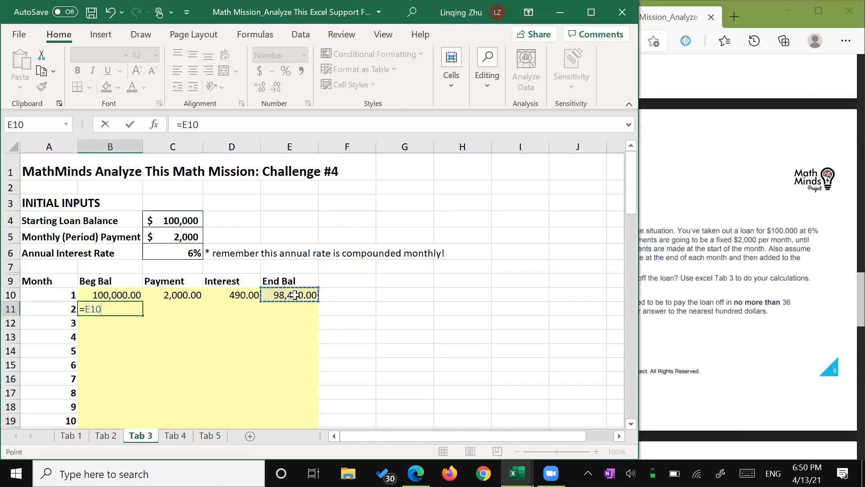
key("Return")
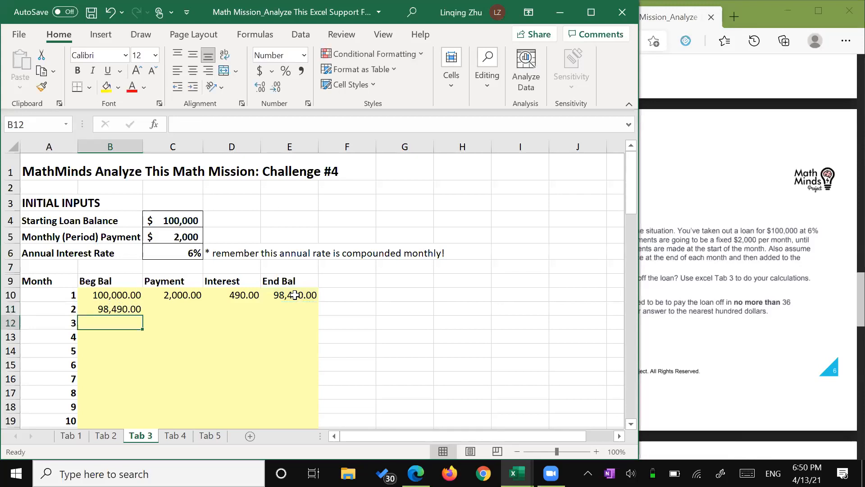
Try filling the payment formula =C5 from C10 down through C18 without locking its reference.
left_click(172, 309)
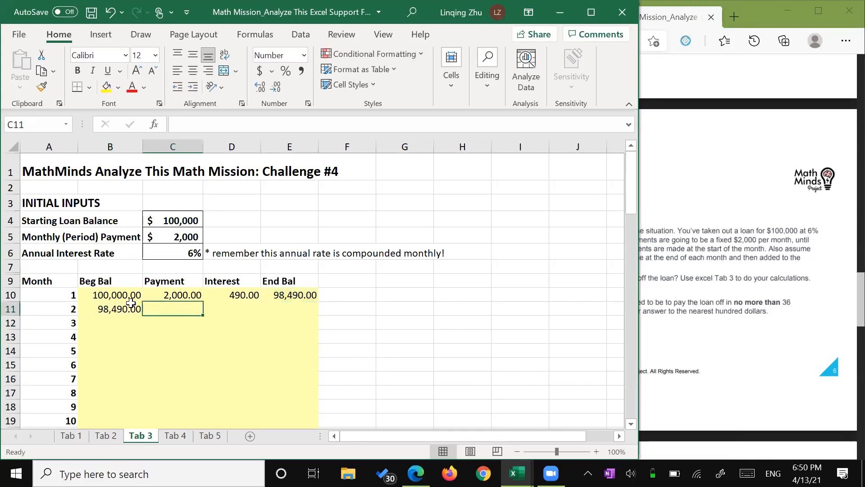
left_click(176, 295)
left_click(176, 308)
left_click(178, 296)
left_click_drag(203, 301, 191, 413)
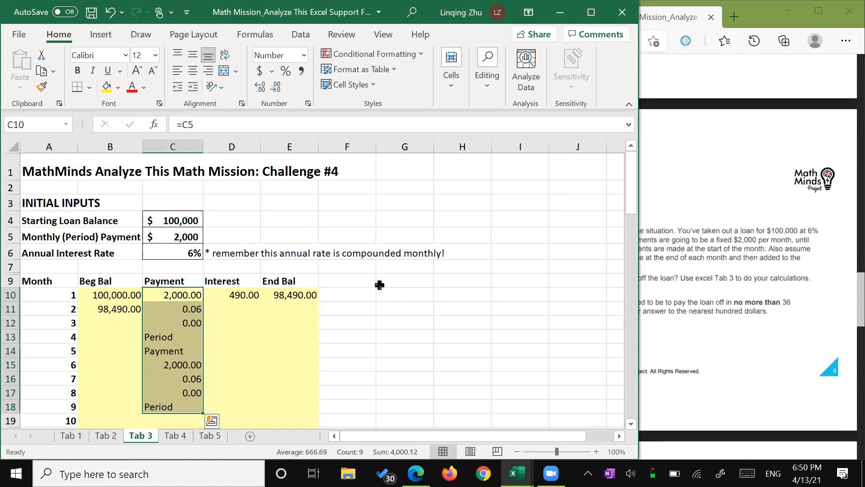
Compare the payment formulas in C10 and C11, and undo the fill down the Payment column.
left_click(198, 308)
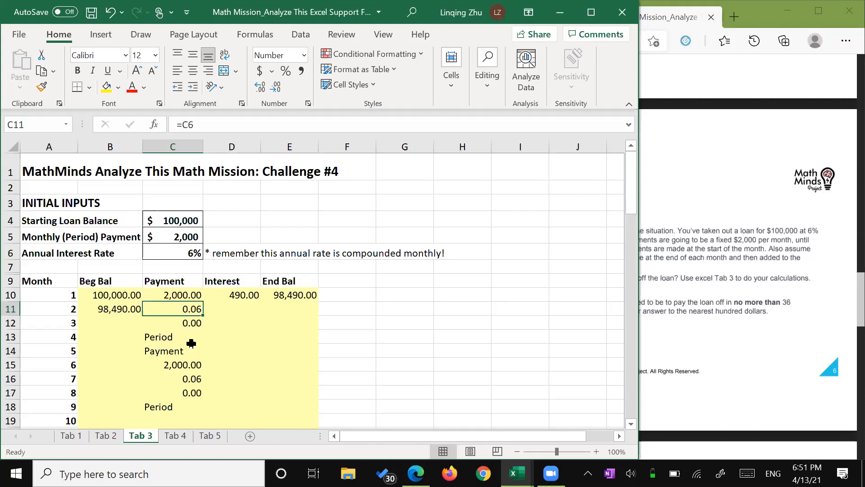
left_click(185, 296)
left_click(188, 308)
left_click(188, 296)
left_click(190, 308)
key("ctrl+z")
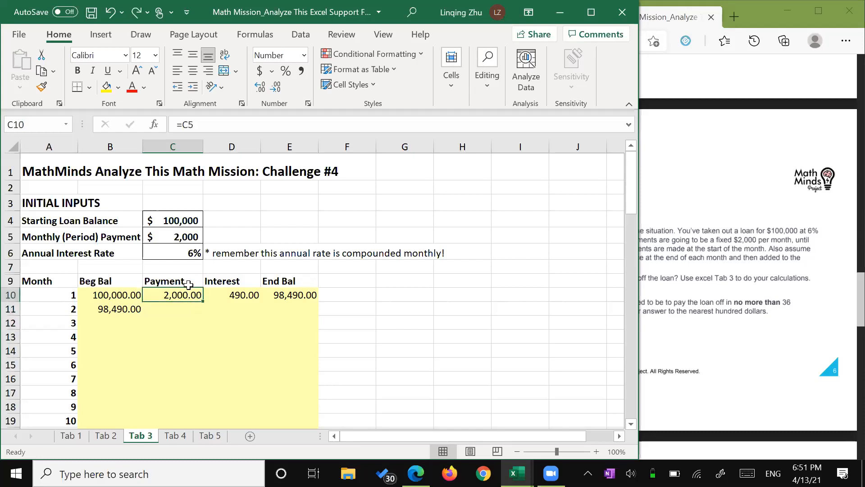
Lock the row in the C10 payment formula as =C$5 and fill it down through C22.
left_click(184, 125)
type("$")
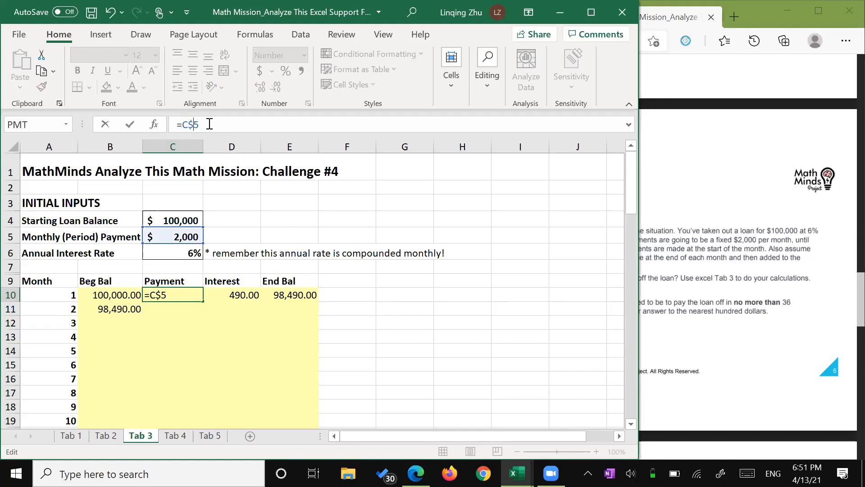
key("Return")
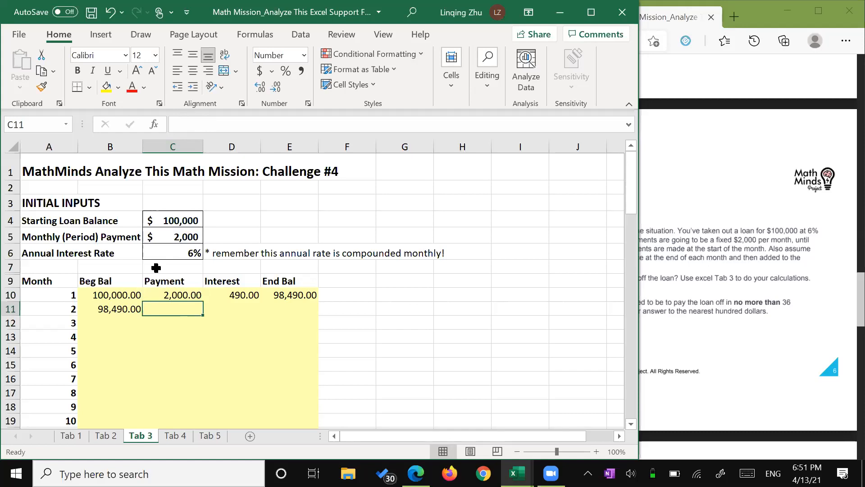
left_click(178, 295)
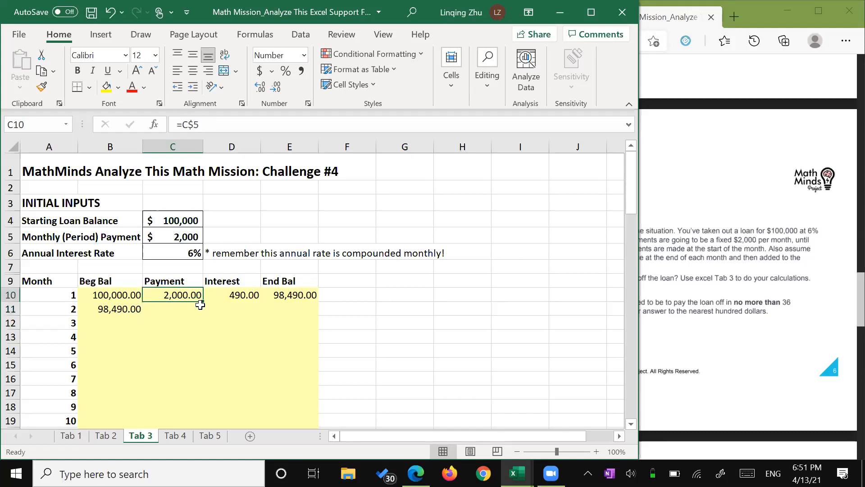
left_click_drag(202, 302, 200, 393)
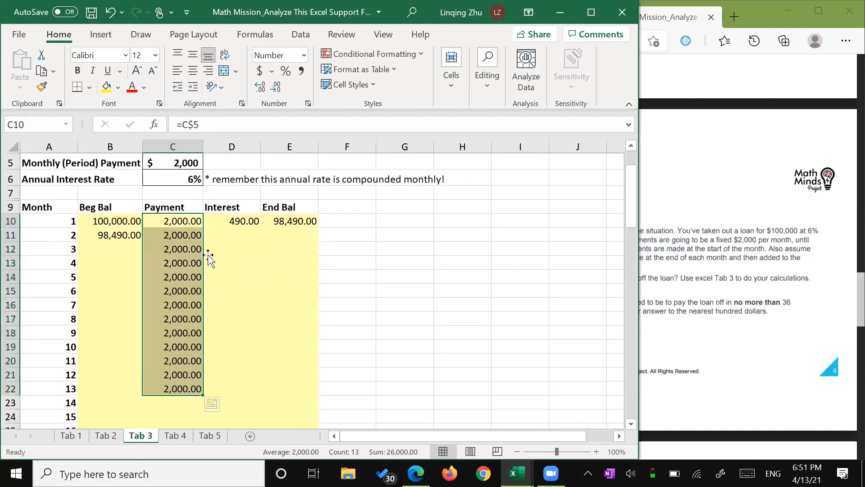
Check the reference in the copied payment formulas for several months, including C11, C13 and C16.
scroll(212, 259, "up", 1)
left_click(182, 281)
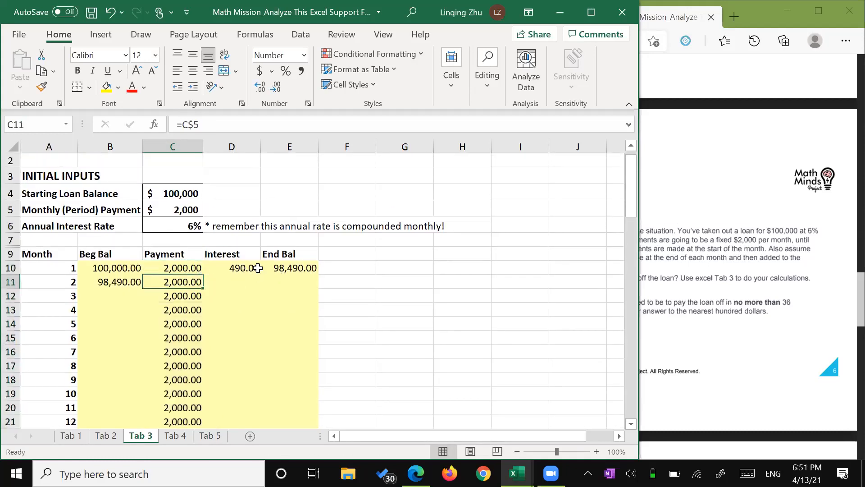
left_click(179, 310)
left_click(180, 343)
left_click(178, 352)
left_click(210, 117)
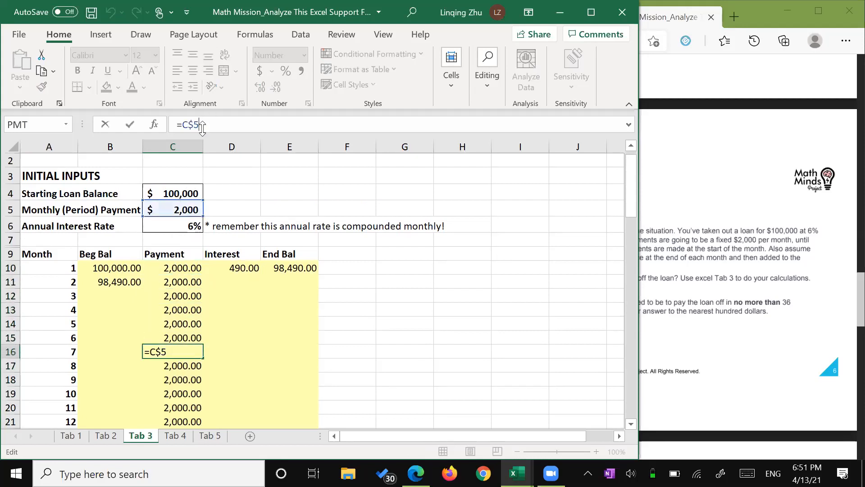
left_click(185, 332)
left_click(183, 309)
left_click(182, 281)
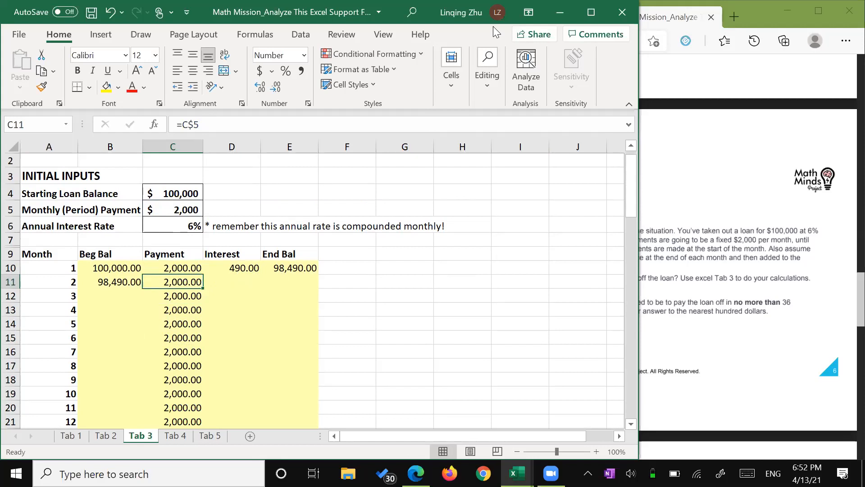
Switch to the challenge PDF in the browser and reread the Challenge #4 payment and interest terms.
key("alt+Tab")
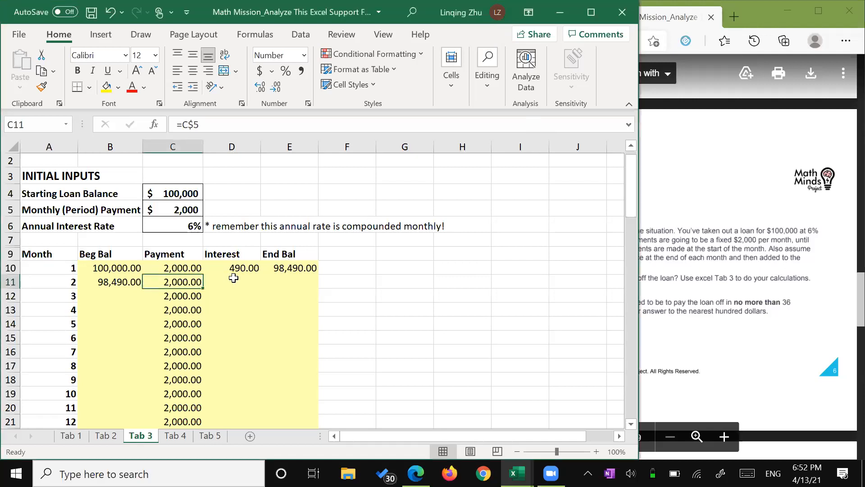
left_click(231, 281)
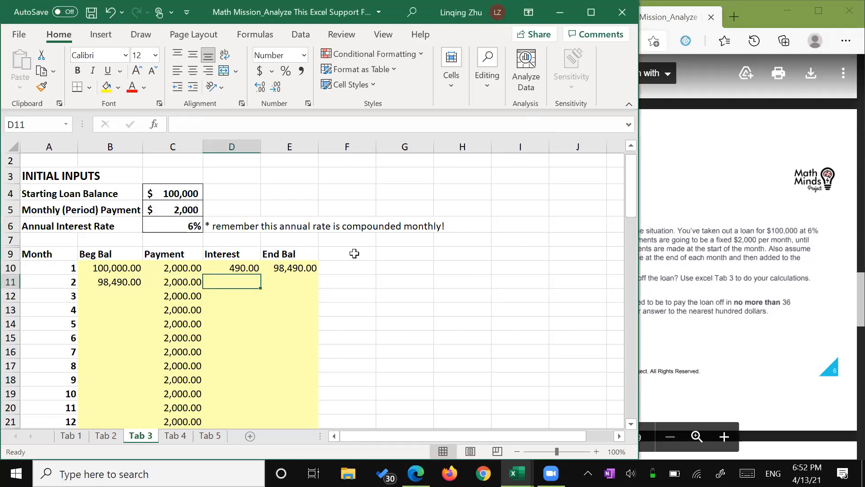
left_click(727, 269)
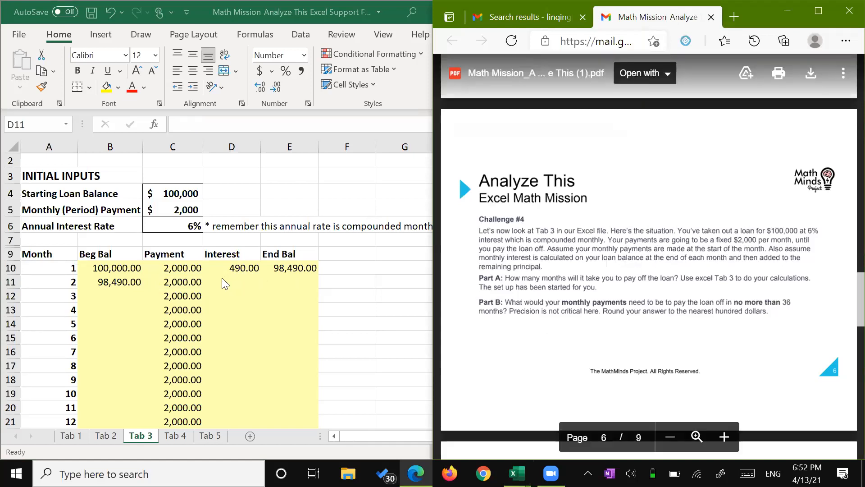
Return to Excel and examine which cell references in the D10 interest formula =(B10-C10)*C6/12 need locking before copying, keeping the formula as is.
left_click(230, 267)
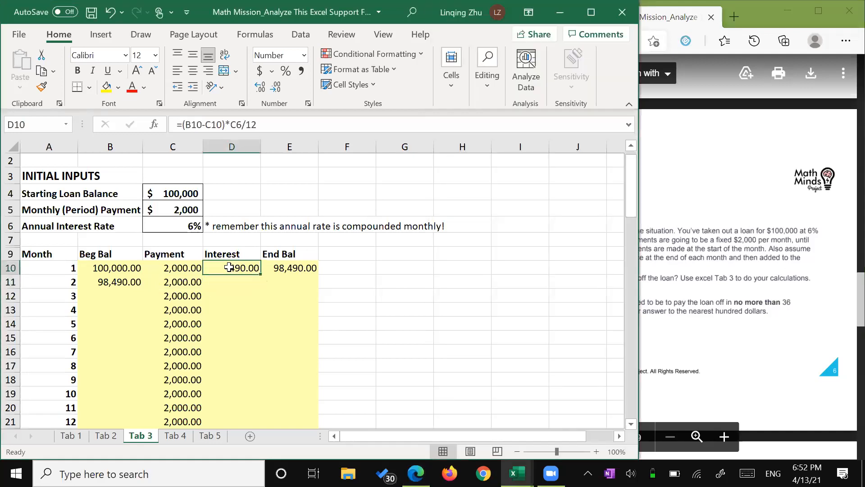
left_click(225, 124)
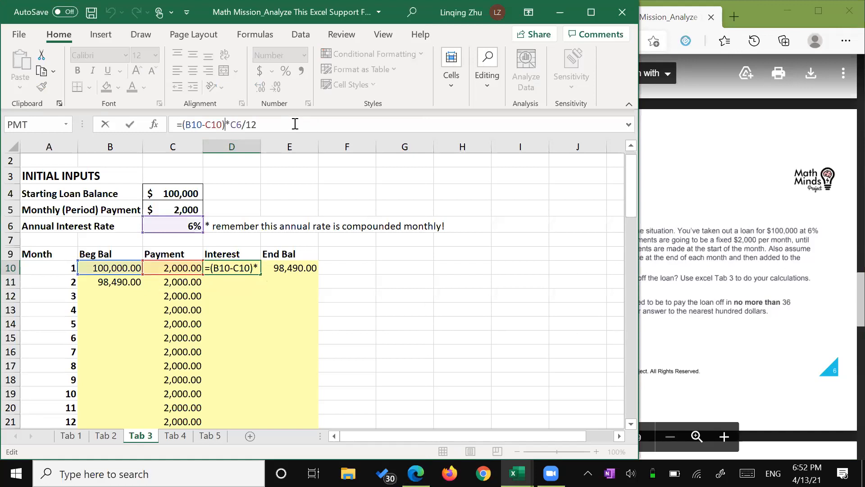
left_click(279, 124)
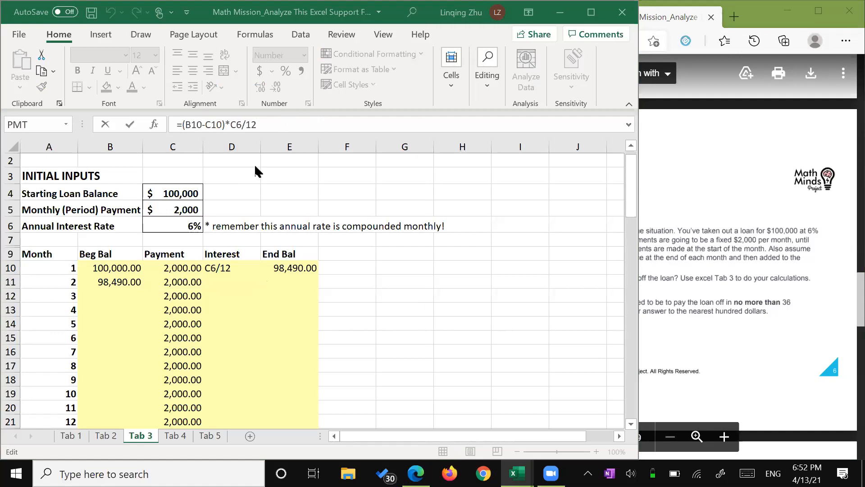
left_click(266, 126)
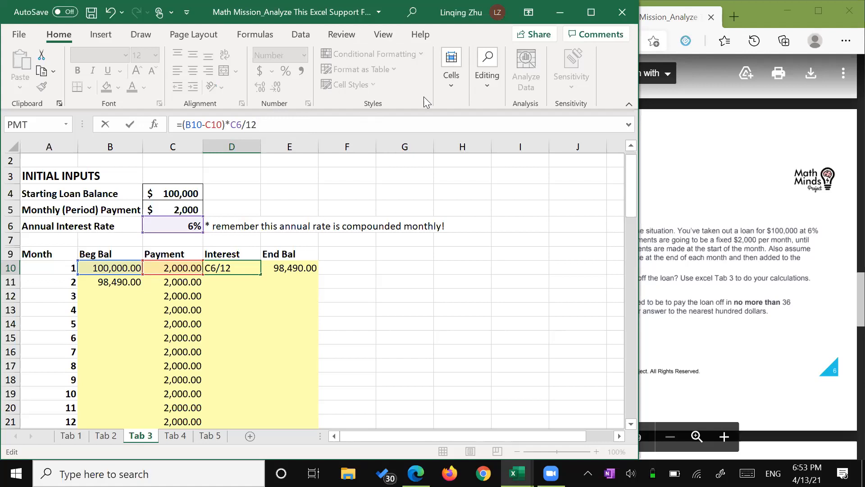
left_click(501, 152)
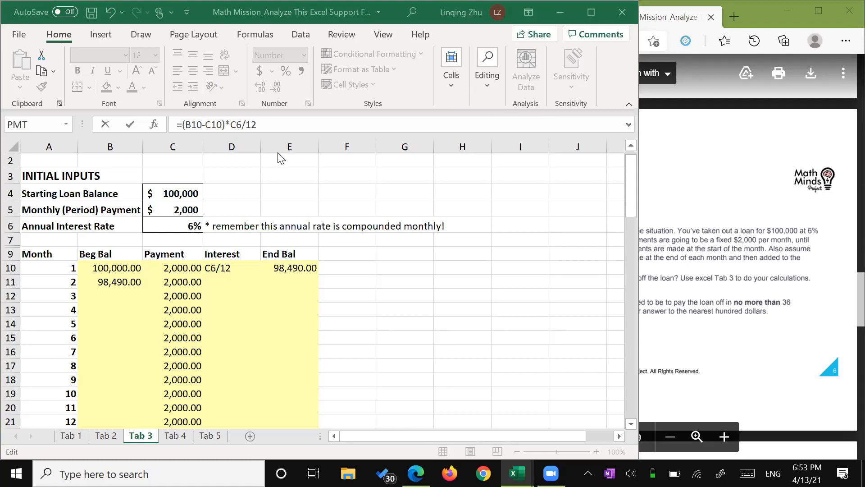
left_click(257, 124)
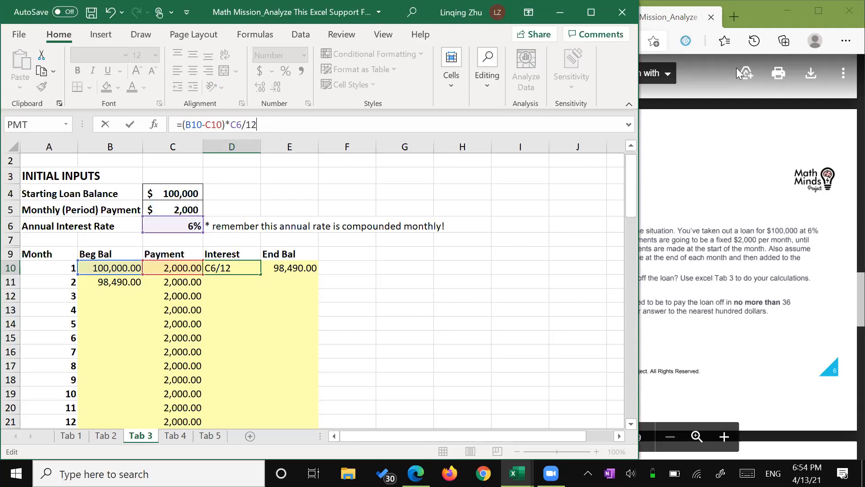
left_click(557, 96)
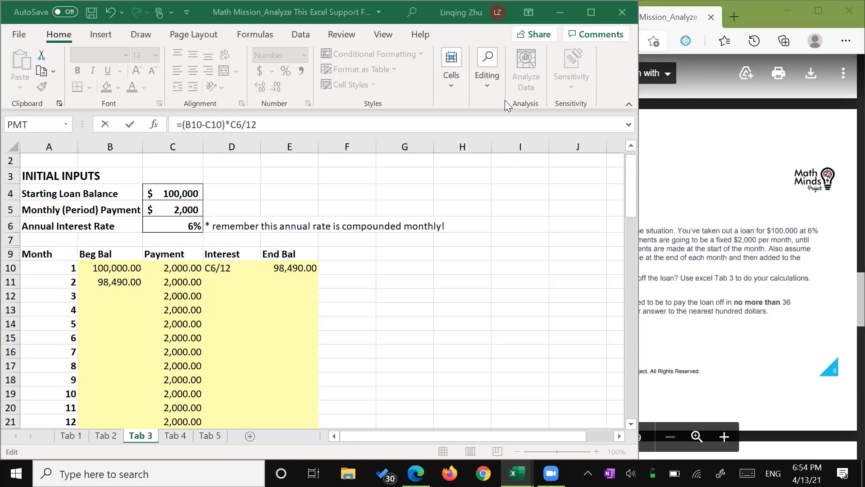
left_click(233, 269)
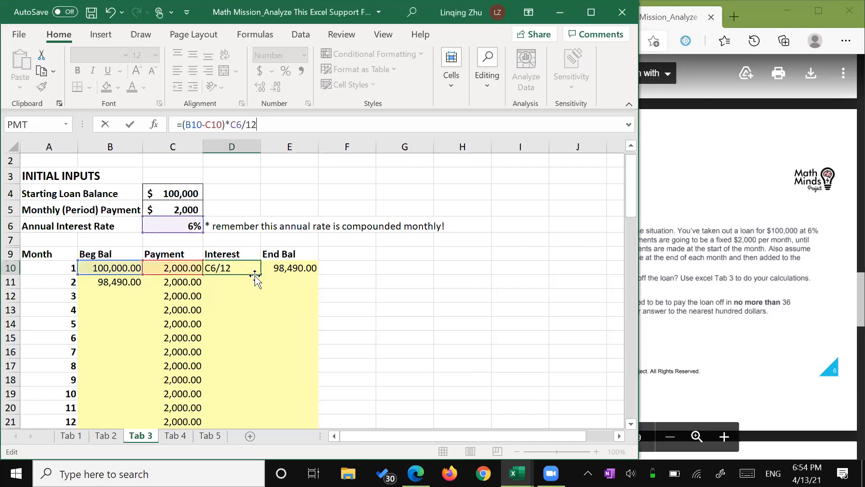
key("ctrl+Return")
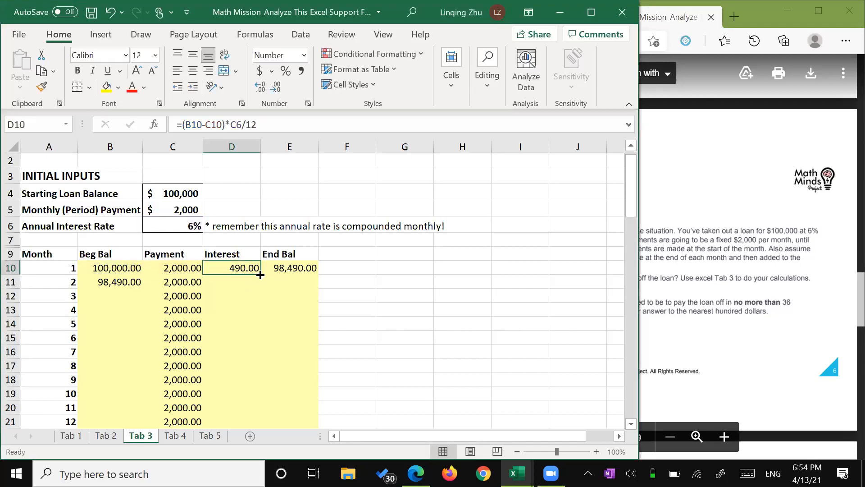
Try copying the interest formula =(B10-C10)*C6/12 from D10 down to D11 and inspect the references in the copy.
mouse_move(261, 274)
left_mouse_down()
mouse_move(271, 282)
mouse_move(259, 283)
left_mouse_up()
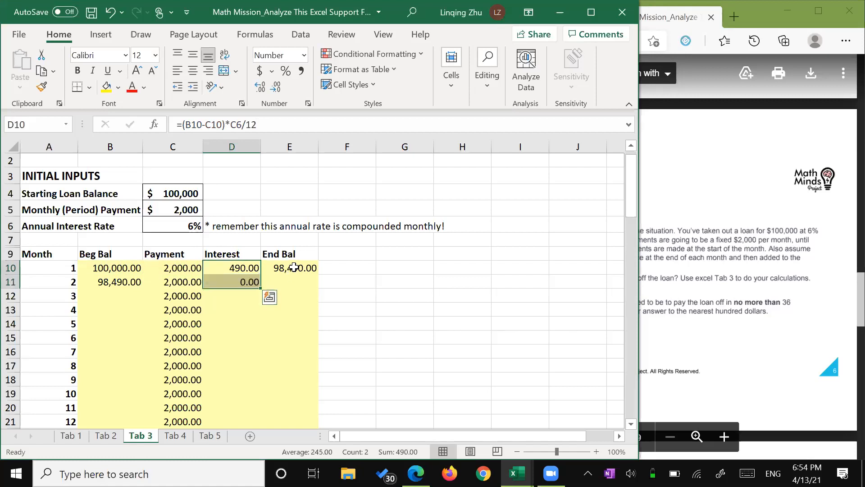
left_click(240, 282)
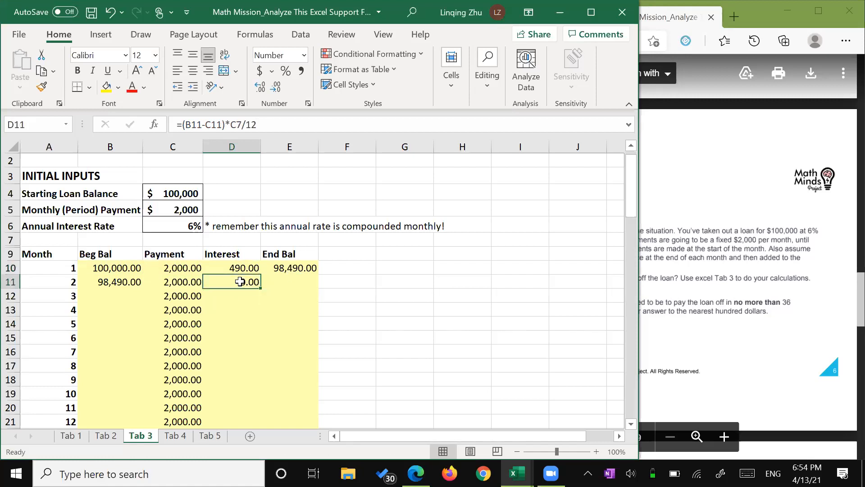
left_click(243, 268)
left_click(245, 279)
double_click(244, 281)
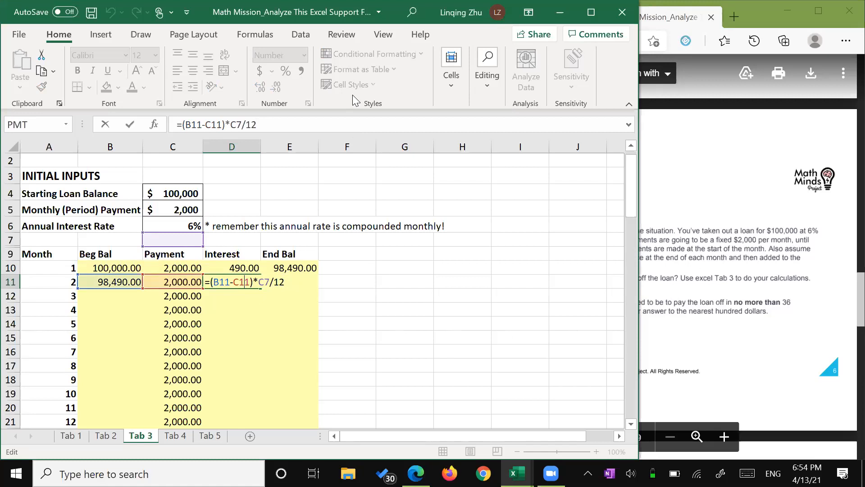
double_click(241, 283)
left_click(239, 282)
left_click(328, 276)
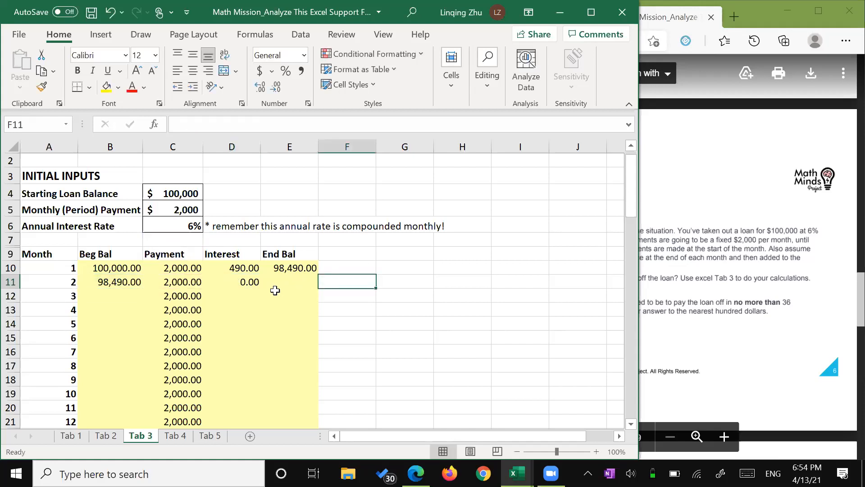
Compare the rate reference in the D11 interest formula with the annual interest rate cell C6.
left_click(238, 282)
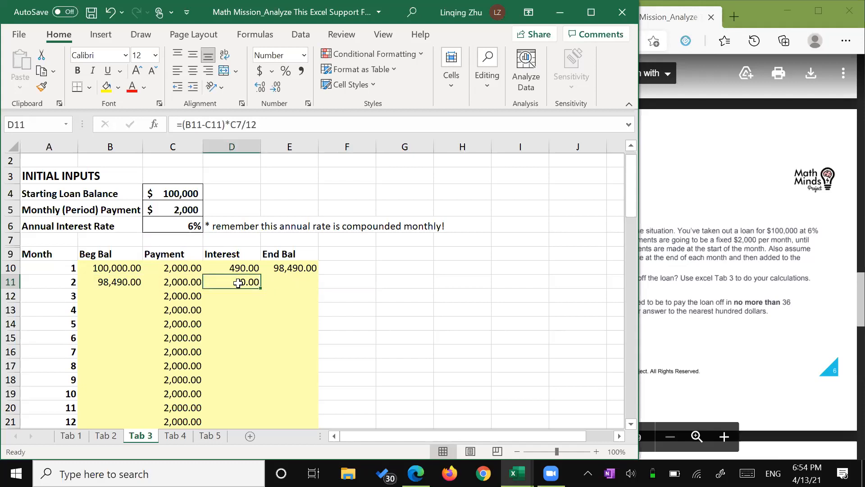
double_click(238, 282)
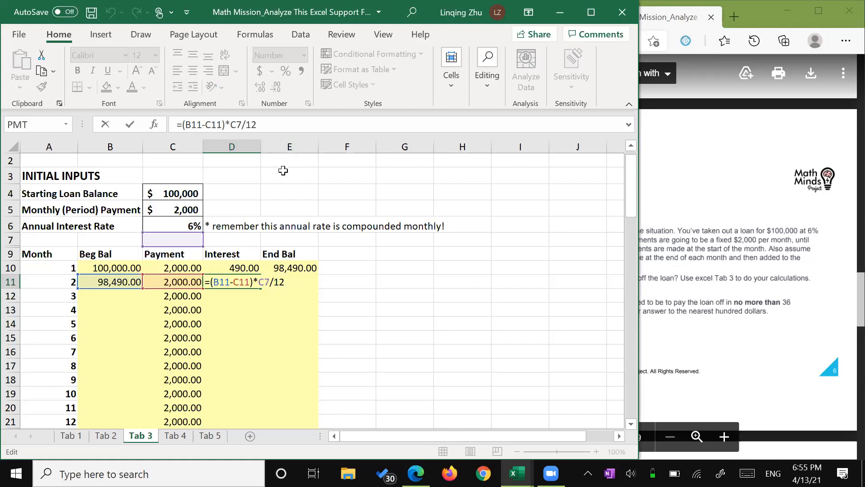
left_click(254, 282)
left_click(232, 268)
left_click(194, 226)
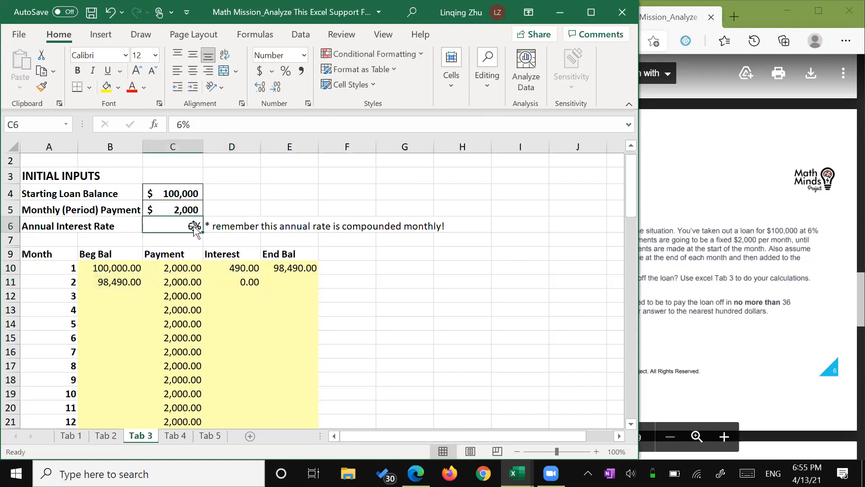
Lock the rate's row in the D10 interest formula as =(B10-C10)*C$6/12 and fill it down through D12.
left_click(232, 268)
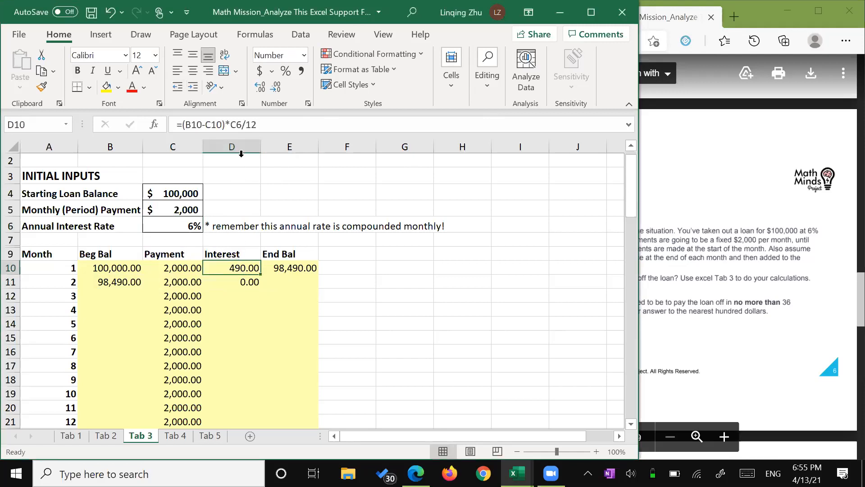
left_click(240, 126)
type("$")
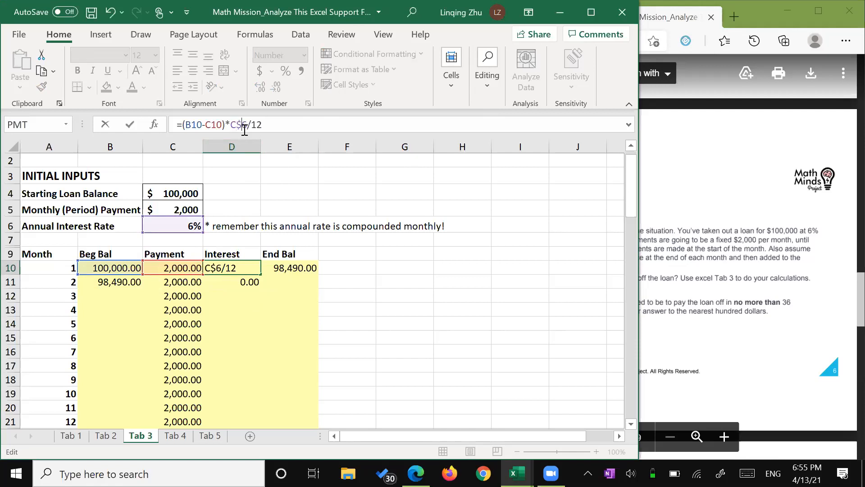
key("Return")
left_click(258, 269)
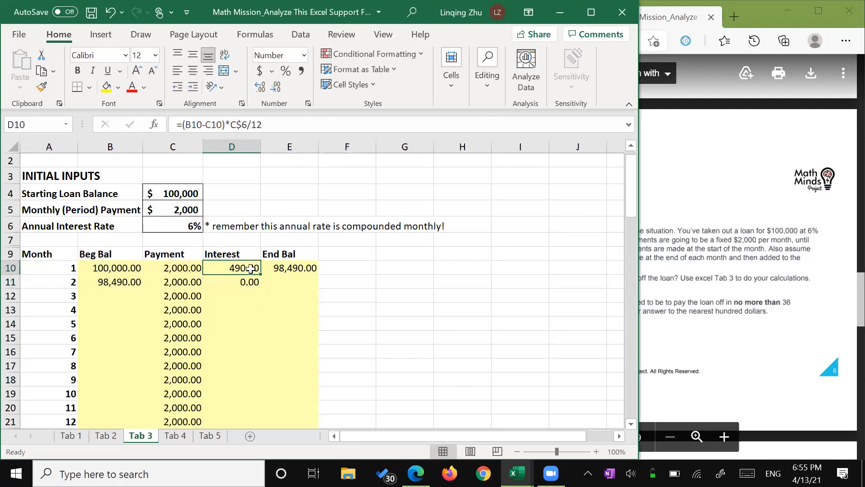
left_click_drag(261, 274, 259, 300)
Check the month 1 ending balance formula in E10 and the cells referenced by the month 3 interest formula in D12.
left_click(305, 281)
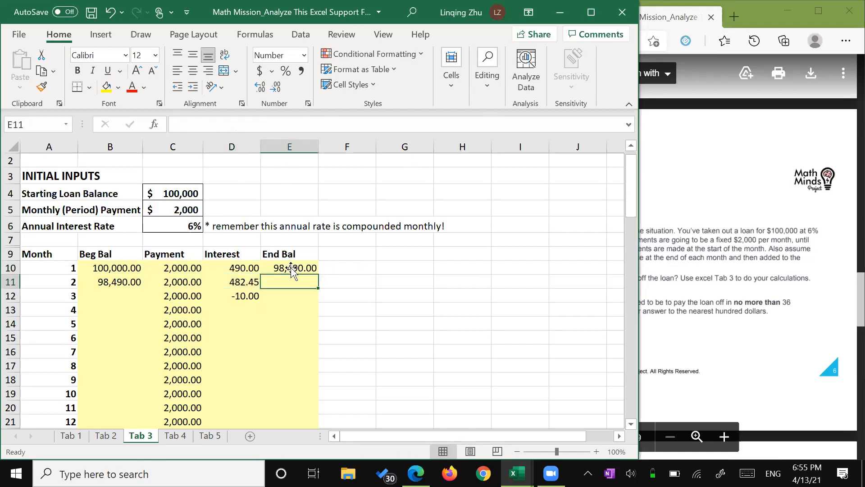
left_click(303, 272)
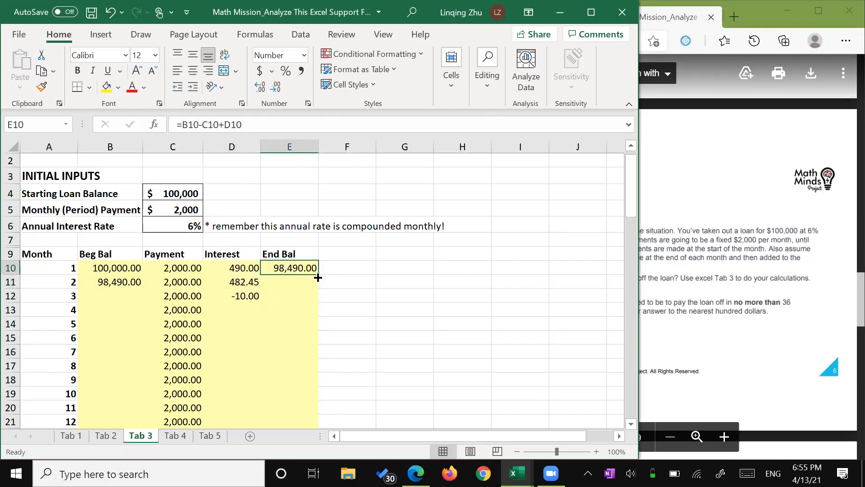
left_click(246, 295)
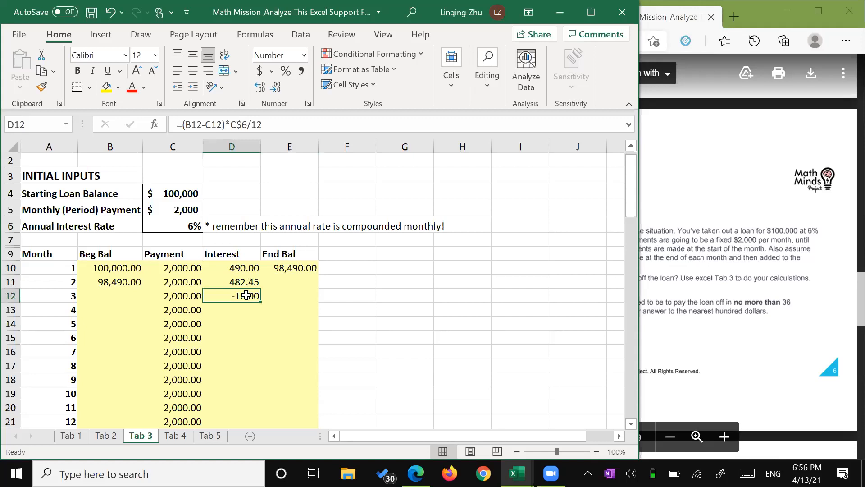
double_click(246, 296)
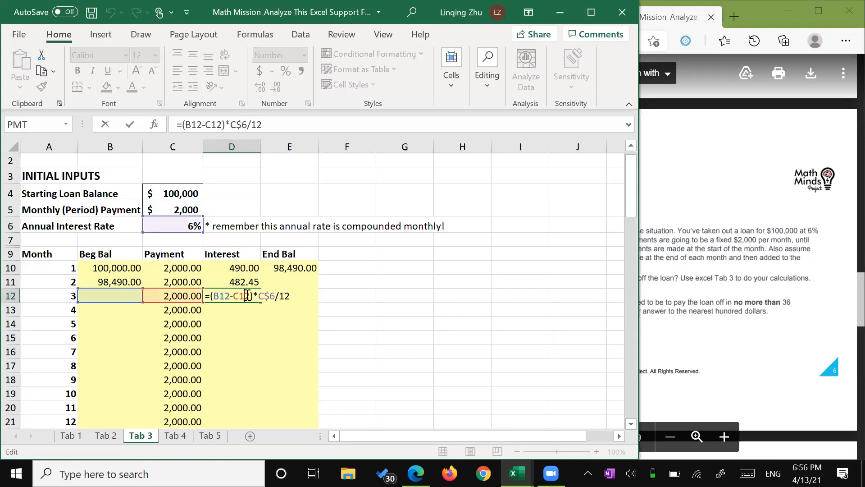
Copy the ending balance formula from E10 down to E11, completing the month 2 row B11:E11.
left_click(292, 281)
left_click(291, 269)
left_click_drag(318, 273, 288, 283)
left_click_drag(120, 281, 288, 283)
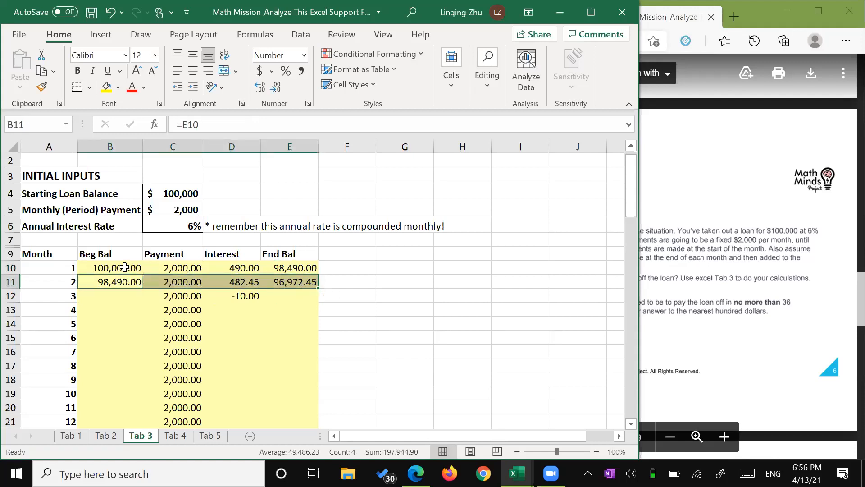
Try filling the month 1 and 2 rows, B10:E11, down through month 60 in row 69.
left_click_drag(116, 268, 276, 421)
scroll(291, 361, "up", 17)
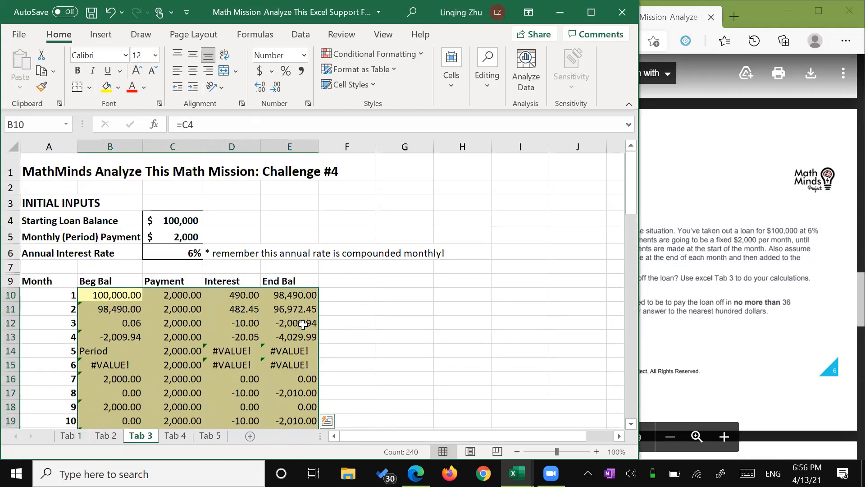
left_click(302, 323)
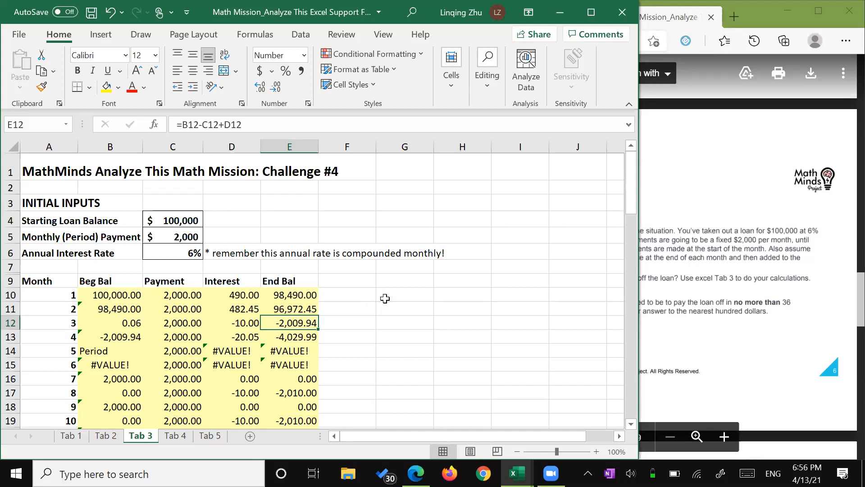
scroll(387, 299, "down", 1)
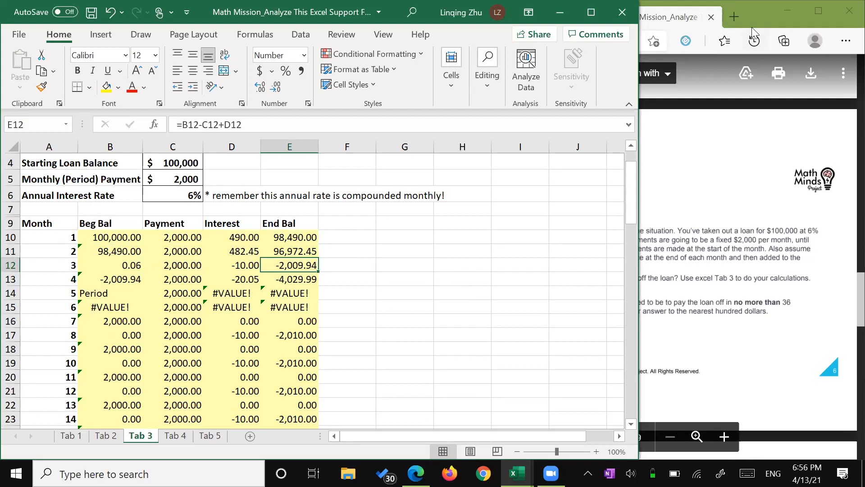
left_click(532, 94)
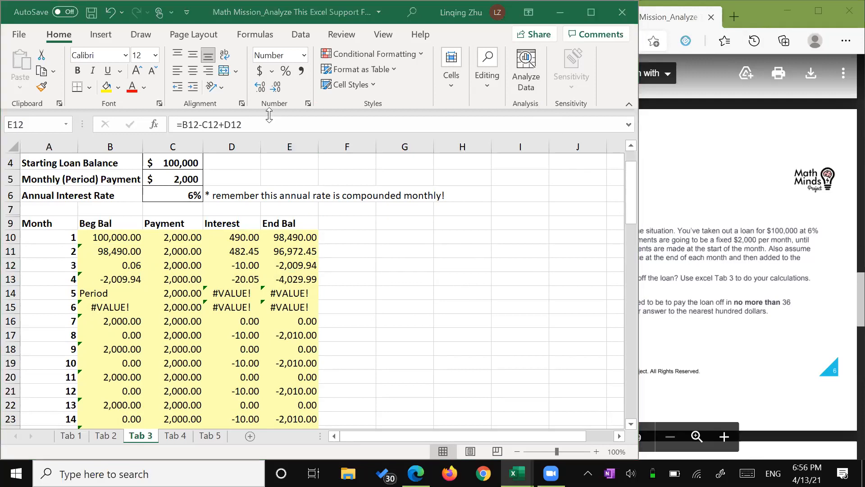
Trace the references in the month 3 ending balance formula in E12 and beginning balance formula in B12.
left_click(284, 261)
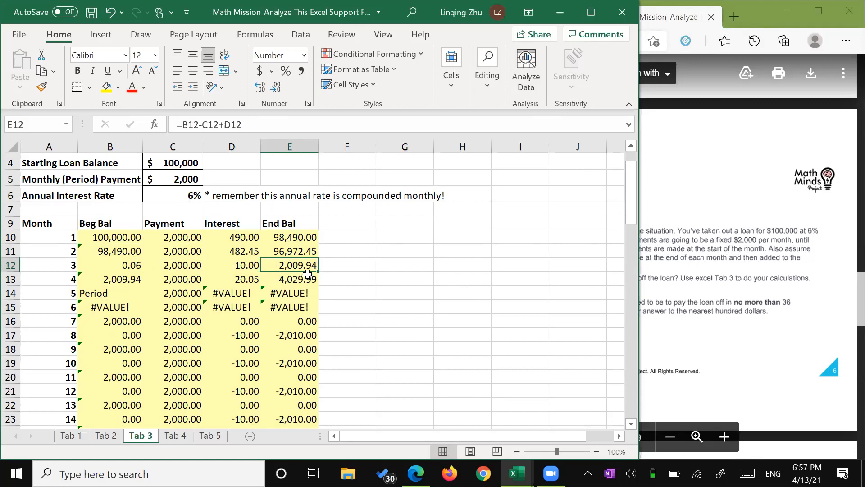
double_click(297, 266)
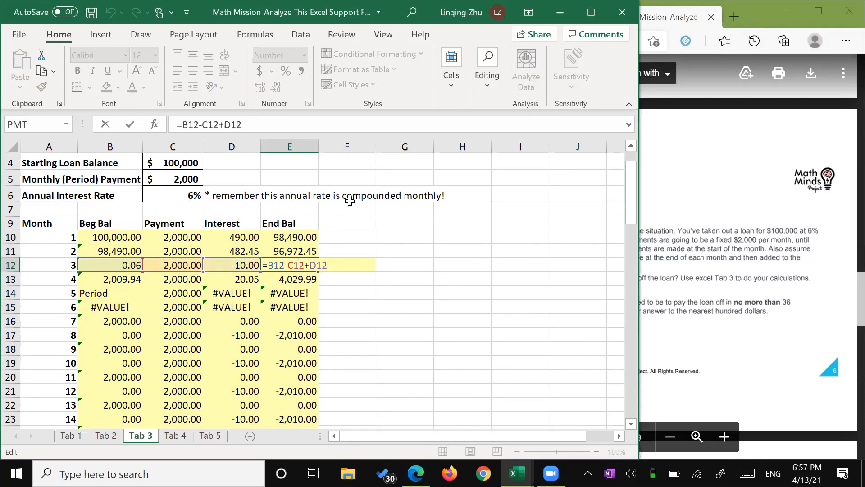
scroll(343, 212, "up", 1)
scroll(349, 212, "down", 1)
left_click(114, 266)
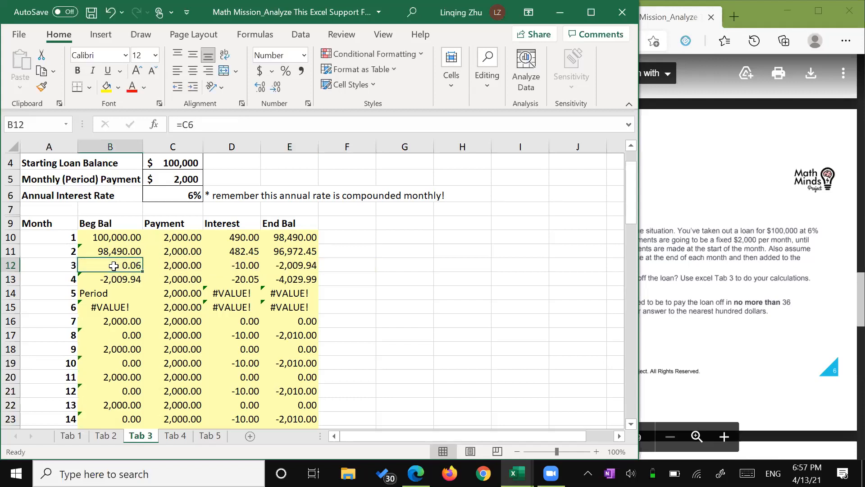
double_click(114, 266)
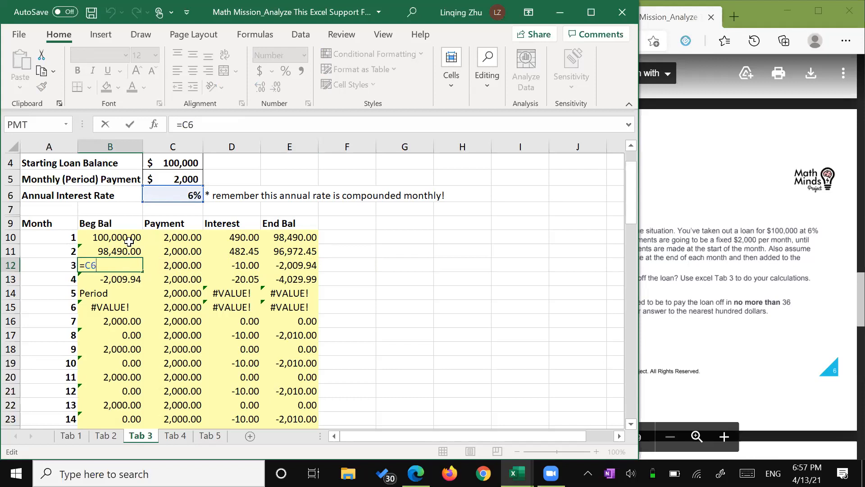
Compare the beginning balance formulas in B10 and B11 with the month 1 ending balance in E10.
left_click(103, 238)
left_click(10, 237)
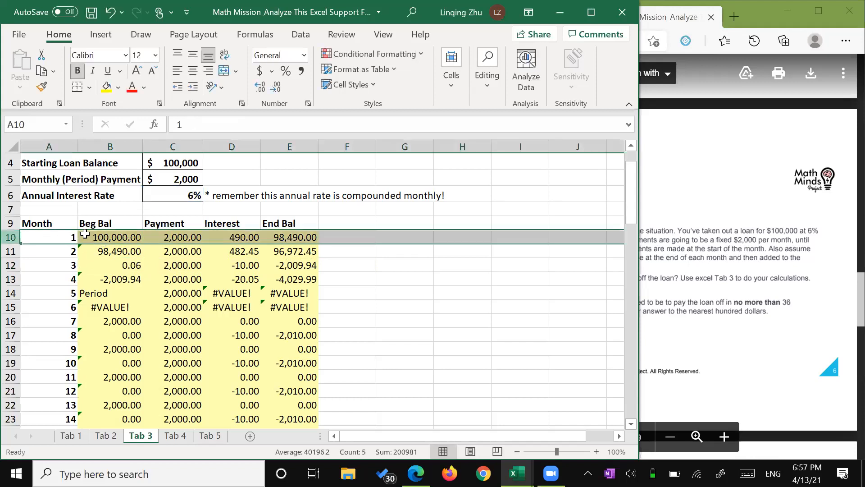
left_click(100, 235)
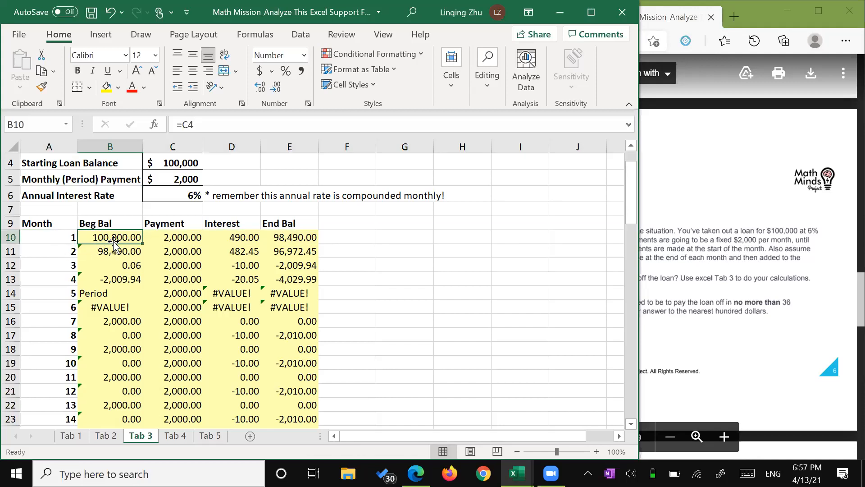
left_click(94, 254)
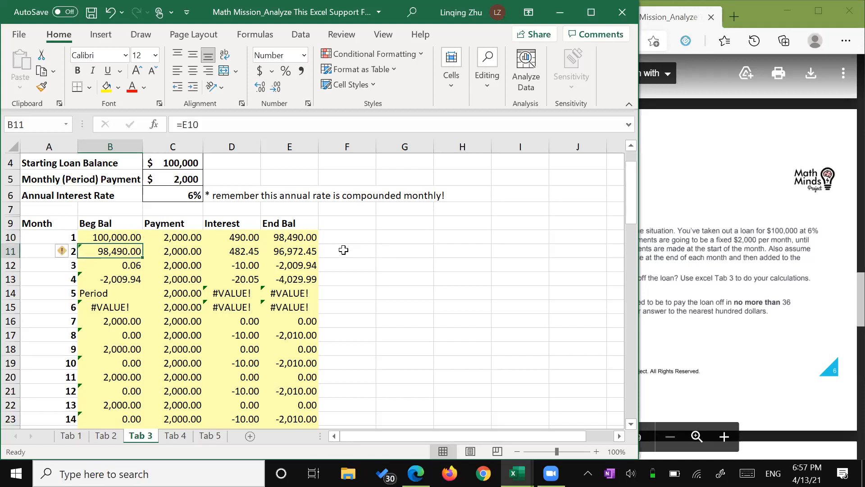
left_click(289, 242)
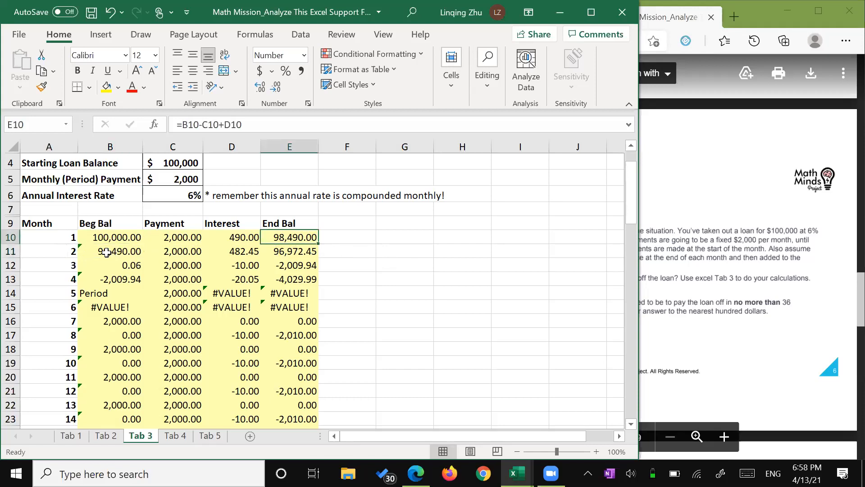
Fill the month 2 formulas in B11:E11 down through month 60 in row 69 and review the copied schedule.
left_click_drag(106, 252, 314, 361)
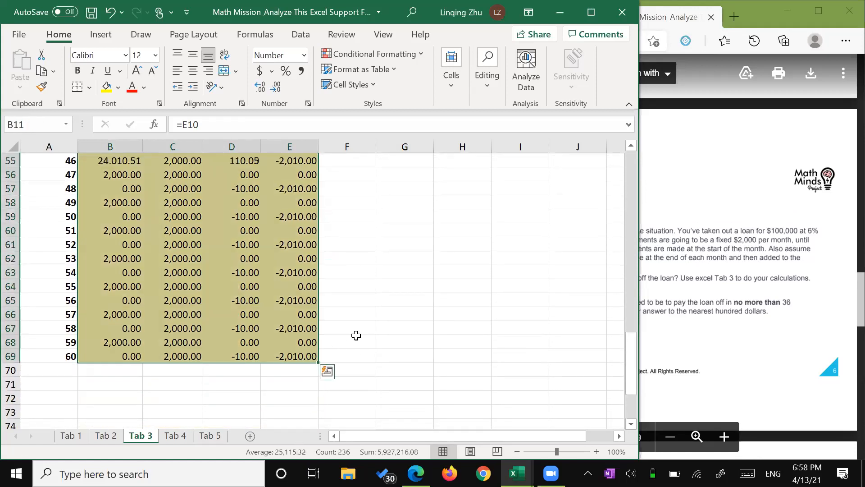
scroll(419, 284, "up", 13)
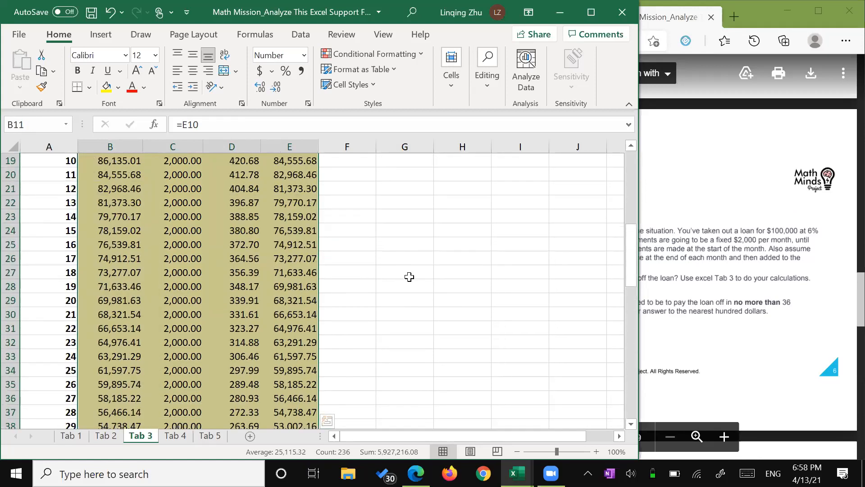
scroll(409, 276, "up", 5)
scroll(410, 275, "down", 3)
scroll(411, 274, "down", 1)
scroll(411, 273, "up", 1)
scroll(411, 273, "up", 2)
scroll(408, 273, "down", 1)
scroll(407, 273, "up", 1)
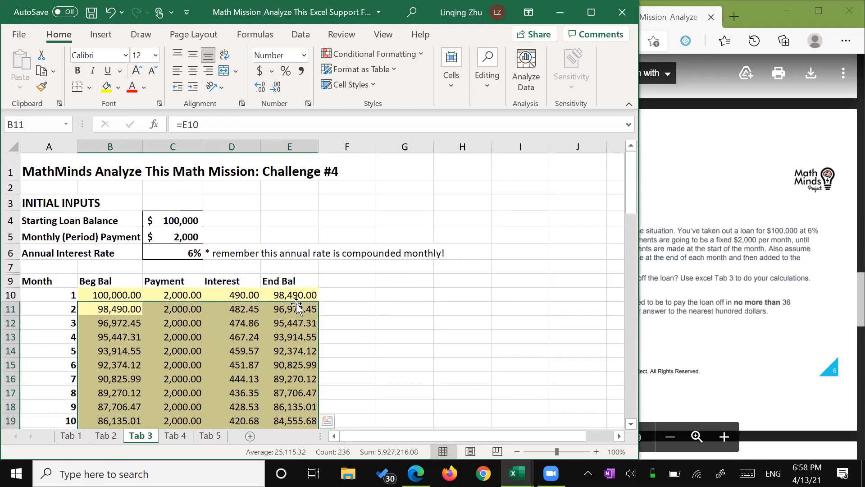
Examine the ending balances through month 60 to find the payoff month, checking the month 57 row.
left_click(294, 318)
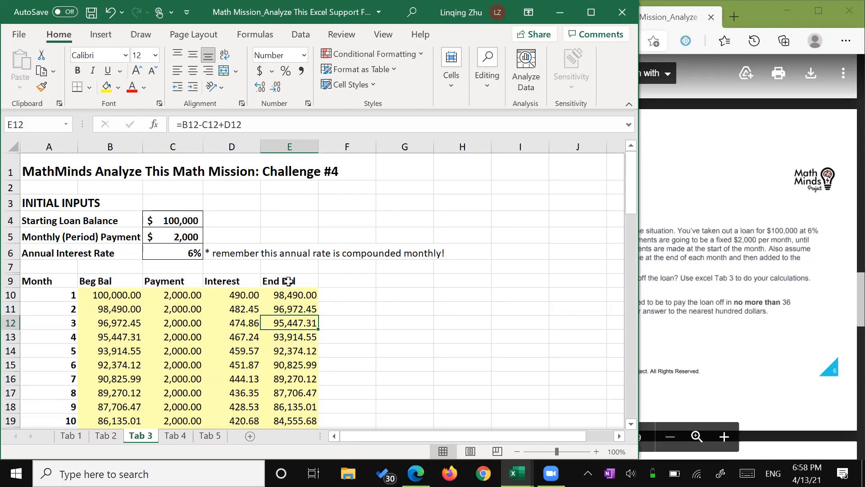
scroll(288, 291, "down", 12)
scroll(288, 292, "down", 6)
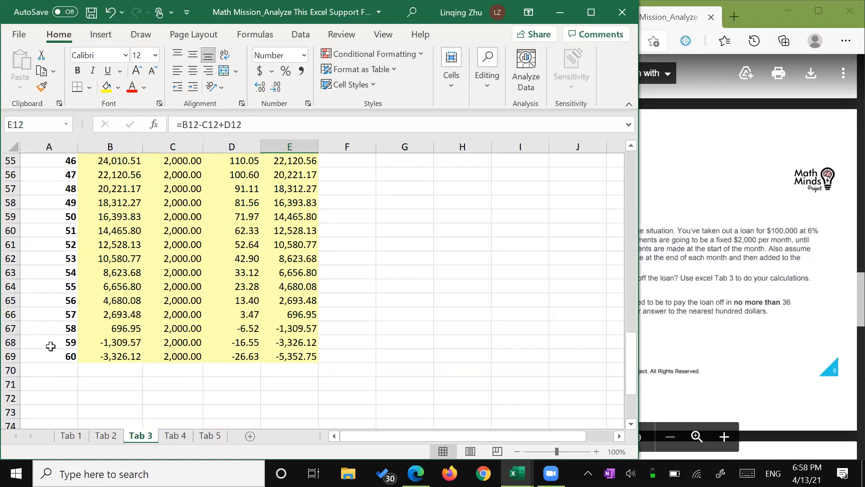
left_click(55, 316)
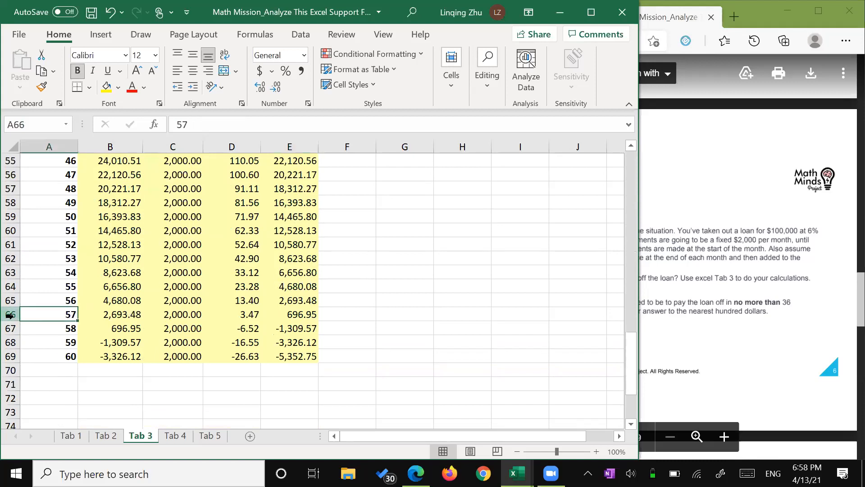
left_click(10, 314)
scroll(174, 291, "up", 14)
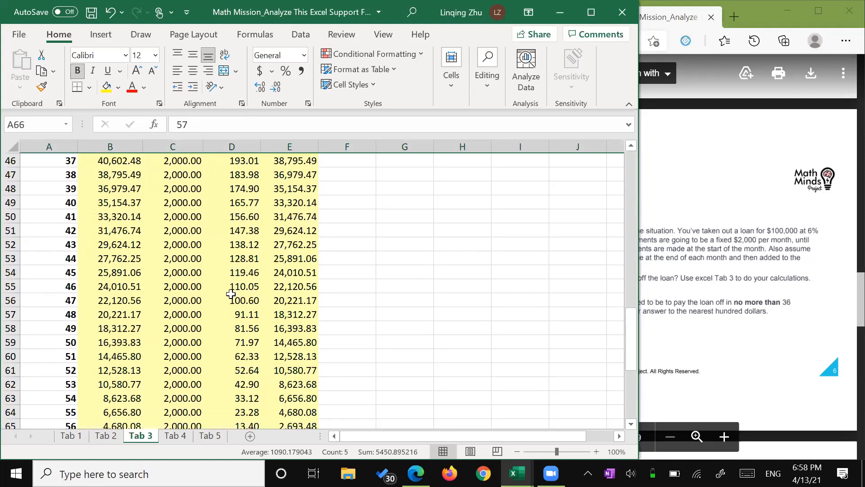
scroll(187, 233, "up", 4)
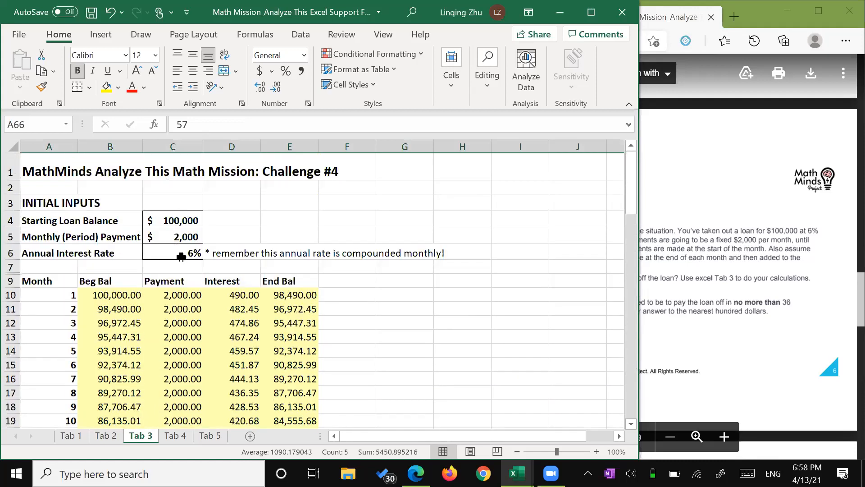
Set the monthly payment in C5 to 500 and examine the balances down to the month 60 ending balance in E69.
left_click(187, 235)
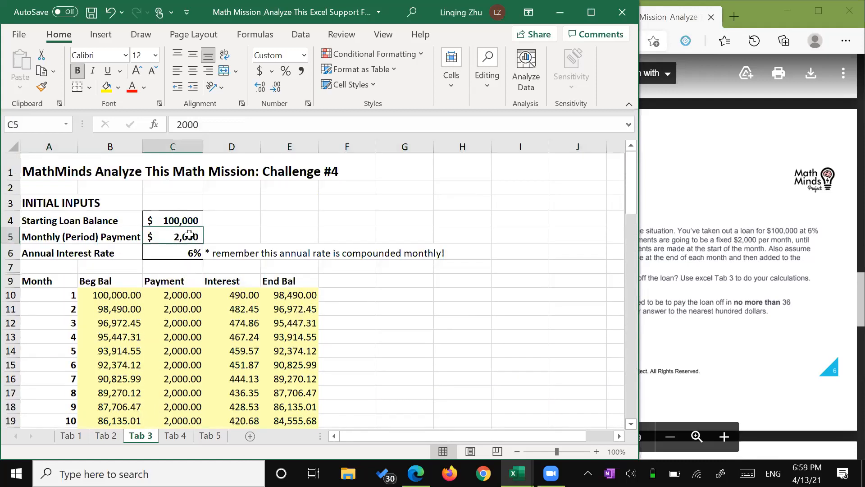
type("500")
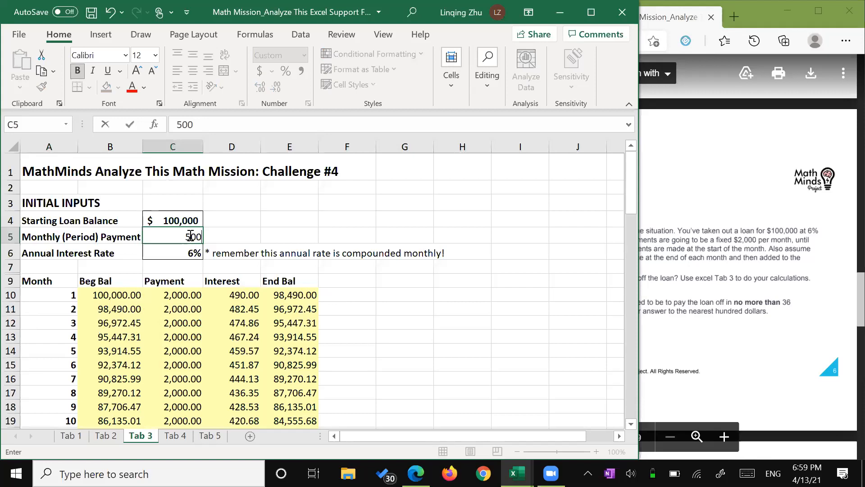
key("Return")
scroll(194, 234, "down", 2)
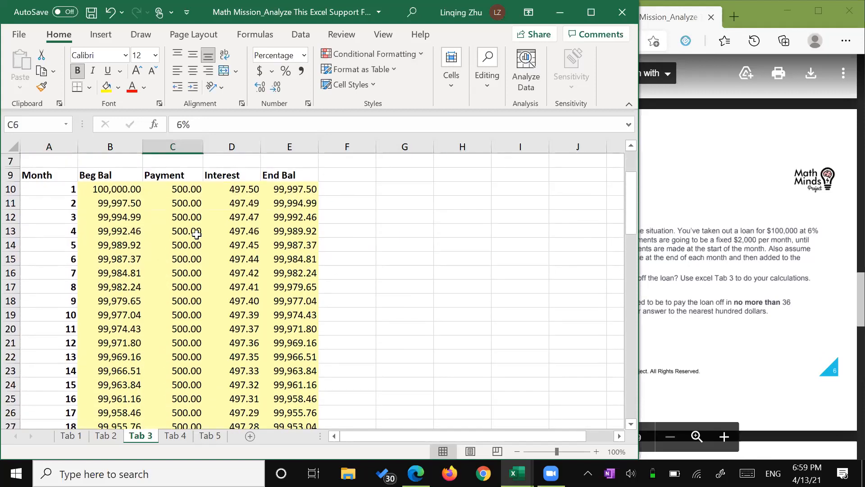
scroll(197, 235, "down", 14)
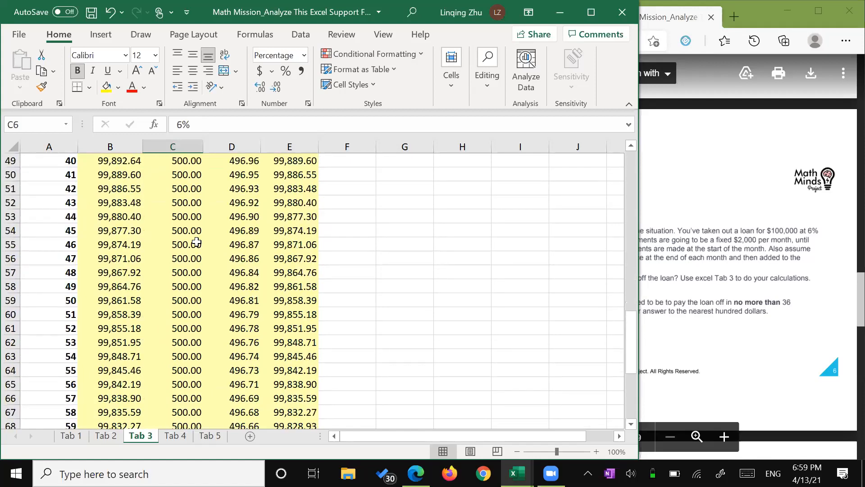
scroll(196, 242, "down", 6)
scroll(195, 243, "up", 4)
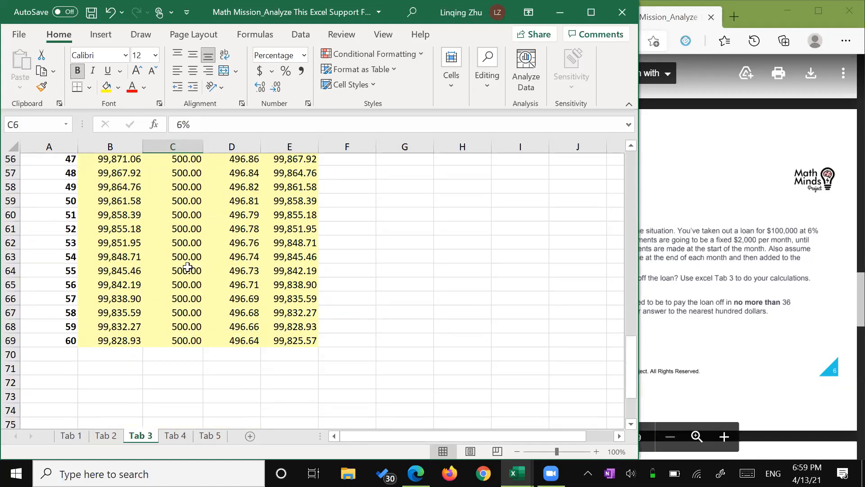
scroll(187, 268, "up", 1)
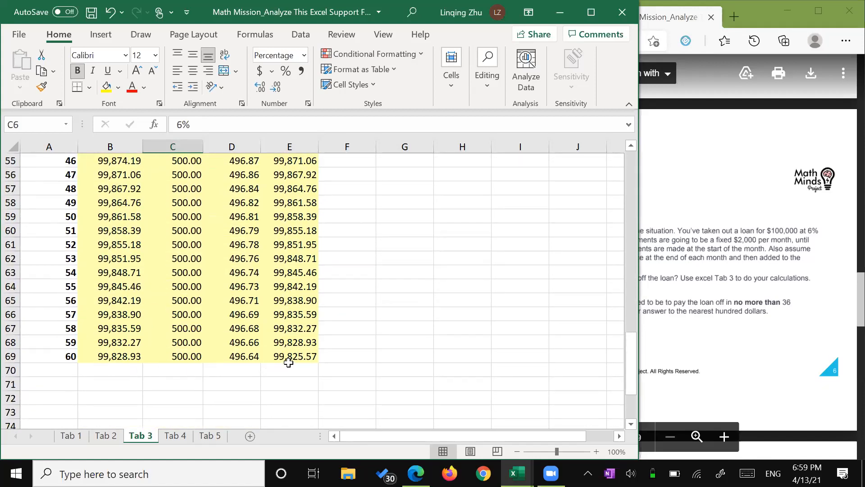
left_click(288, 360)
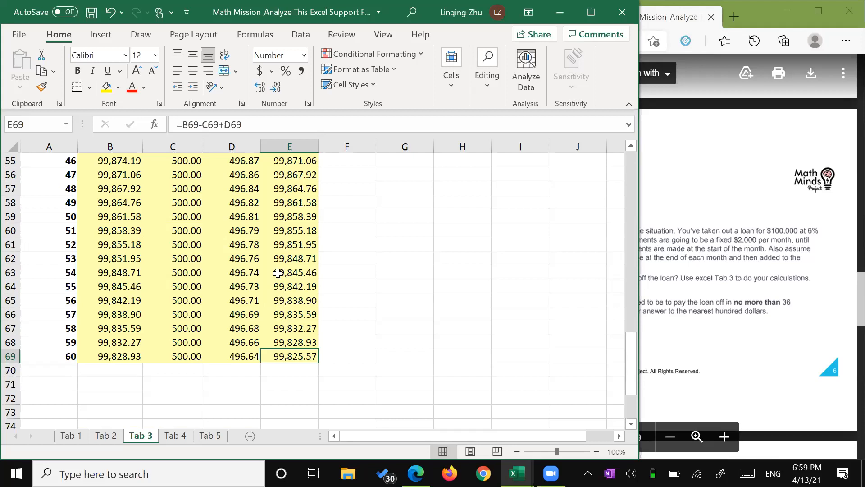
left_click(363, 98)
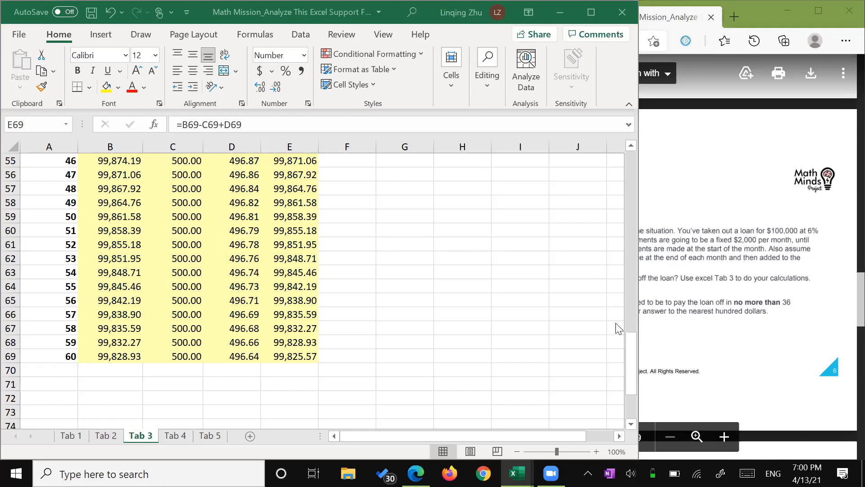
Switch to the challenge PDF in the browser and read the Part A and Part B questions of Challenge #4.
scroll(412, 265, "up", 6)
scroll(368, 265, "up", 12)
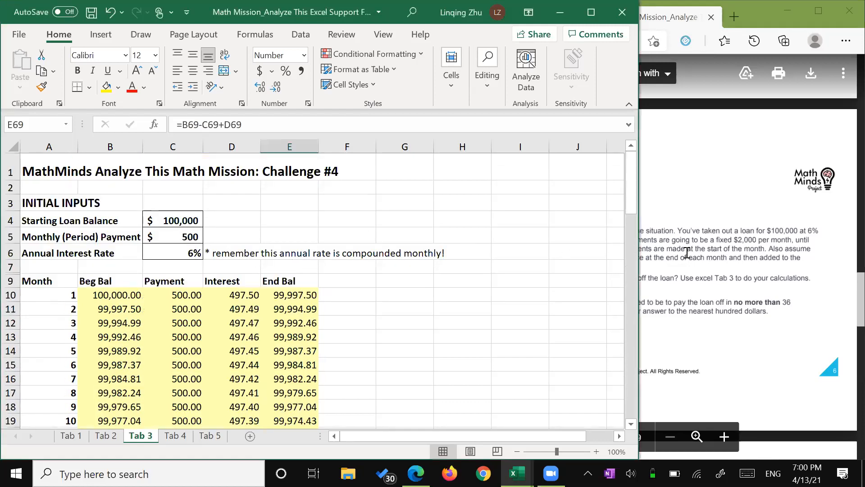
key("alt+Tab")
left_click_drag(505, 278, 668, 293)
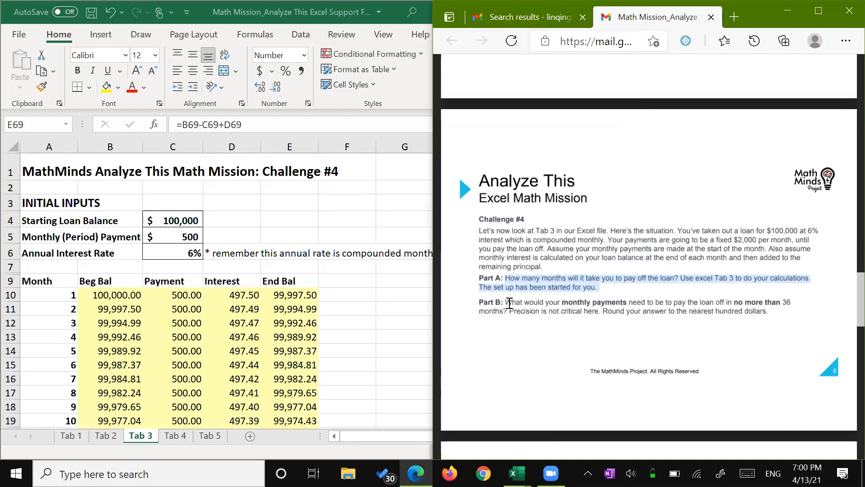
left_click_drag(507, 302, 765, 314)
left_click(659, 311)
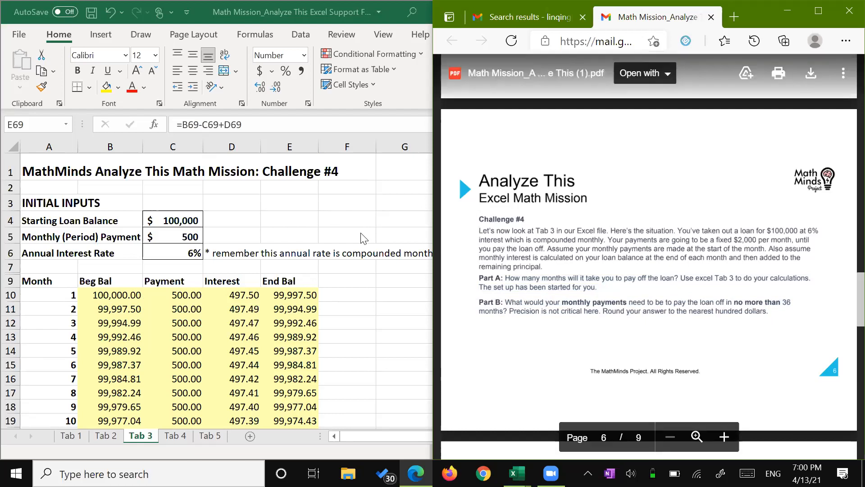
left_click(398, 239)
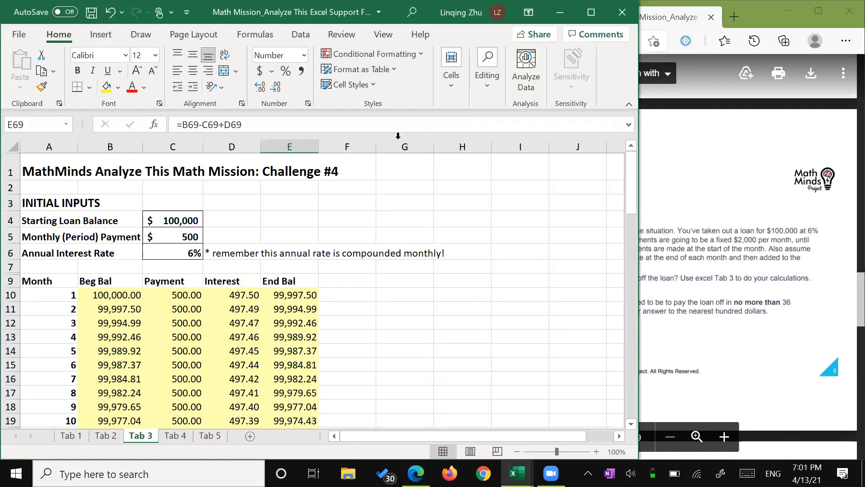
left_click(421, 278)
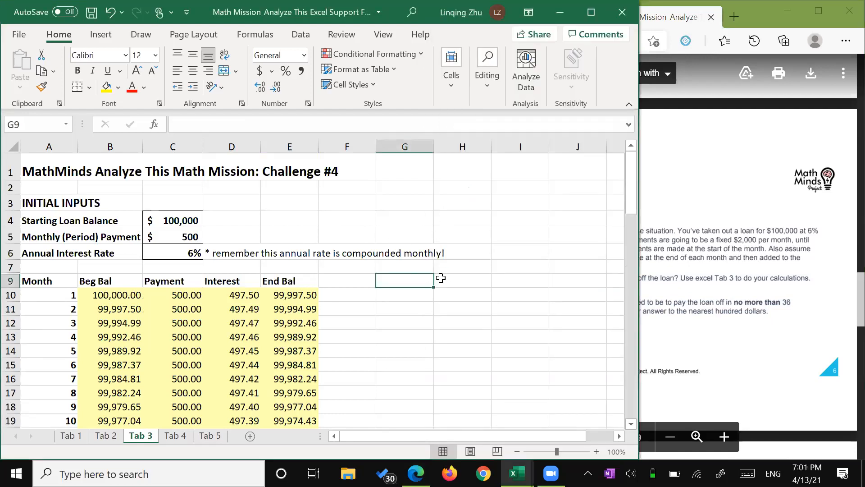
type("=PMT")
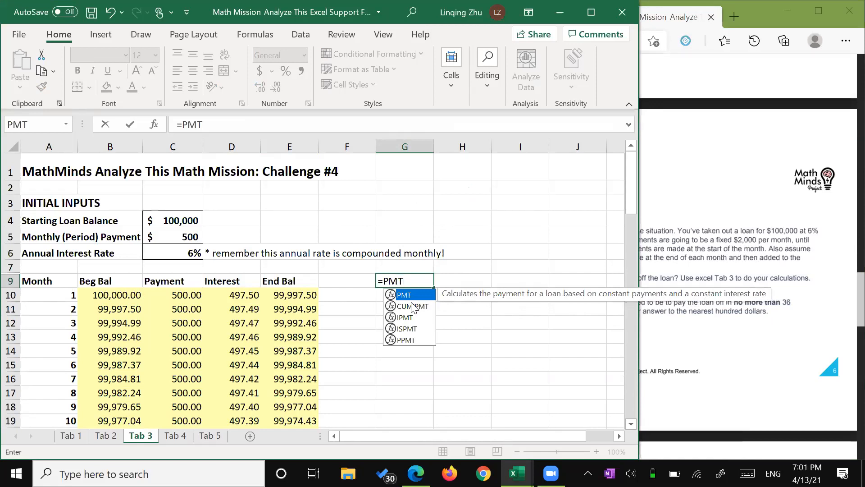
key("BackSpace")
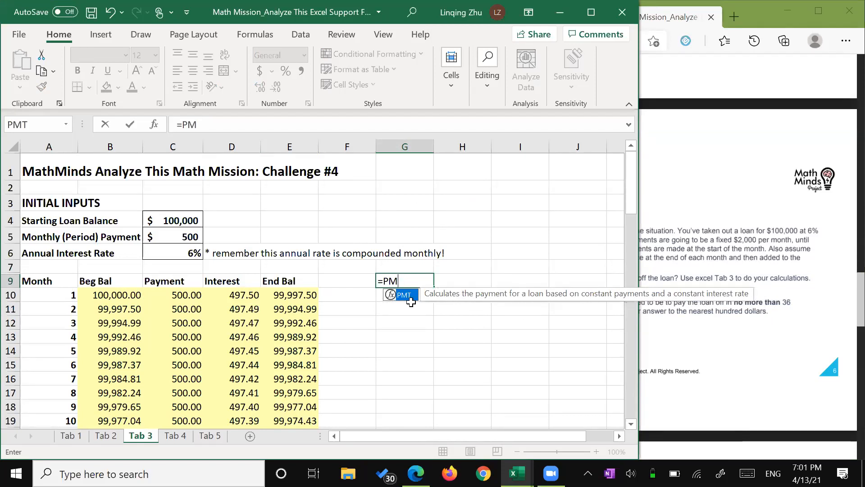
key("BackSpace")
key("BackSpace")
key("BackSpace")
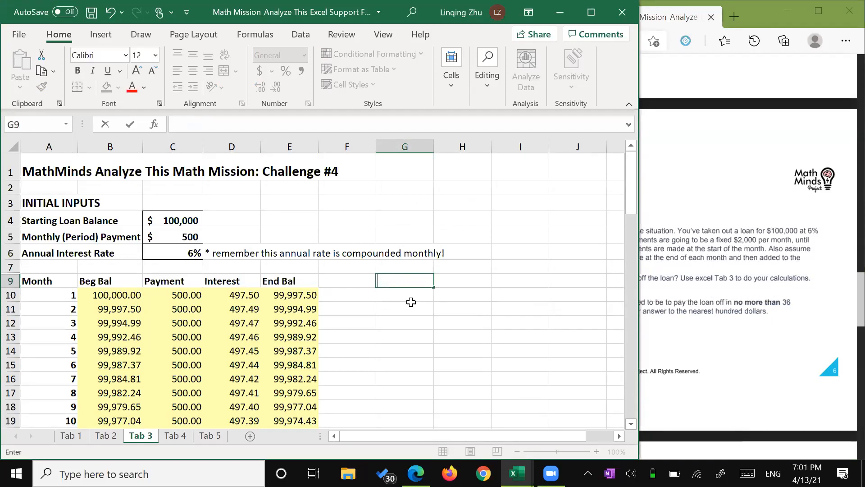
Reread the Part B question in the PDF about the monthly payment needed for a payoff within 36 months.
left_click(565, 312)
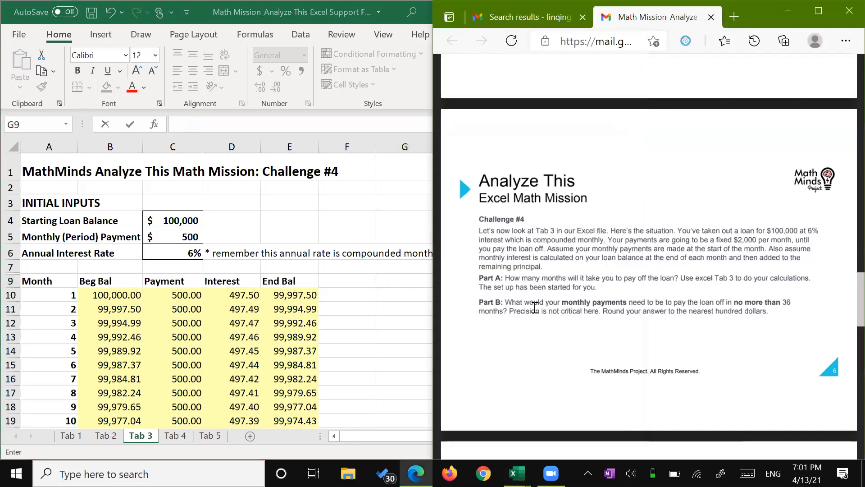
left_click_drag(507, 303, 768, 319)
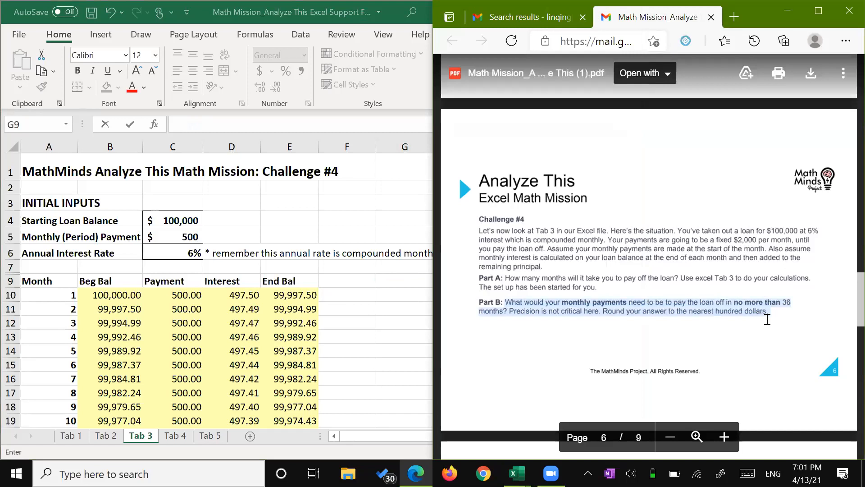
left_click(751, 318)
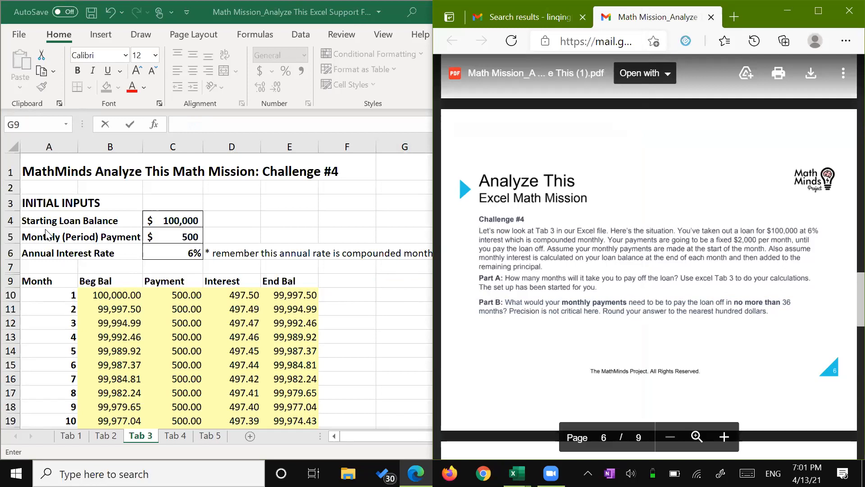
left_click(531, 23)
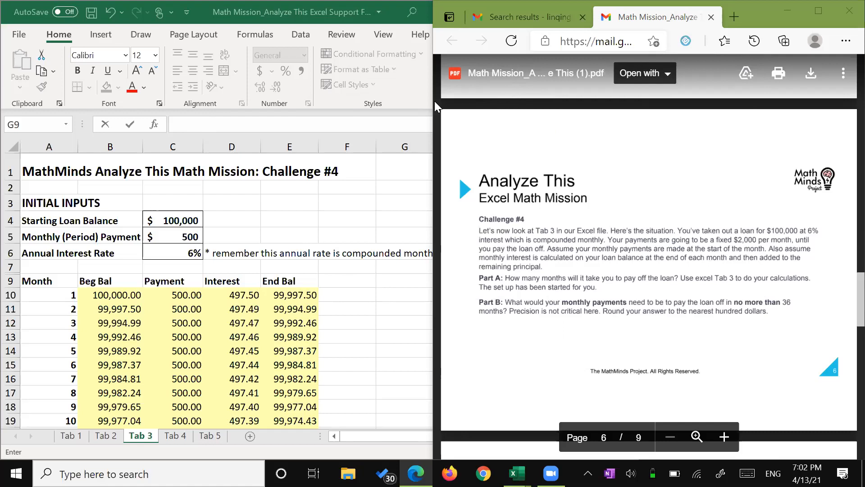
Return to the Excel workbook, try a monthly payment of 4,000 in C5, and check the month 27 row for the payoff.
left_click(185, 234)
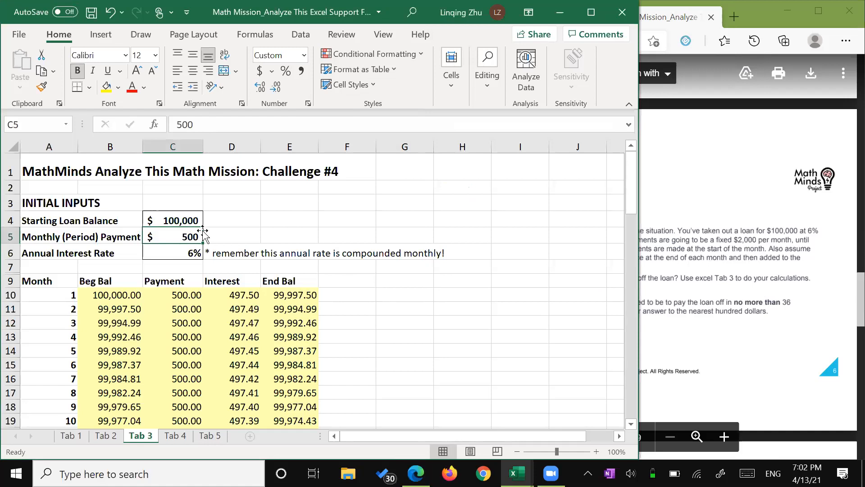
type("4000")
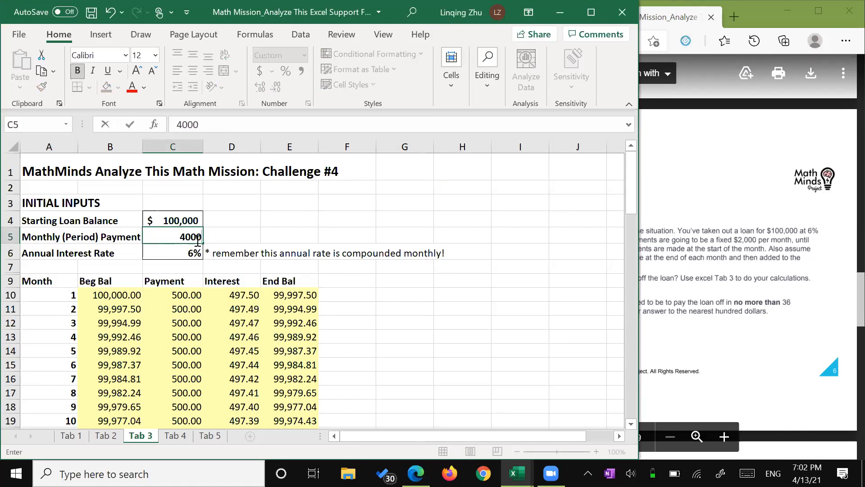
key("Return")
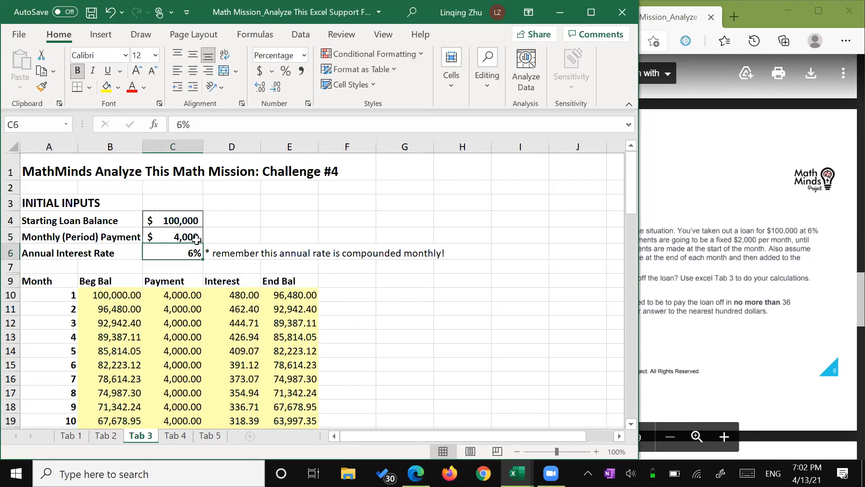
scroll(315, 245, "down", 1)
scroll(315, 245, "down", 14)
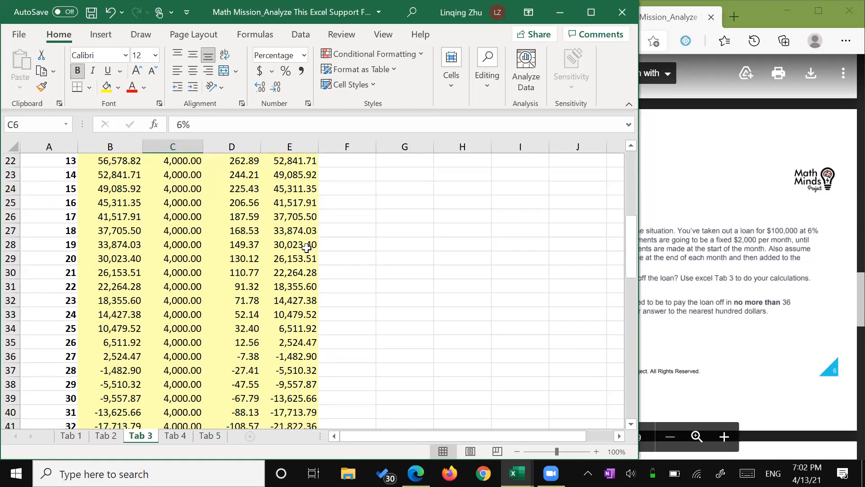
scroll(305, 248, "up", 5)
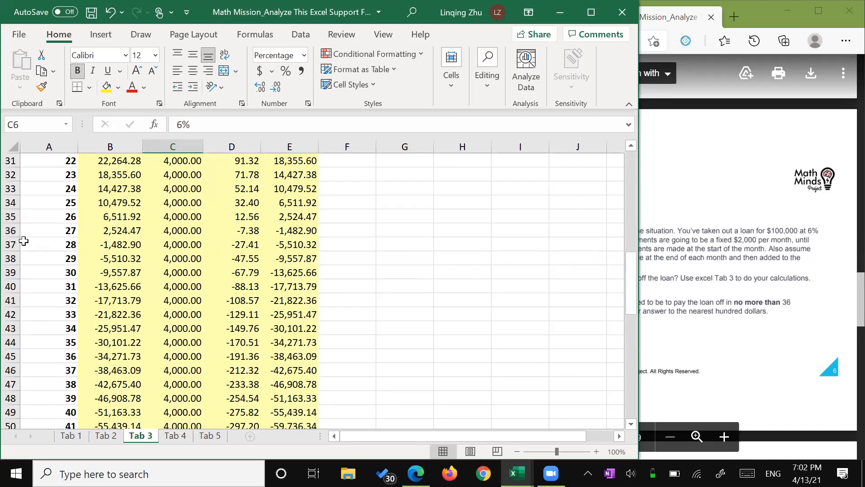
left_click(10, 244)
left_click(10, 231)
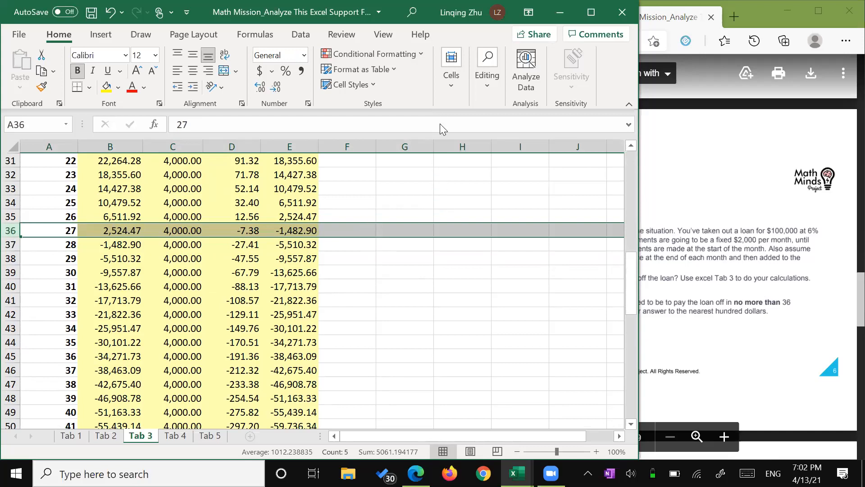
left_click(427, 95)
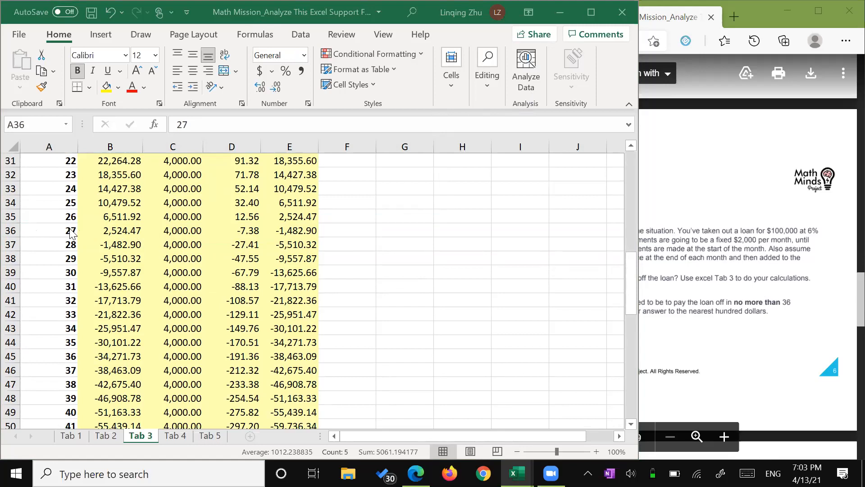
Set the monthly payment in C5 to 3,500.
scroll(225, 215, "up", 10)
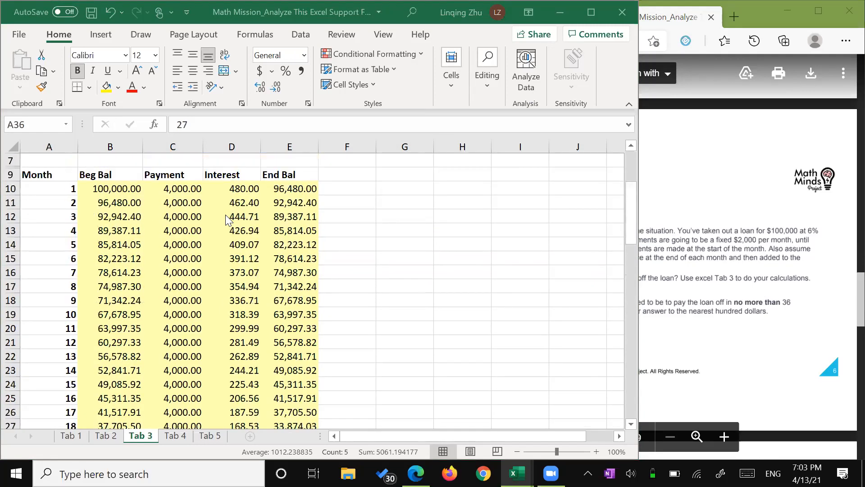
key("F2")
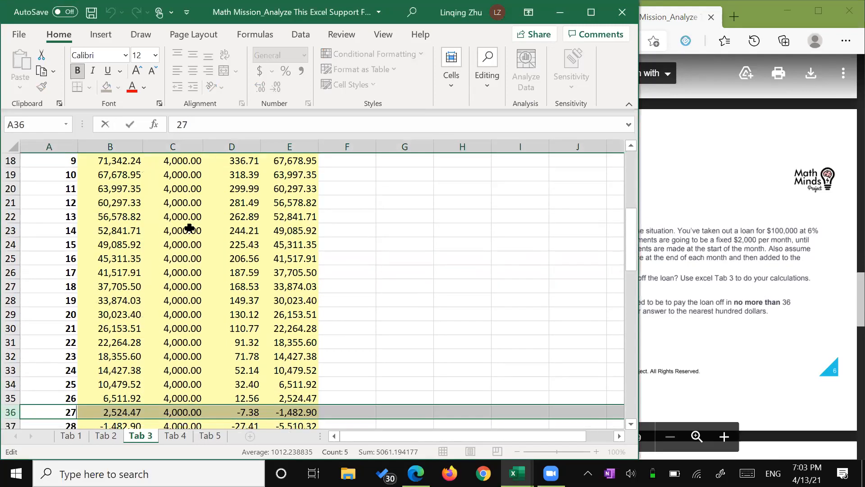
scroll(201, 208, "up", 5)
left_click(198, 220)
left_click(190, 236)
key("BackSpace")
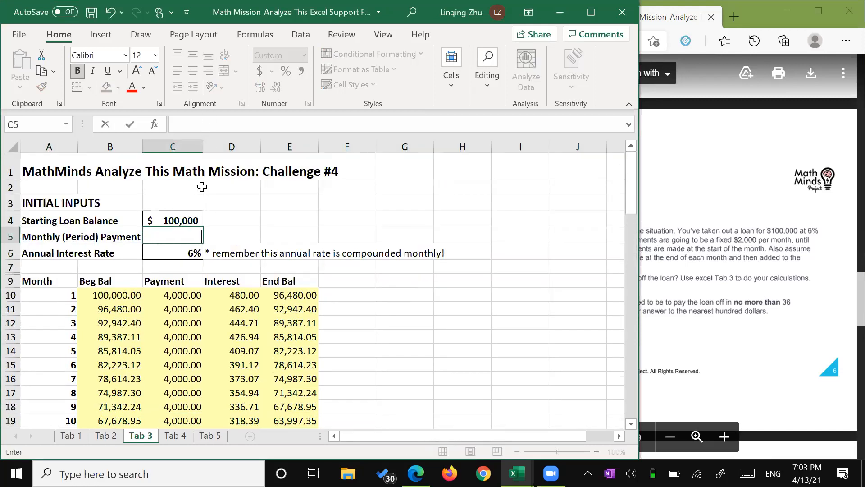
type("3")
type("050")
key("BackSpace")
key("BackSpace")
key("BackSpace")
type("500")
key("Return")
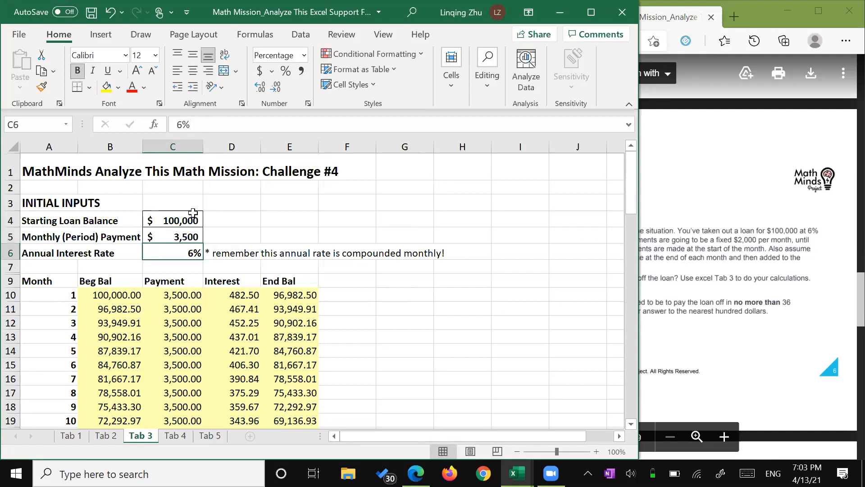
Examine the ending balances under the 3,500 payment to find the payoff month, checking the month 30 row.
scroll(201, 290, "down", 7)
scroll(201, 290, "down", 4)
scroll(270, 275, "up", 1)
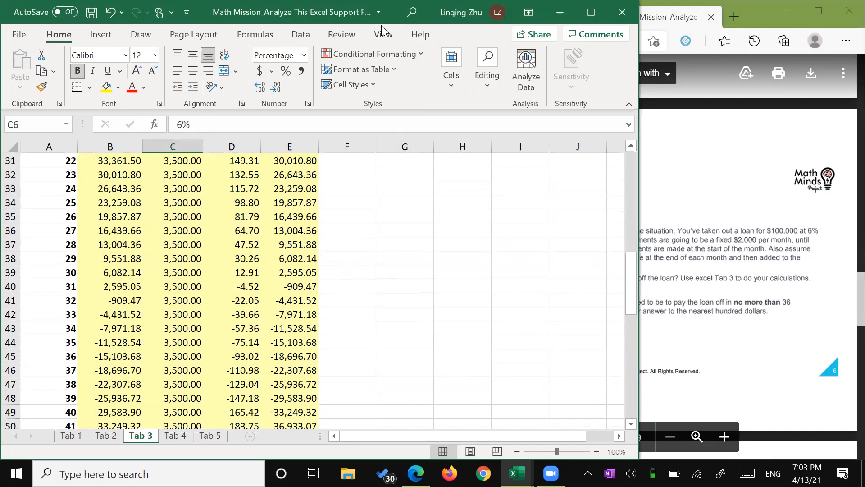
left_click(15, 272)
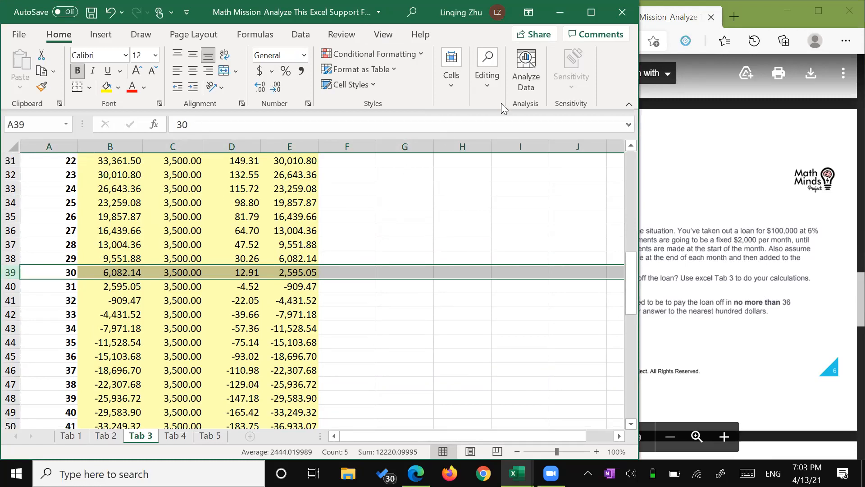
left_click(538, 94)
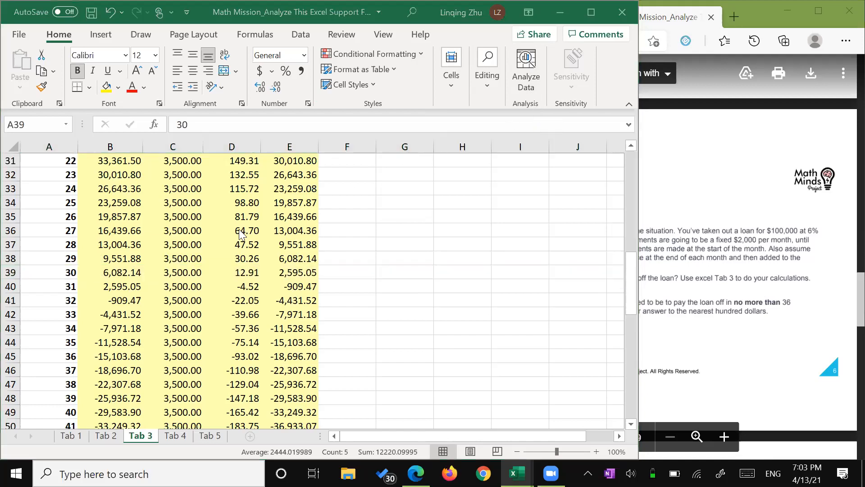
scroll(179, 228, "up", 10)
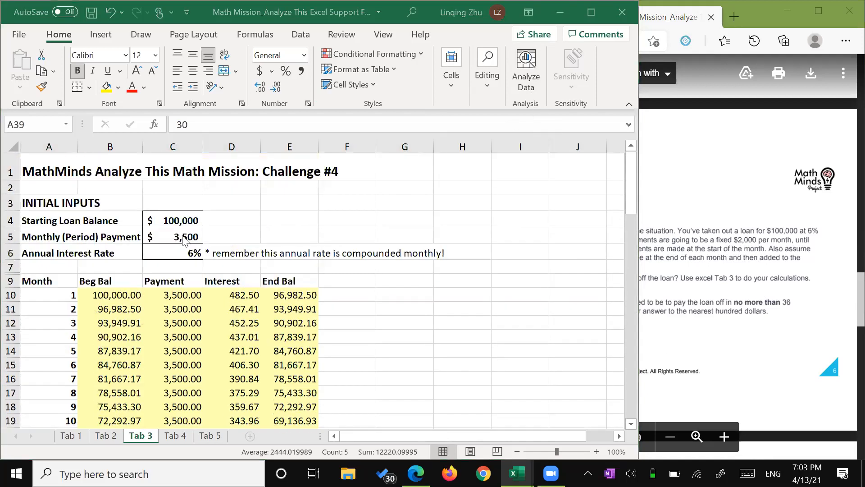
Try a monthly payment of 3,200 in C5 and check the ending balances near month 36 for the payoff.
left_click(189, 229)
left_click(185, 122)
key("BackSpace")
type("2")
key("Return")
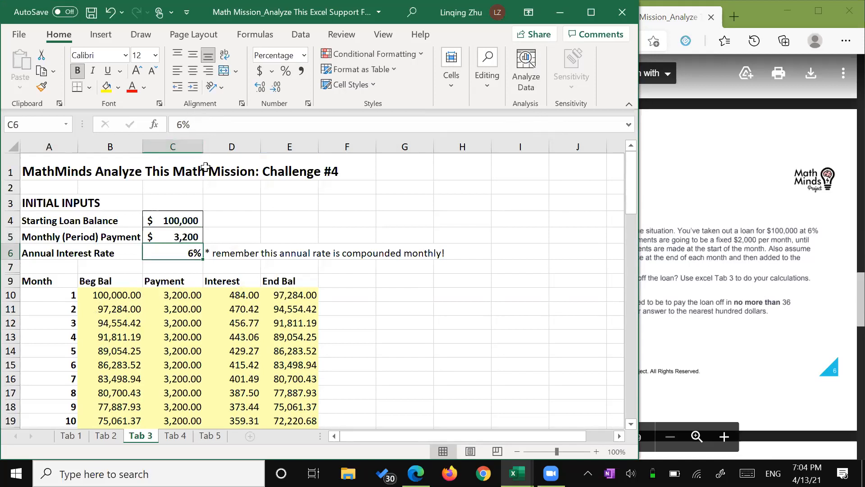
scroll(268, 304, "down", 4)
scroll(268, 304, "down", 13)
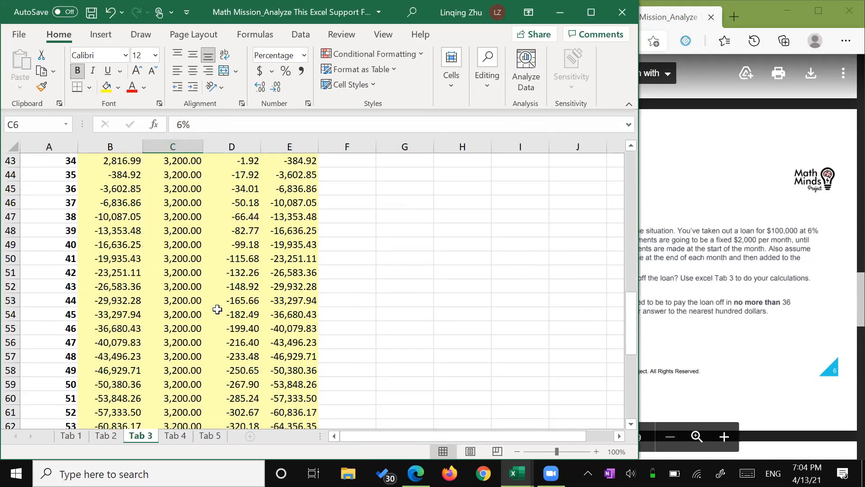
scroll(217, 310, "up", 5)
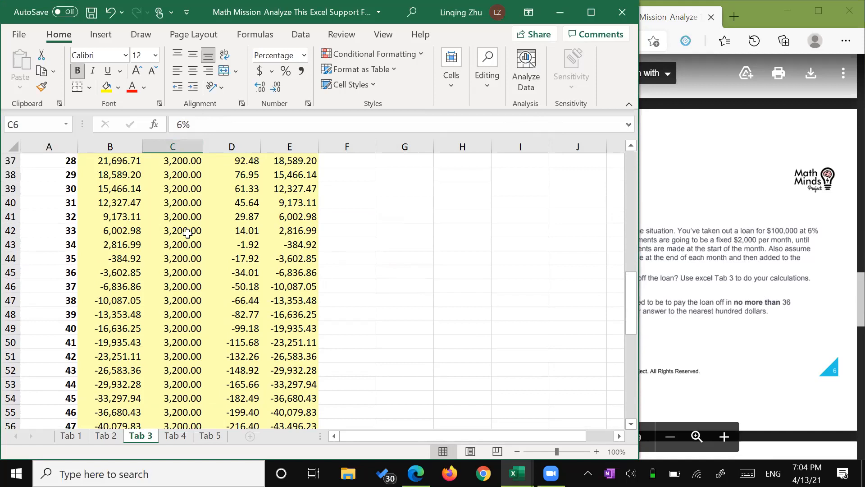
scroll(192, 232, "up", 3)
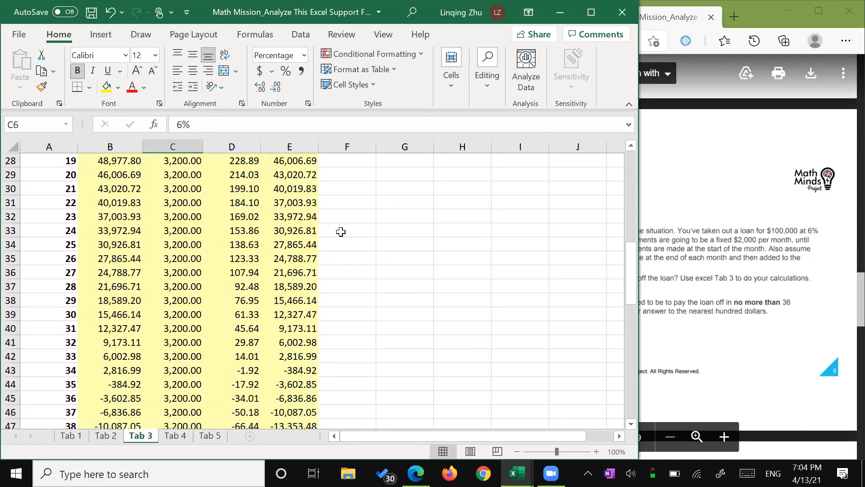
Set the monthly payment in C5 to 3,100 and check the month 35 row for the payoff.
scroll(341, 231, "up", 9)
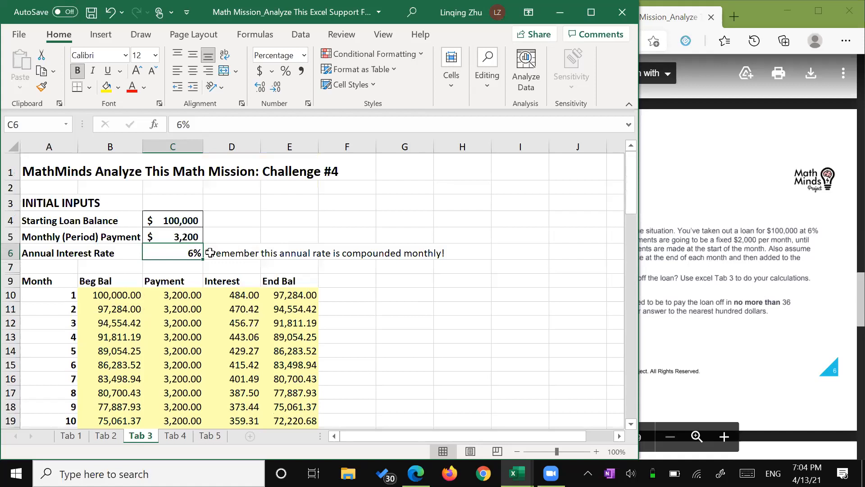
left_click(187, 237)
left_click(197, 126)
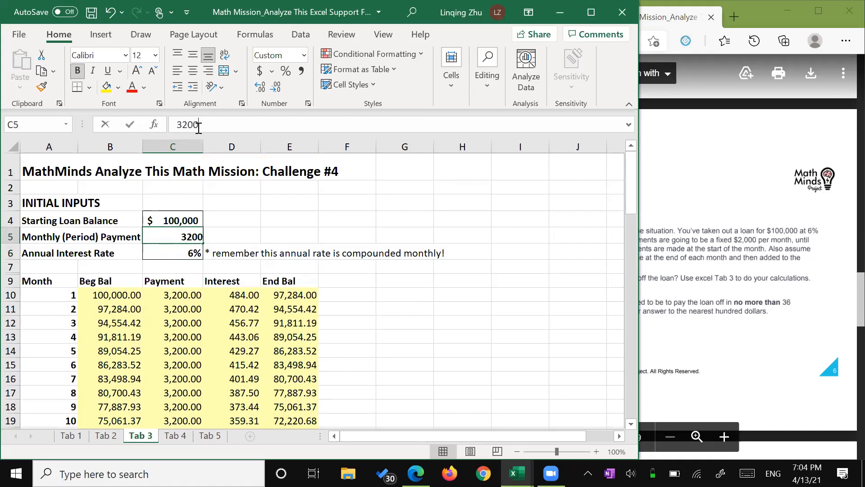
key("BackSpace")
type("1")
key("Return")
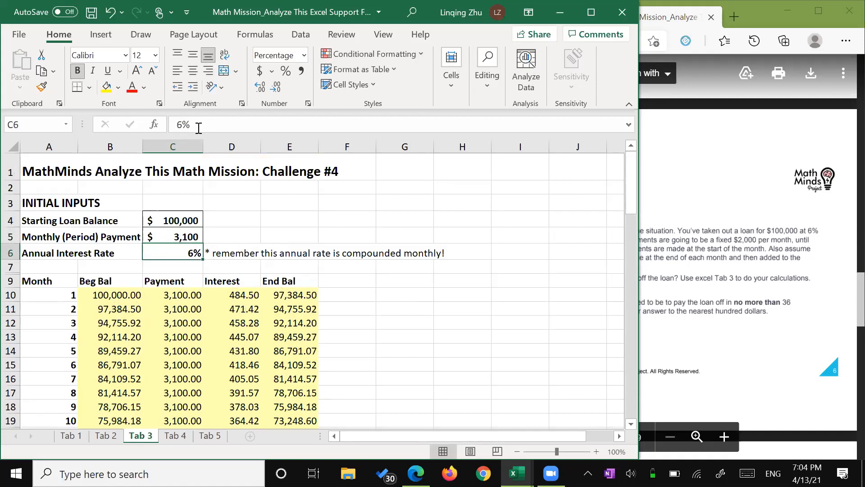
scroll(211, 221, "down", 20)
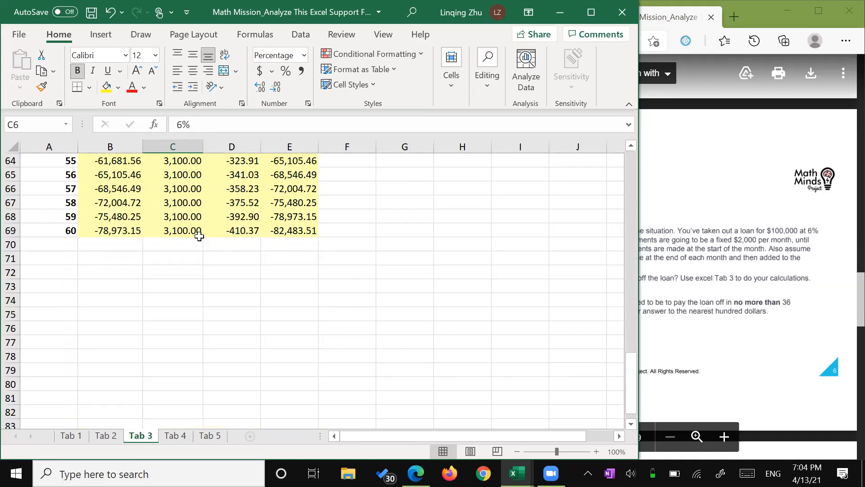
scroll(199, 234, "up", 8)
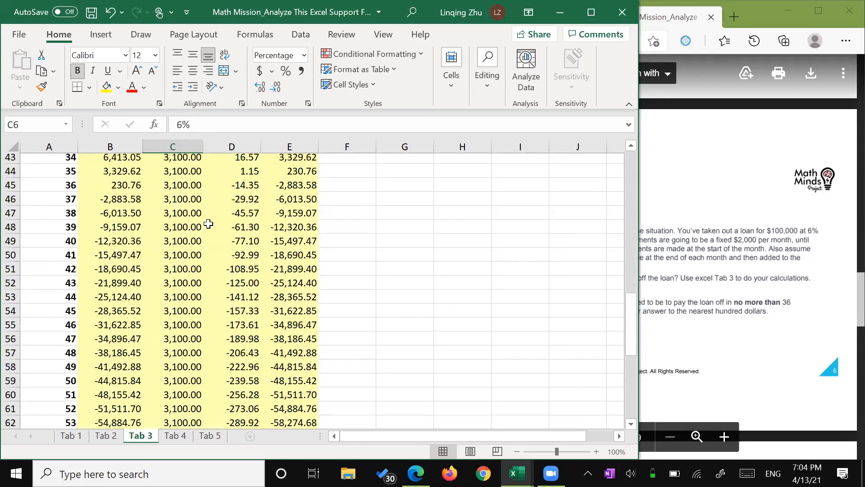
scroll(213, 220, "up", 1)
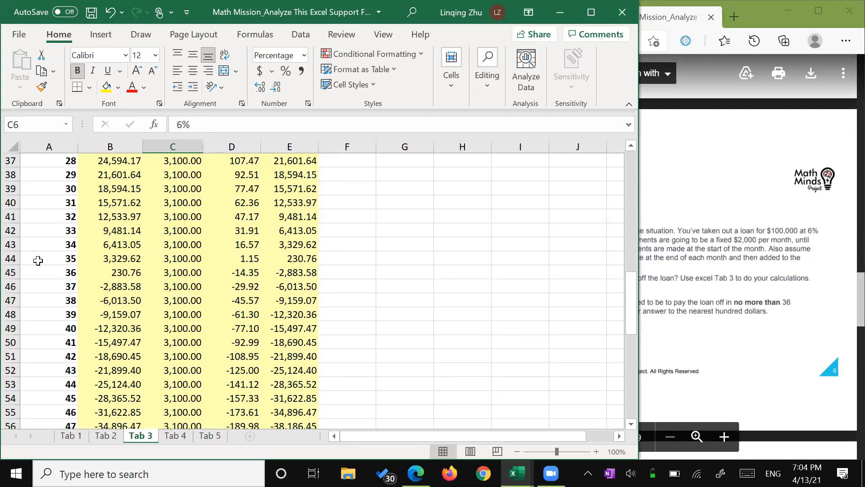
left_click(38, 261)
left_click(13, 259)
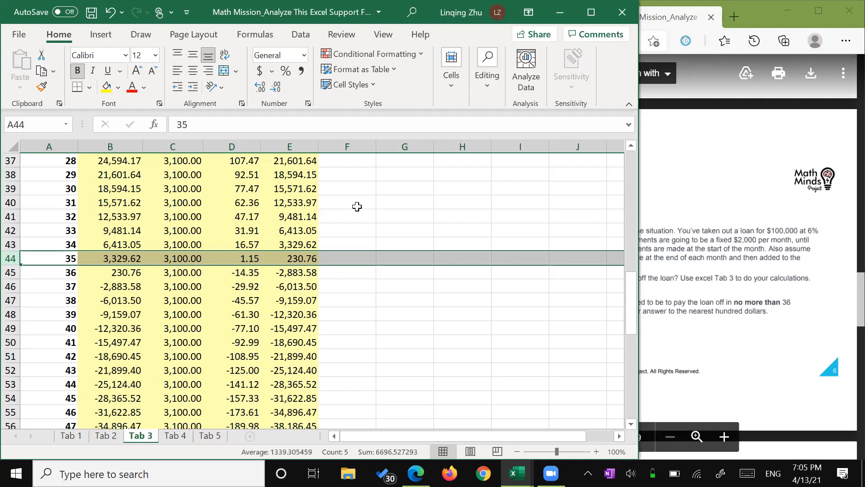
Begin a PMT formula in G10 with the monthly rate C6/12 as its first argument.
scroll(359, 212, "up", 12)
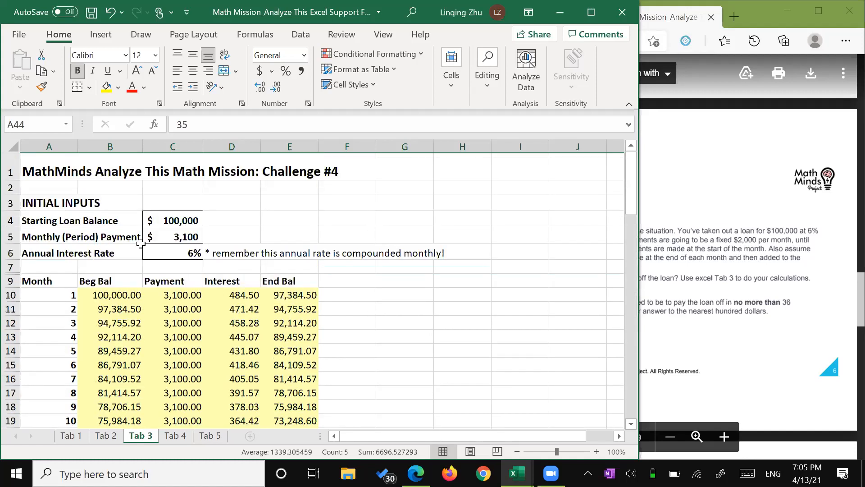
left_click(194, 238)
left_click(404, 294)
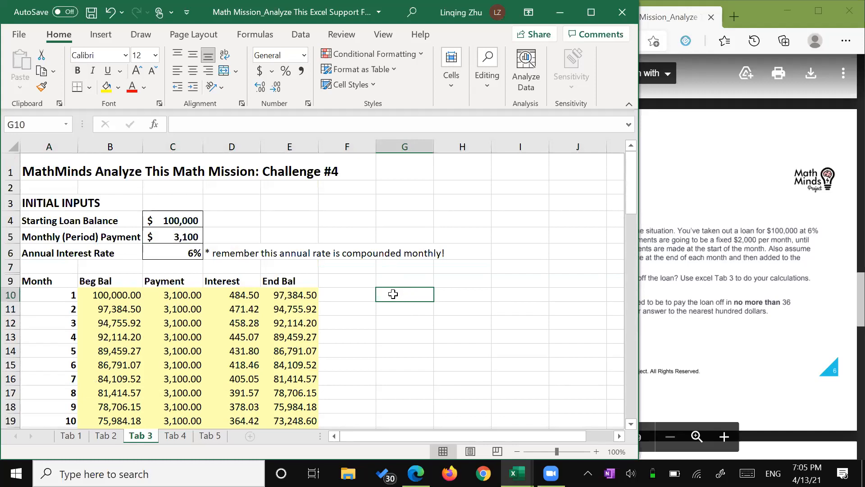
type("=")
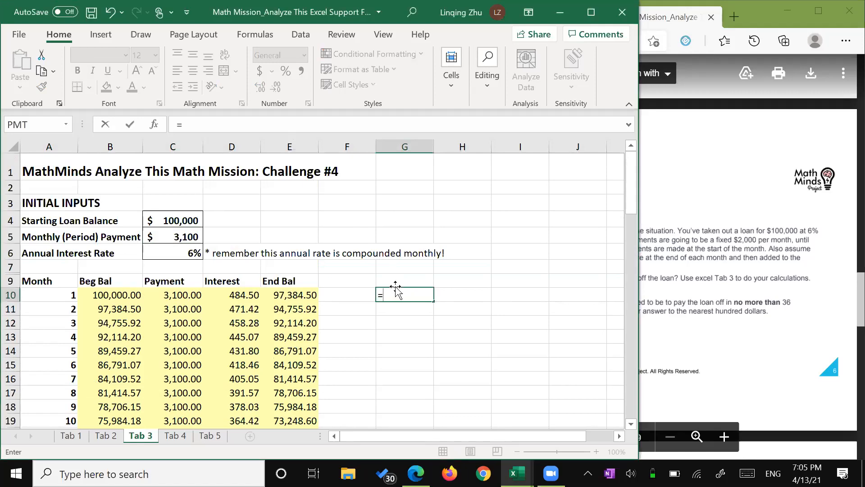
type("PMY\\")
key("BackSpace")
key("BackSpace")
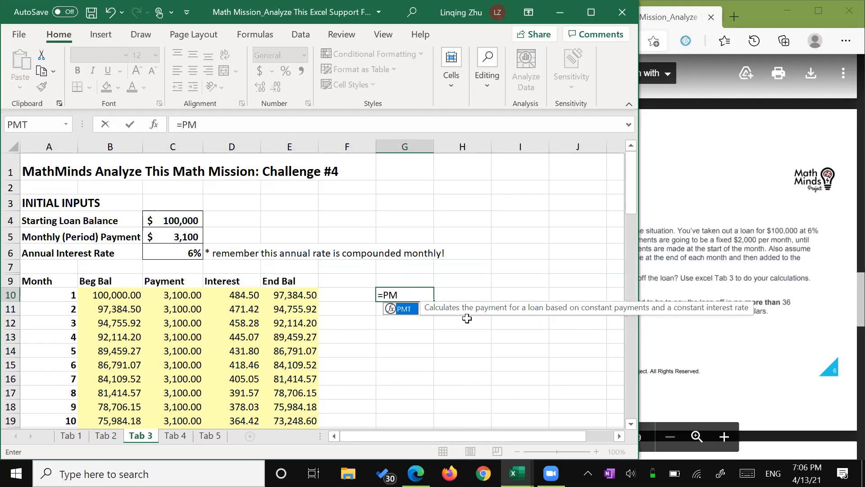
type("T")
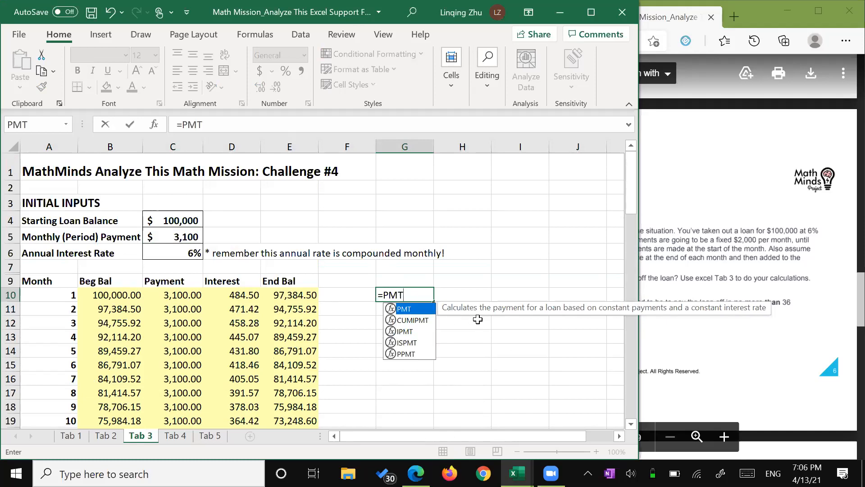
type("(")
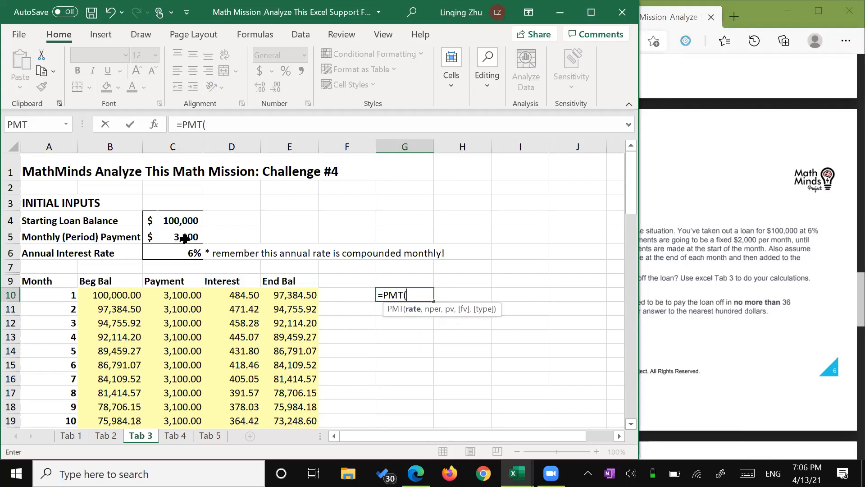
left_click(187, 254)
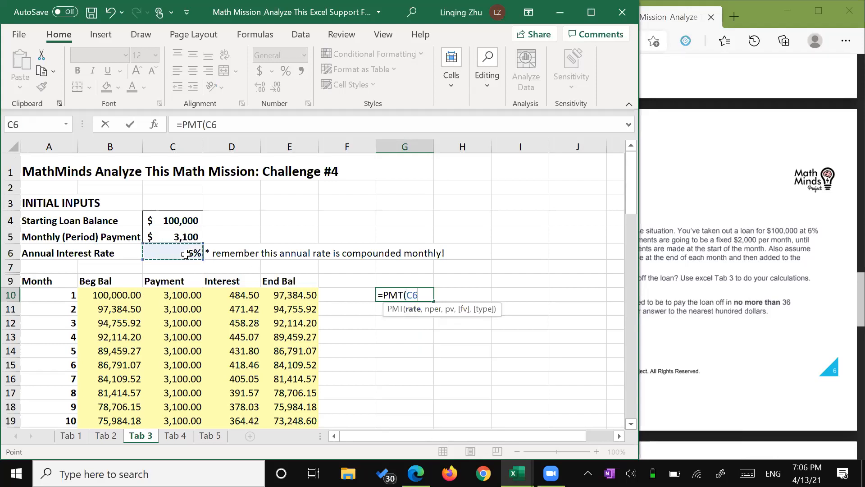
left_click(227, 124)
type("/12,")
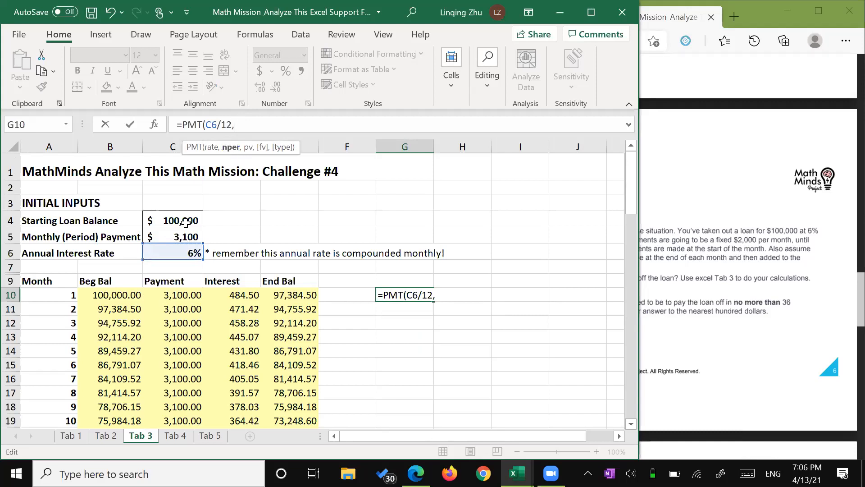
Complete the PMT formula in G10 with C5 as the number of periods and C4 as the present value.
left_click(171, 220)
left_click(176, 236)
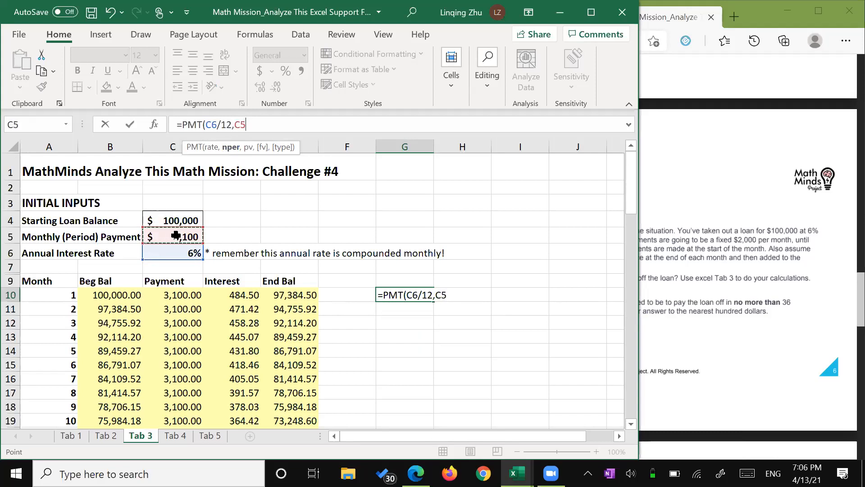
type(",")
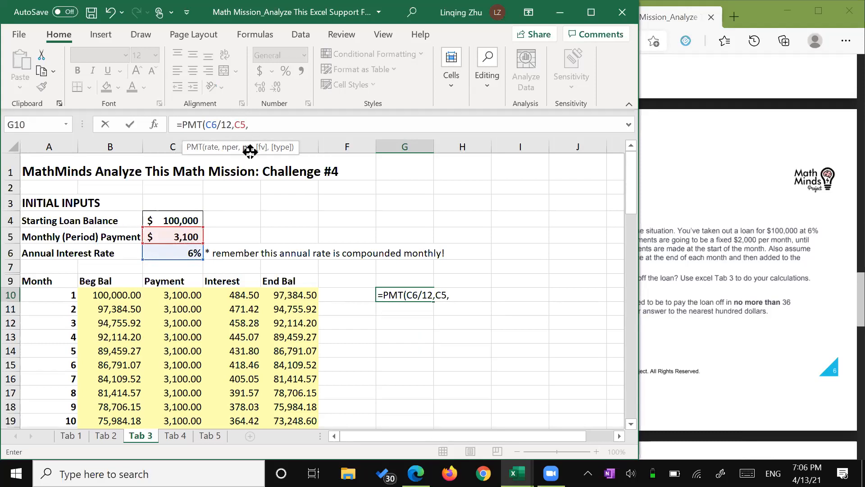
left_click(186, 220)
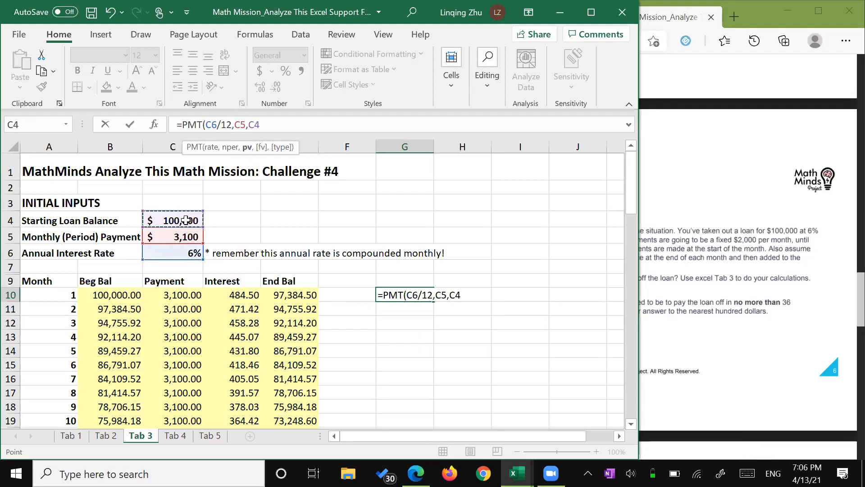
type(")")
key("Return")
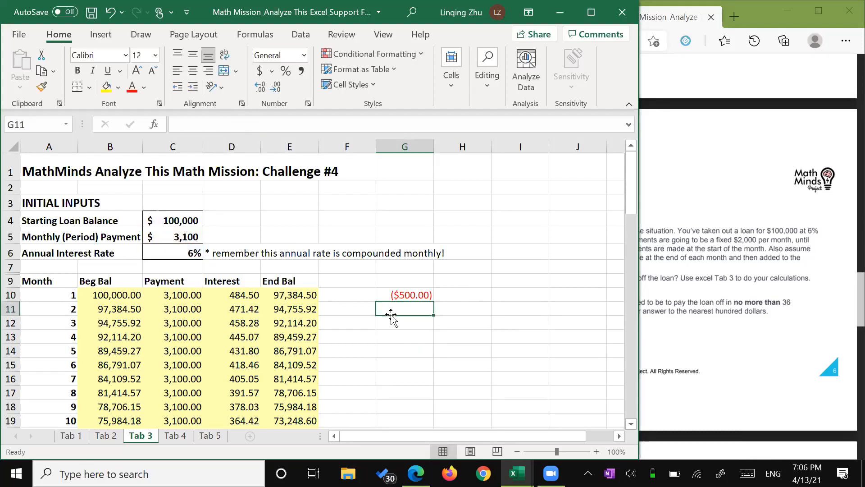
Replace the C5 period argument in G10 with 36, making the formula =PMT(C6/12,36,C4).
left_click(410, 295)
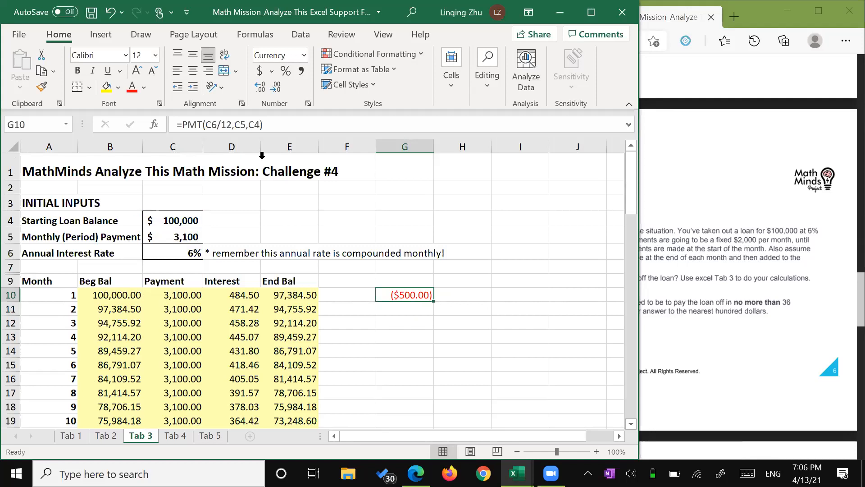
left_click(184, 254)
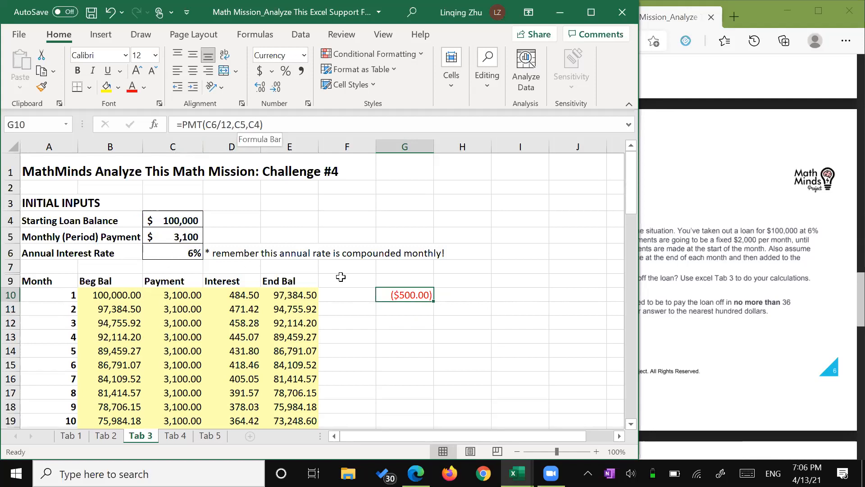
left_click(400, 293)
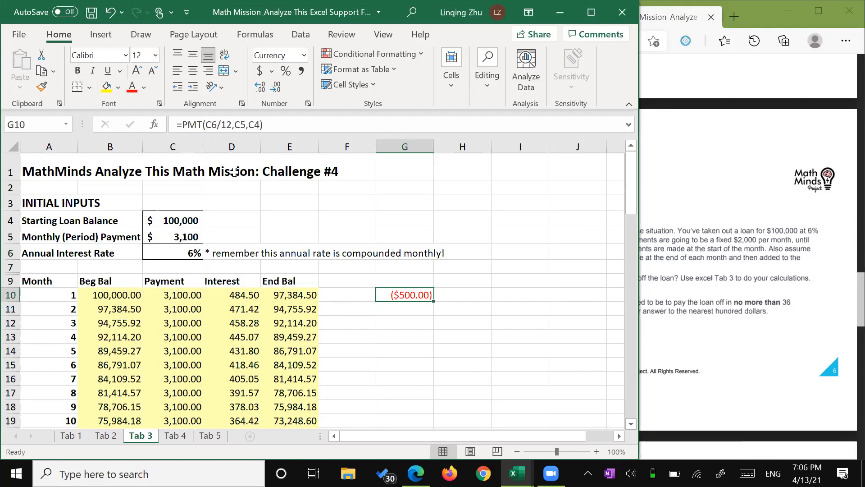
left_click(177, 234)
left_click(398, 293)
left_click(265, 125)
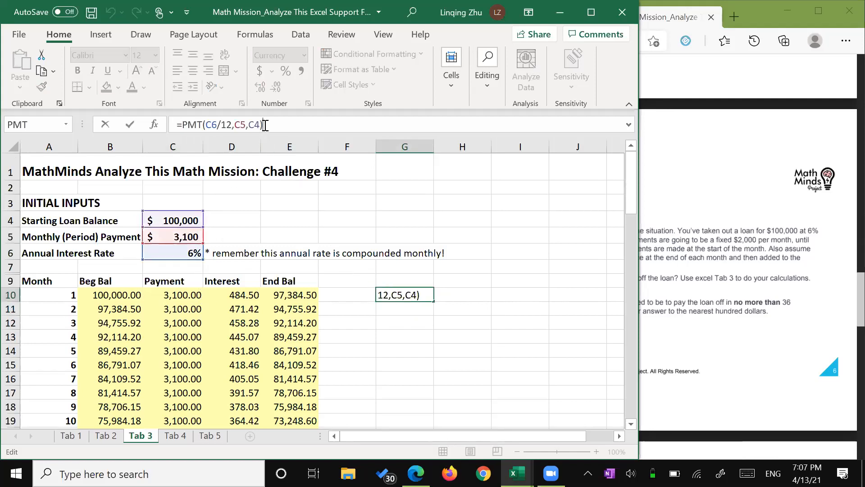
left_click(239, 125)
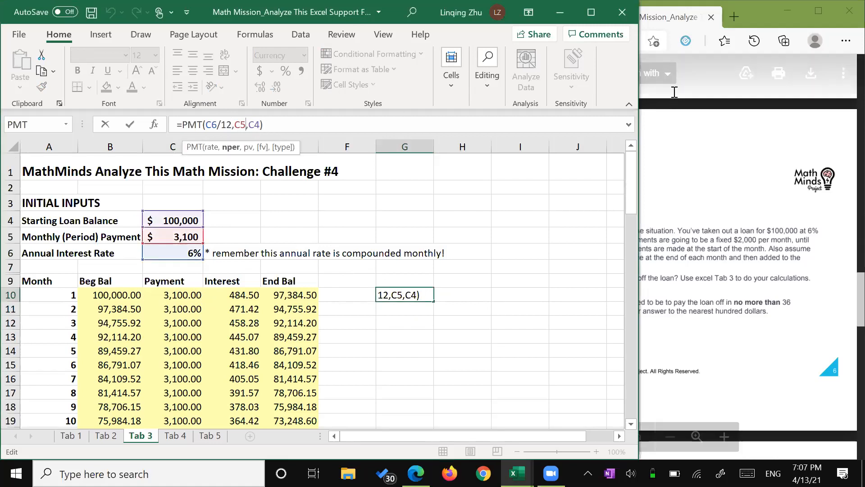
left_click(615, 96)
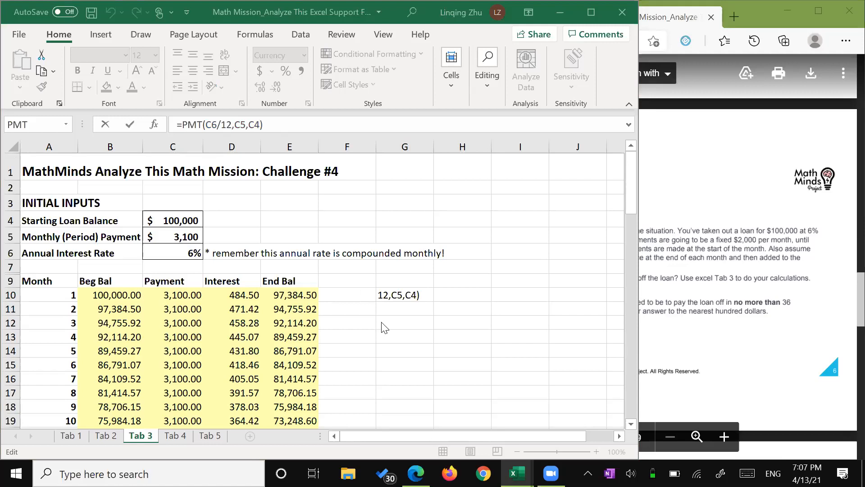
left_click(397, 293)
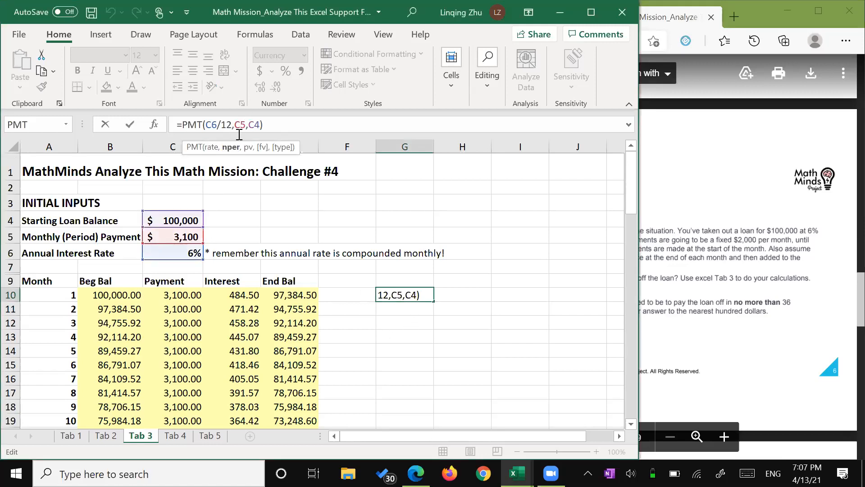
key("BackSpace")
key("BackSpace")
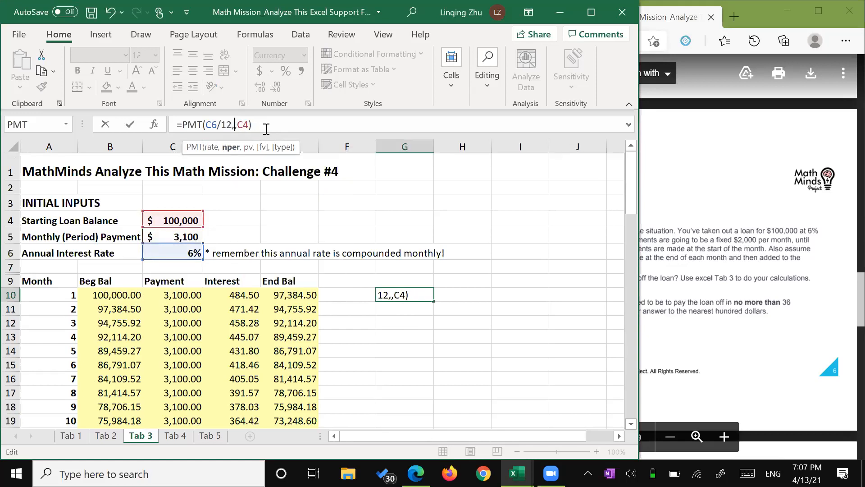
type("36")
key("Return")
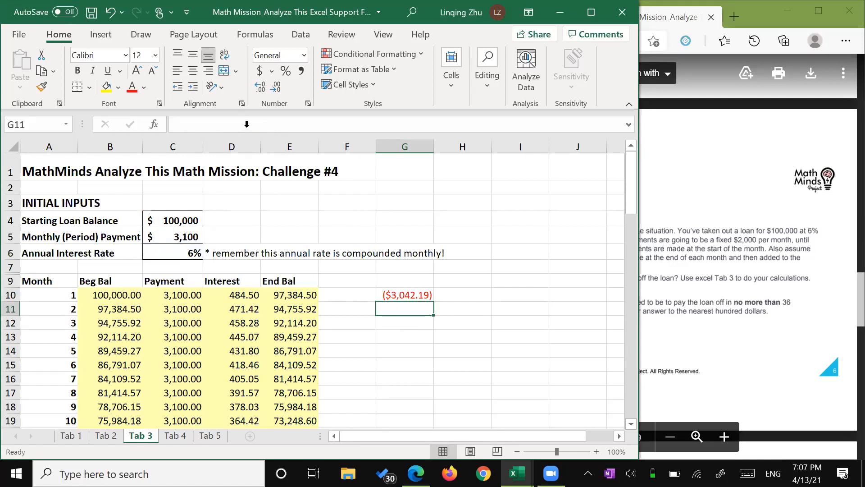
Review the rate, period and present value arguments of the PMT formula in G10.
left_click(391, 295)
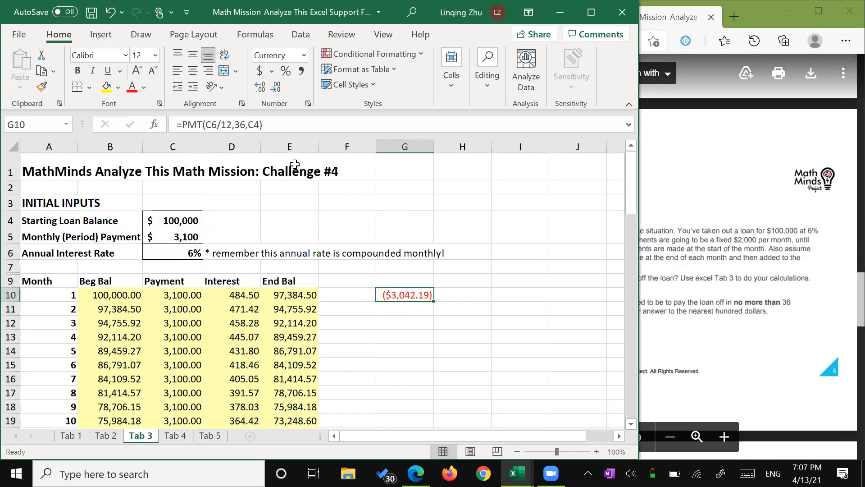
left_click(241, 124)
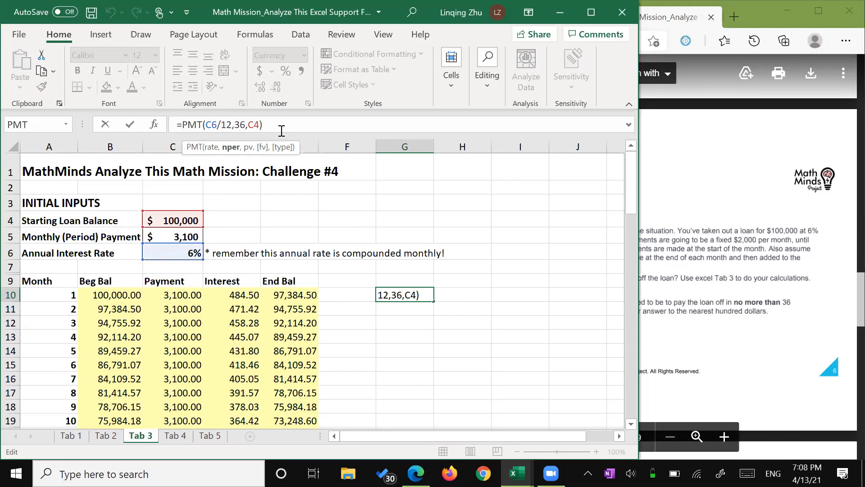
key("Return")
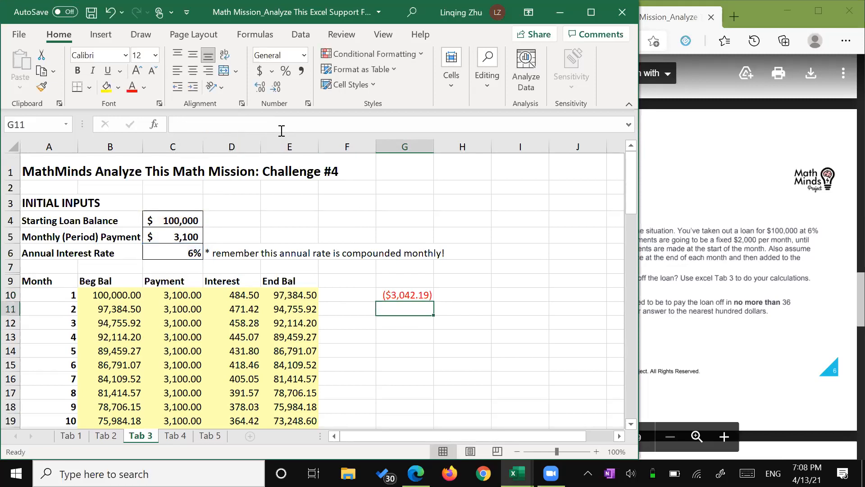
Compare the PMT formula and payment in G10 with Part B of Challenge #4 in the mission PDF.
left_click(415, 296)
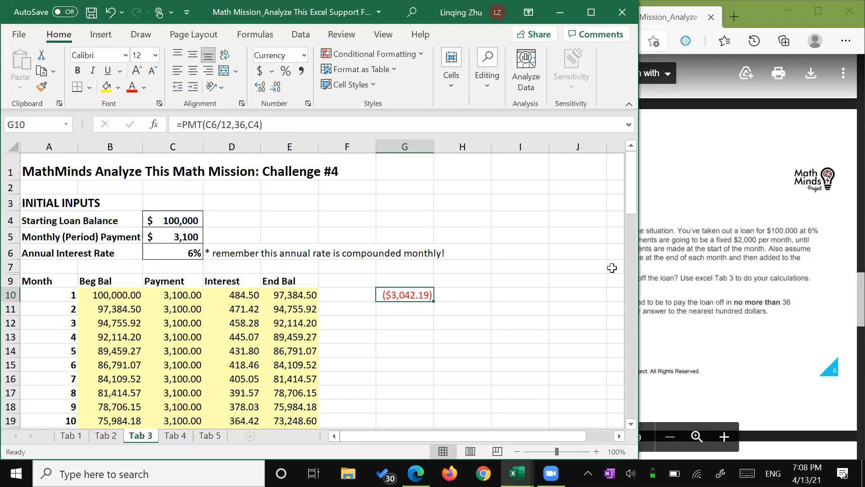
left_click(680, 277)
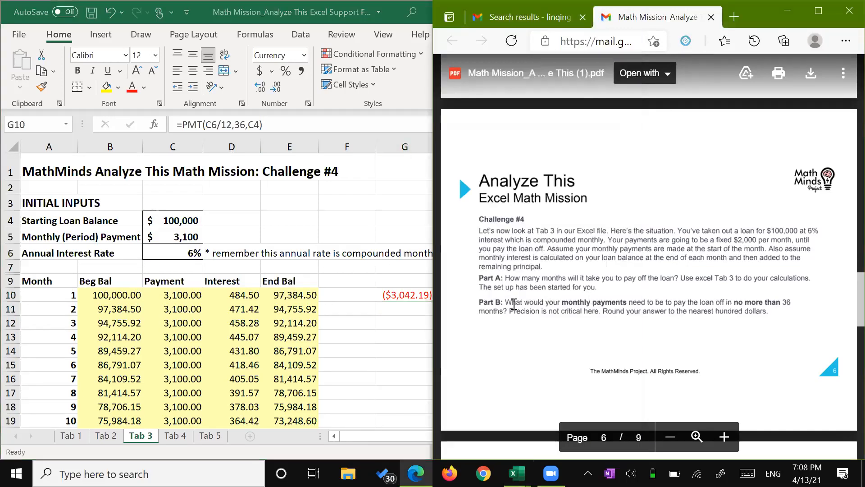
left_click(395, 296)
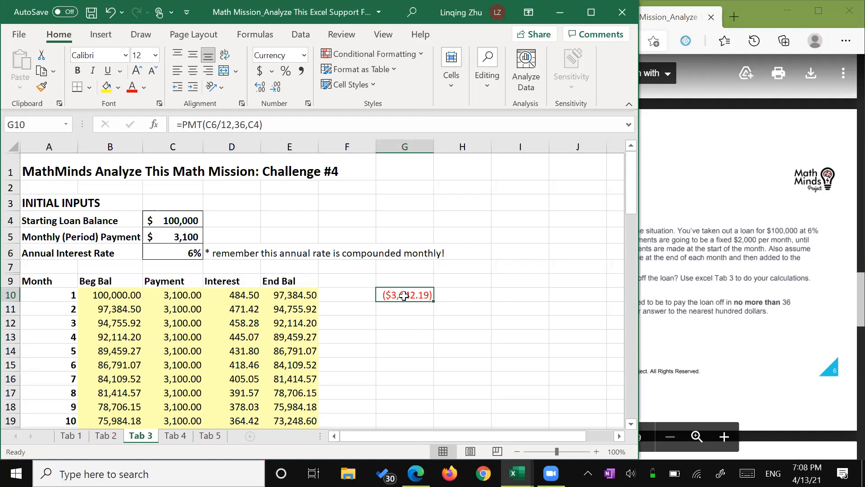
left_click(706, 281)
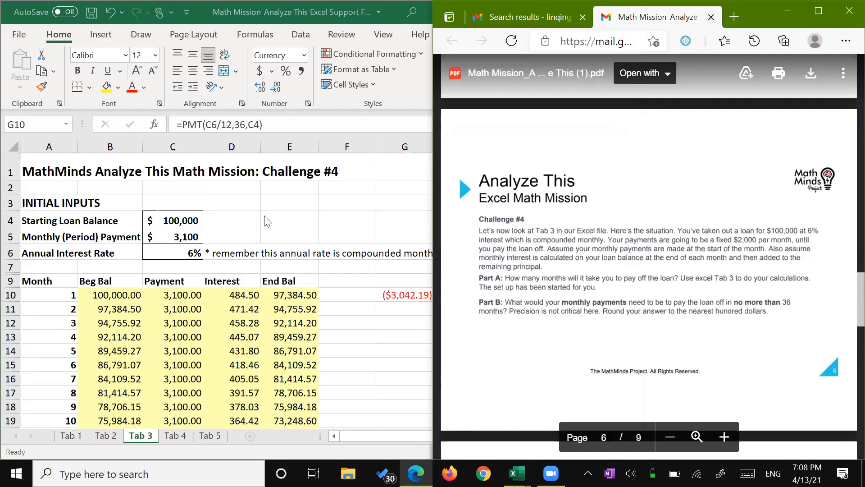
left_click(384, 98)
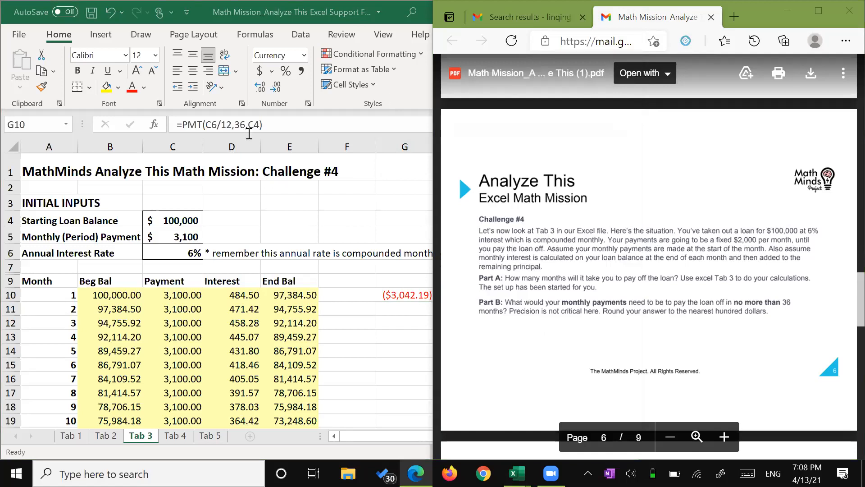
left_click(247, 125)
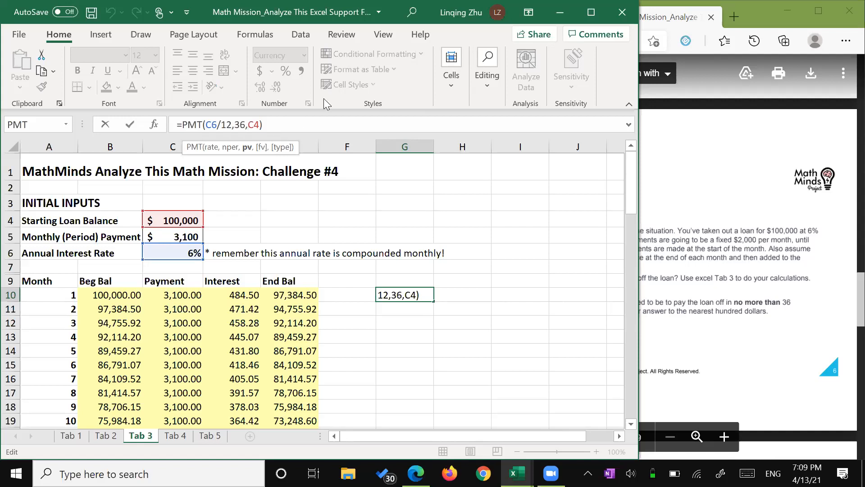
left_click(435, 292)
left_click(485, 246)
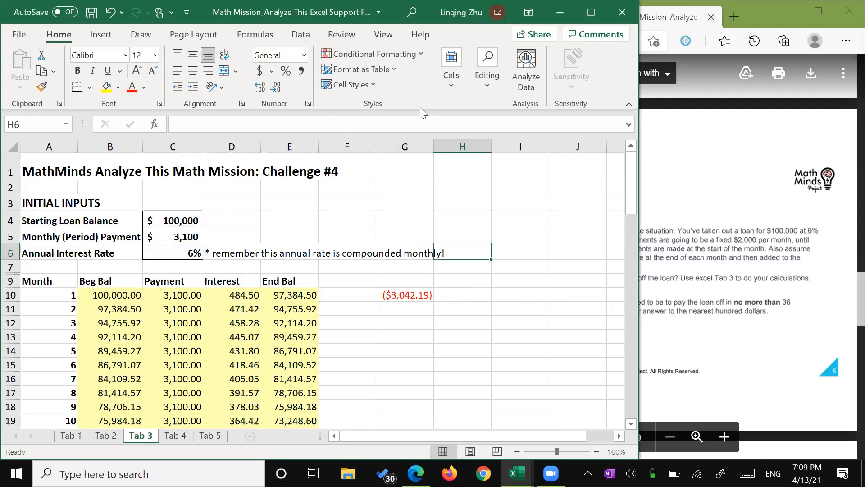
left_click(185, 251)
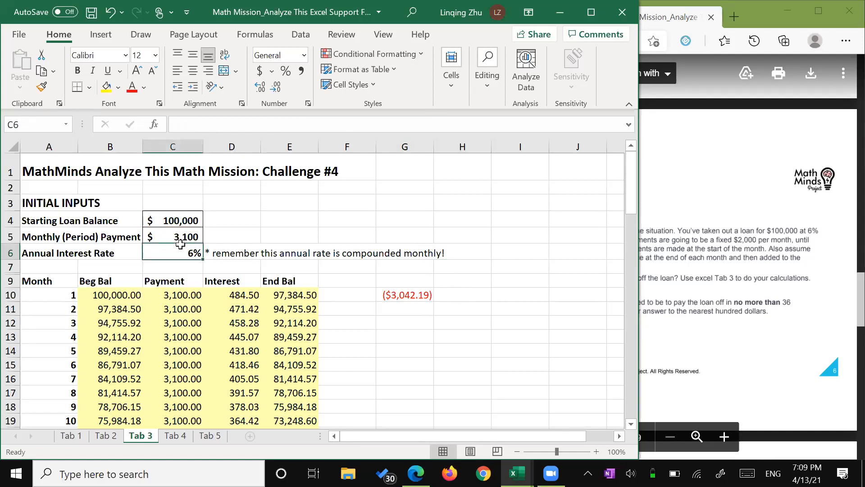
left_click(189, 232)
type("200")
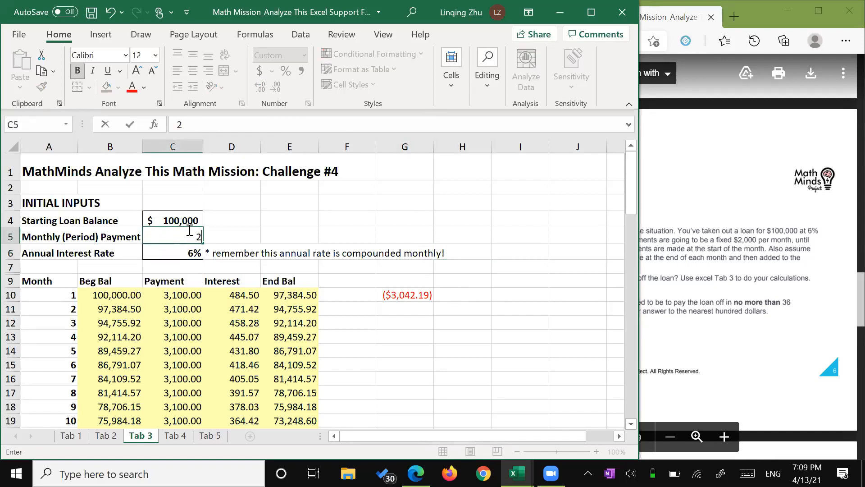
key("BackSpace")
key("BackSpace")
key("BackSpace")
key("ctrl+z")
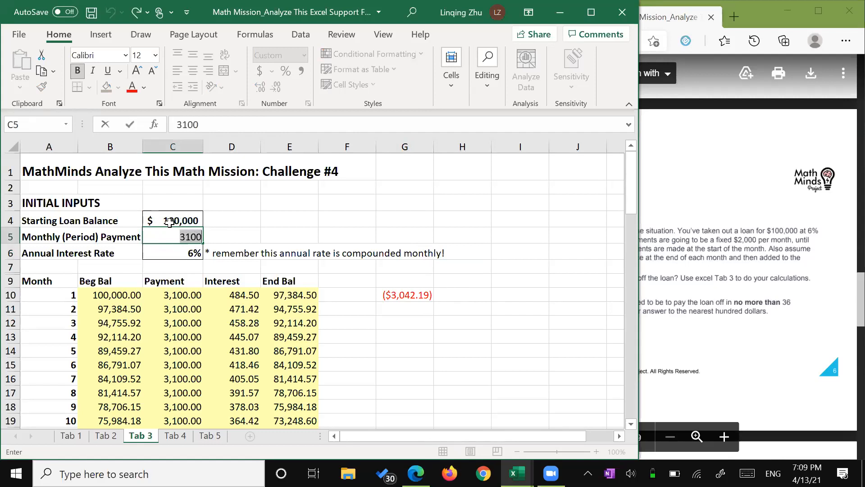
Test the PMT result in G10 with a starting loan balance of 200,000 in C4 and undo the change.
left_click(169, 222)
double_click(170, 220)
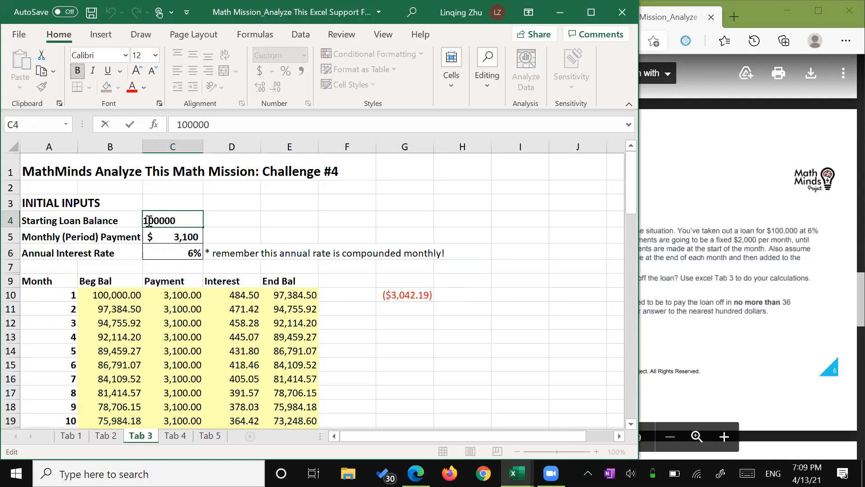
key("BackSpace")
type("2")
key("Return")
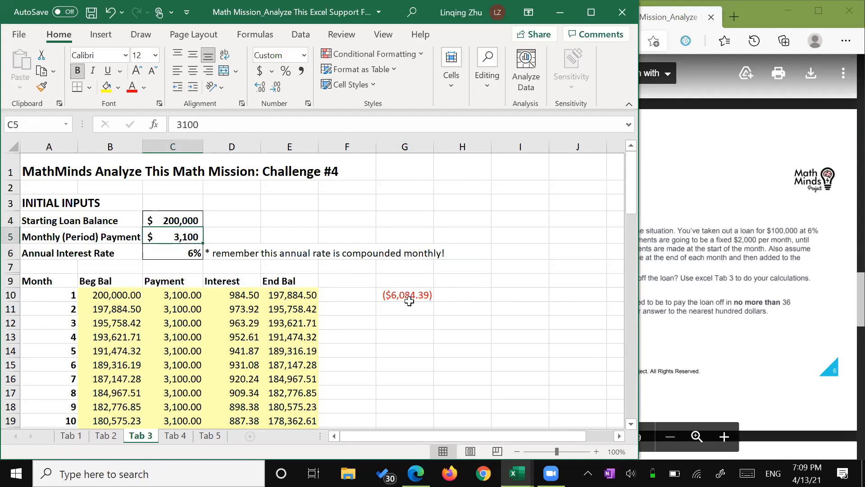
left_click(423, 297)
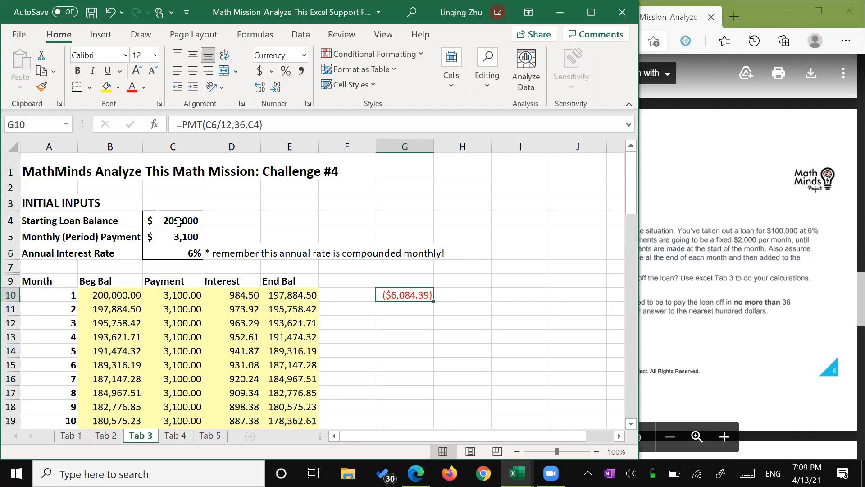
key("ctrl+z")
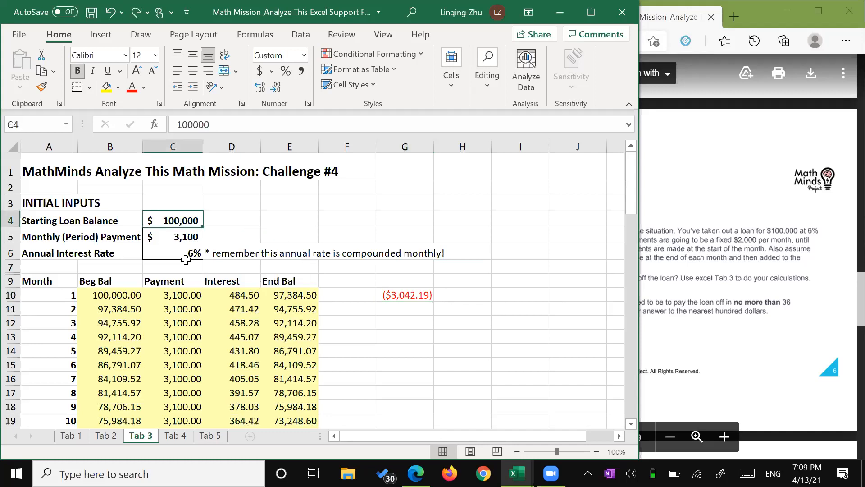
Set the annual interest rate in C6 to 10% and check the PMT formula in G10.
left_click(186, 260)
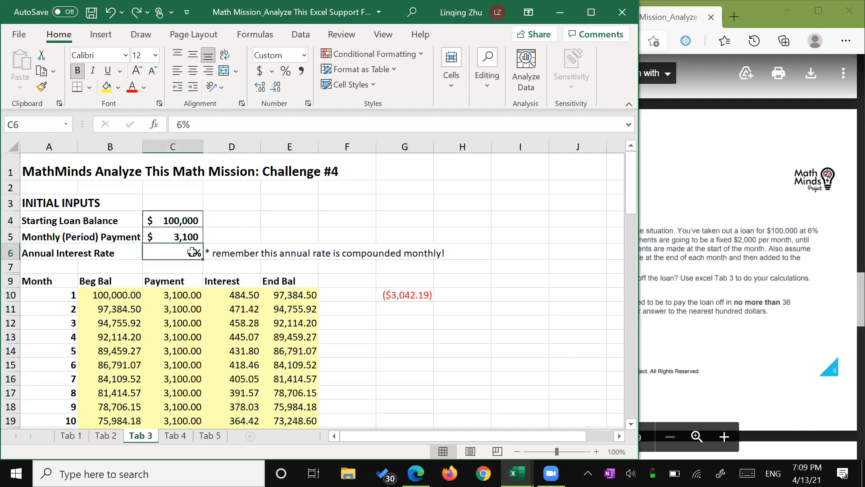
left_click(185, 125)
key("BackSpace")
type("10")
key("Return")
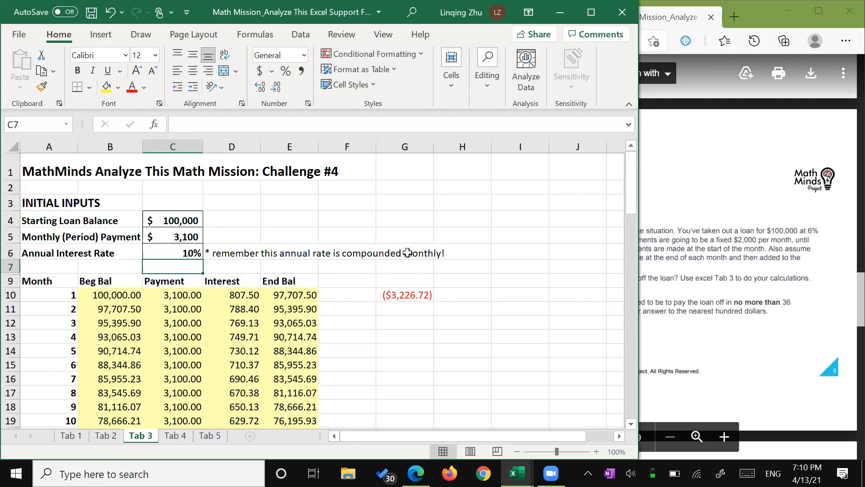
left_click(411, 294)
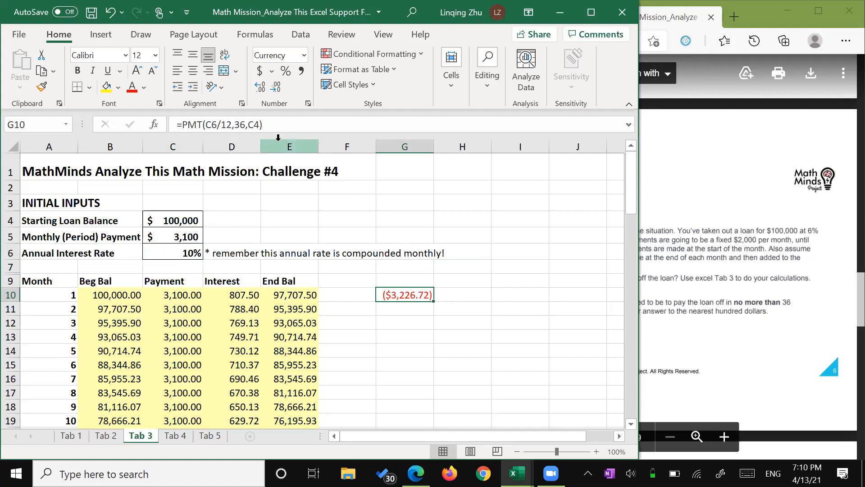
left_click(274, 125)
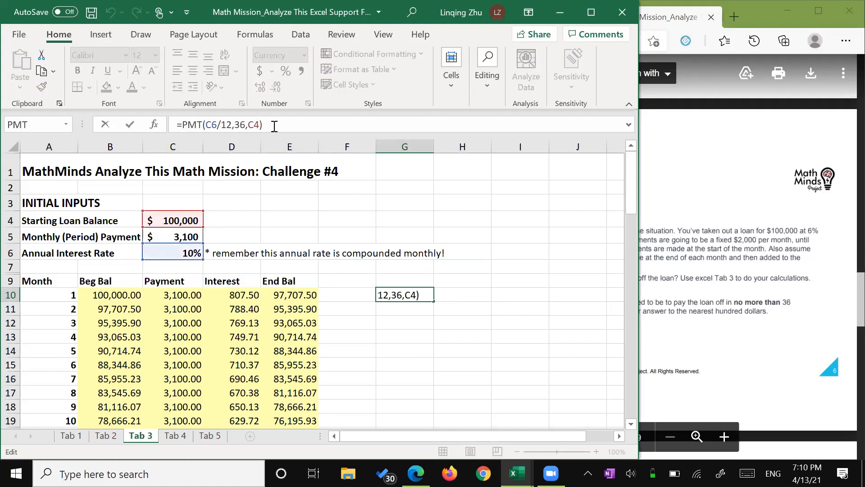
key("Return")
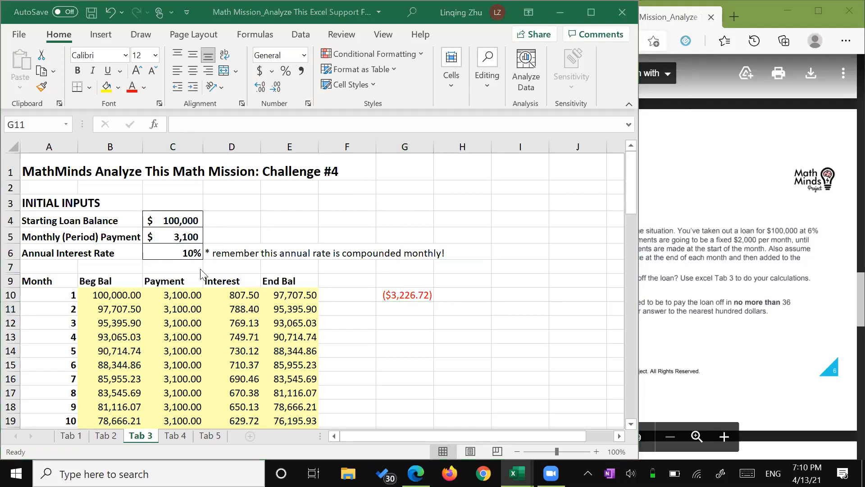
Set the annual interest rate in C6 back to 6%.
left_click(195, 250)
double_click(195, 250)
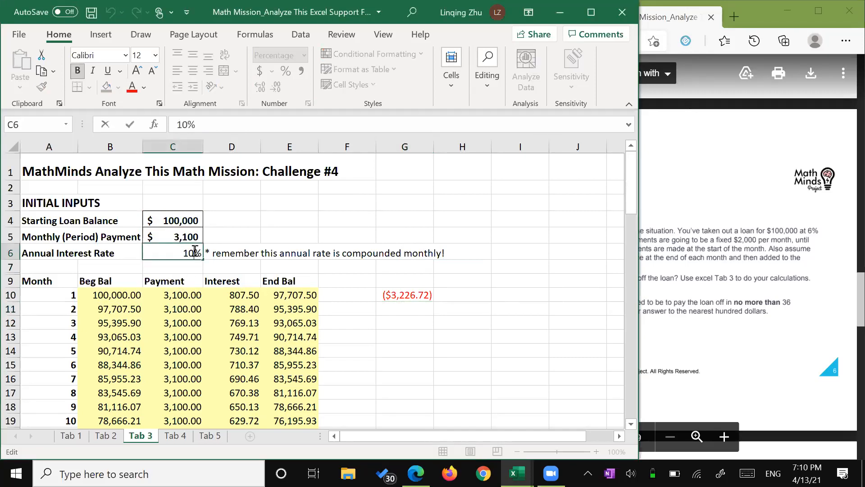
key("BackSpace")
key("BackSpace")
type("6")
key("Return")
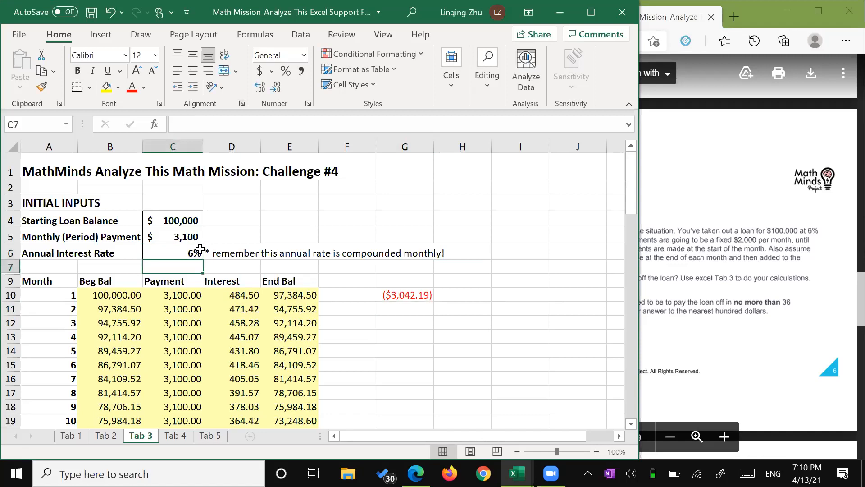
Replace the 36 periods in G10 with 12, making the formula =PMT(C6/12,12,C4), and check the cell.
left_click(416, 295)
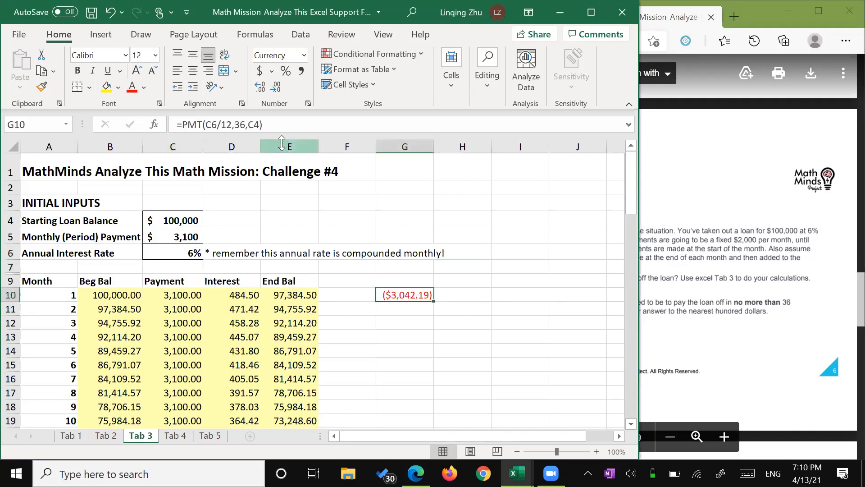
left_click(251, 123)
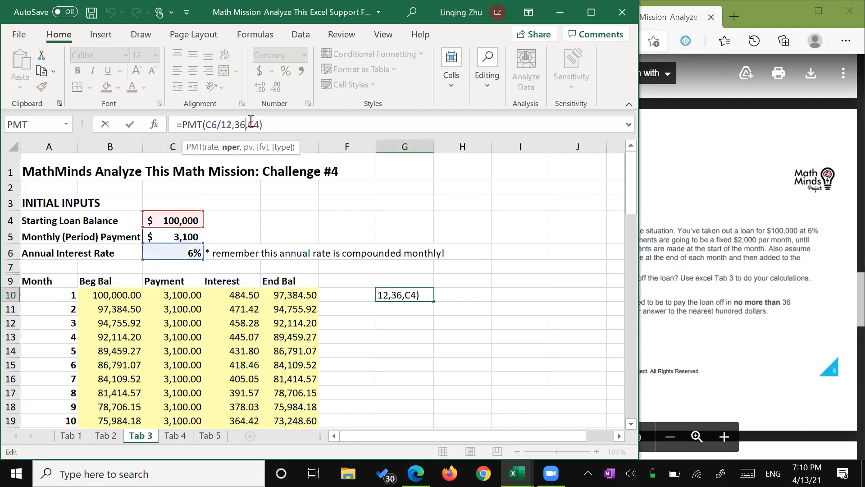
key("BackSpace")
key("BackSpace")
type("12'")
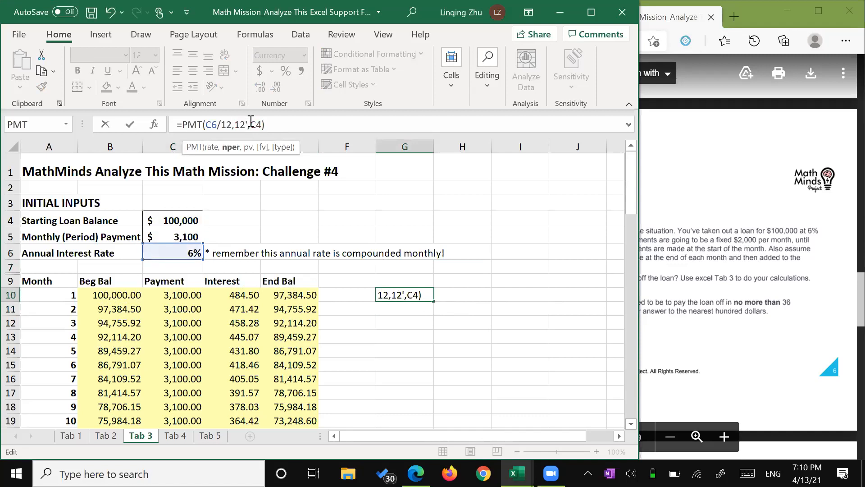
key("Return")
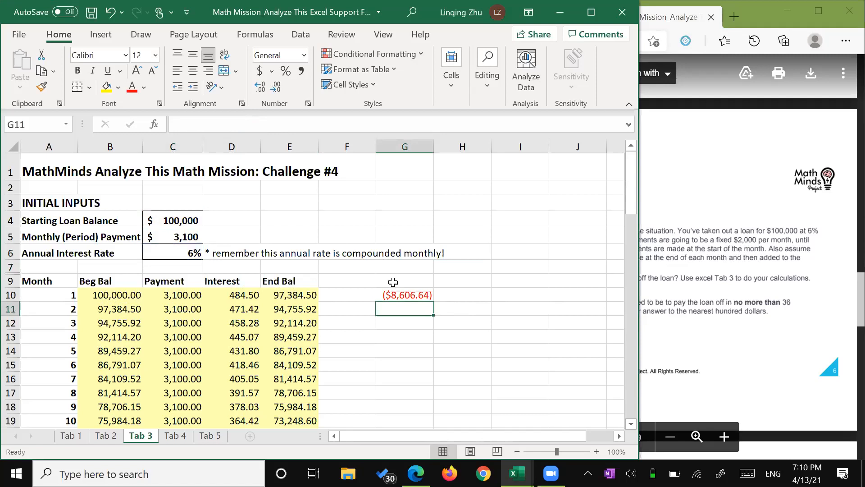
left_click(416, 296)
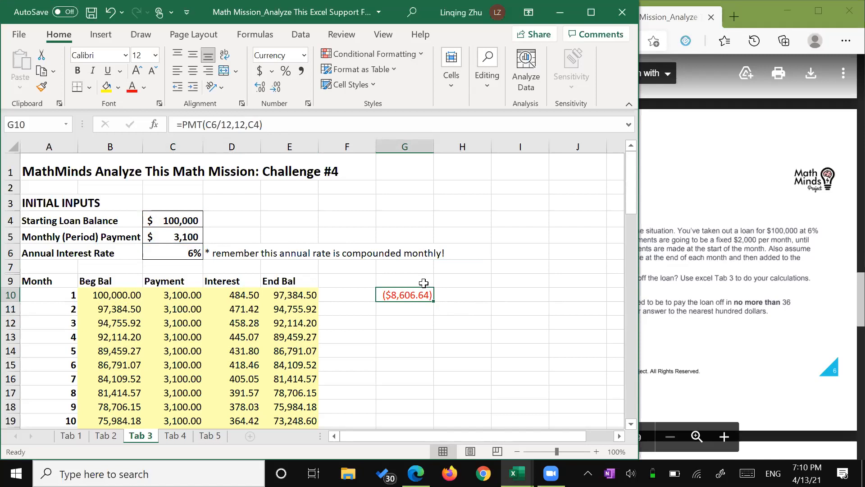
left_click(440, 23)
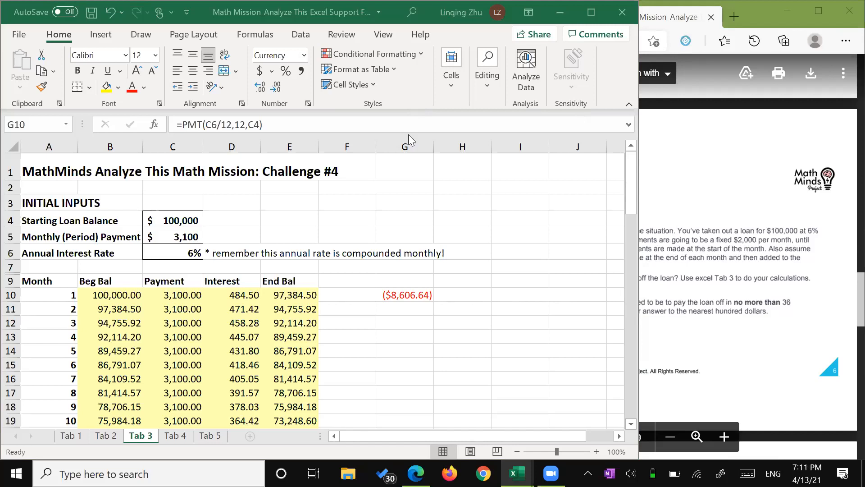
left_click(412, 298)
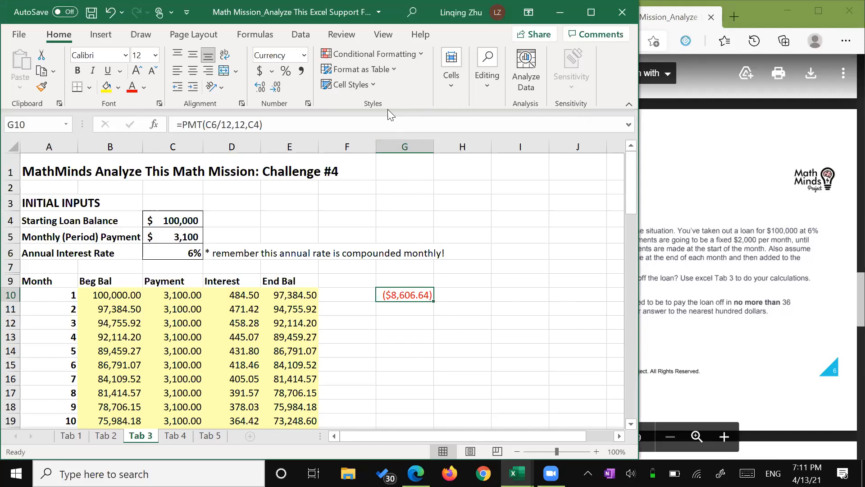
left_click(587, 17)
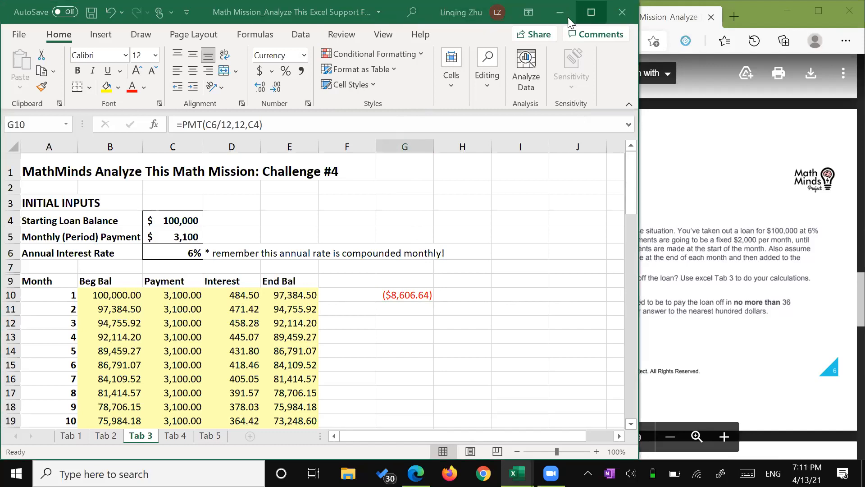
Search Excel's Help for "pmt function" and open the PMT function article.
scroll(567, 18, "down", 8)
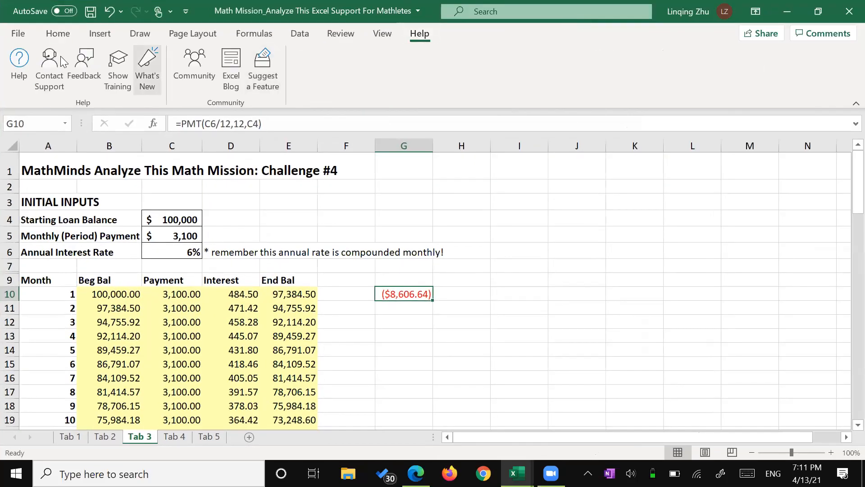
left_click(17, 72)
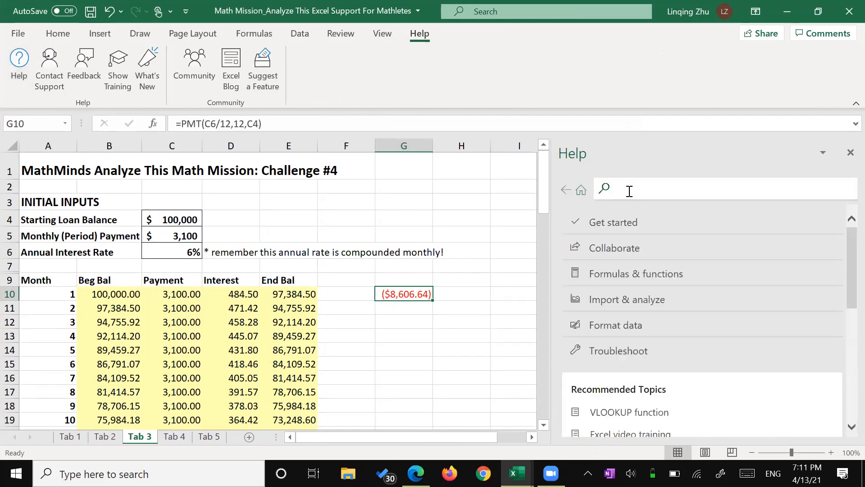
type("PMT")
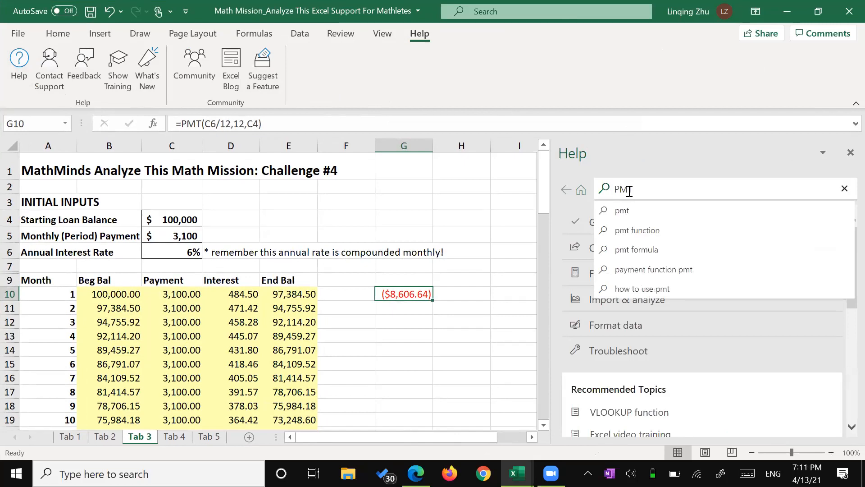
left_click(631, 230)
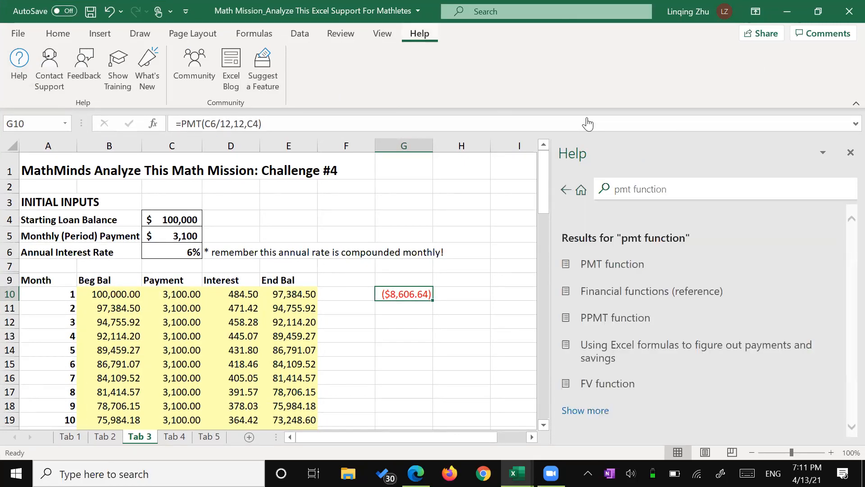
left_click(635, 272)
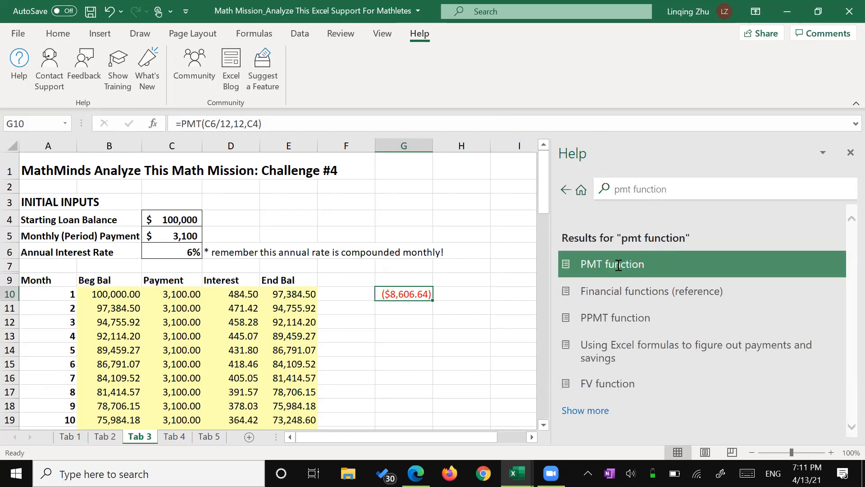
Examine the PMT function's syntax and its rate, nper, pv, fv and type arguments in the Help article.
scroll(635, 284, "down", 1)
scroll(638, 294, "down", 2)
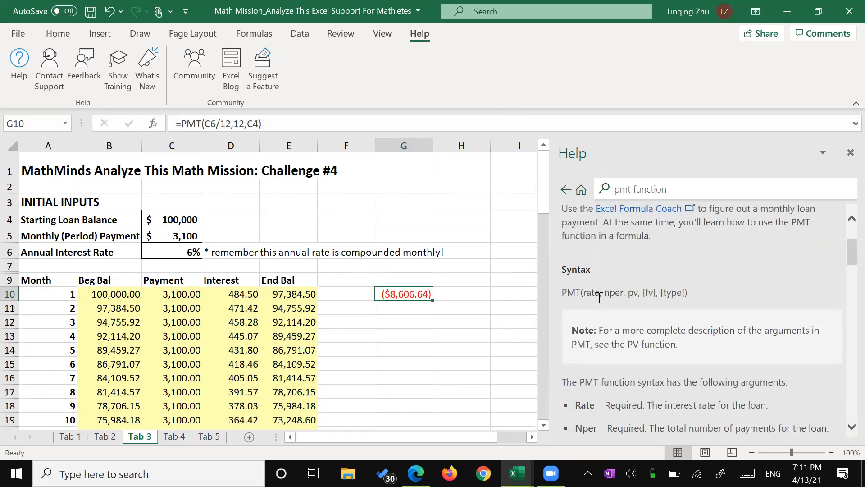
scroll(612, 346, "down", 1)
scroll(612, 347, "down", 1)
scroll(608, 325, "down", 1)
left_click_drag(605, 298, 739, 299)
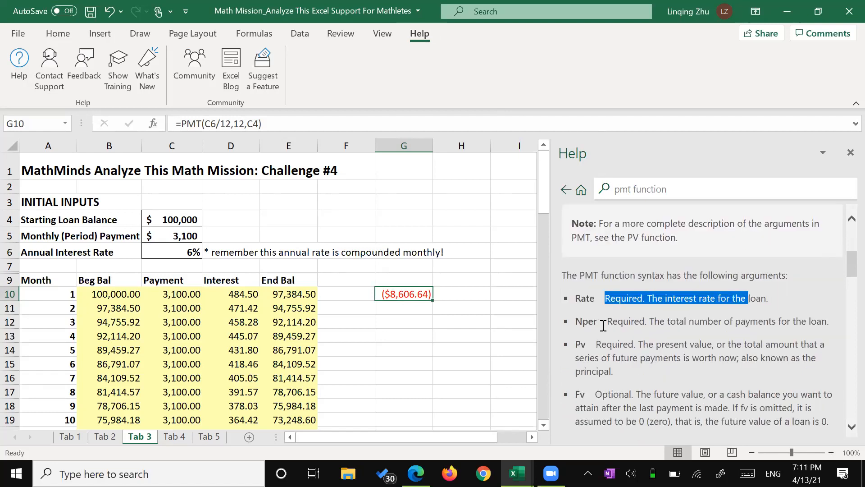
double_click(625, 321)
left_click(702, 315)
scroll(723, 301, "down", 1)
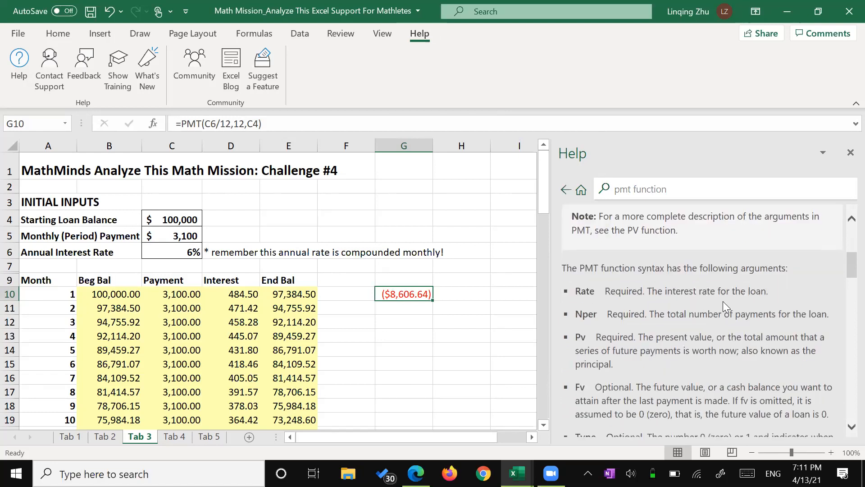
left_click_drag(562, 239, 686, 427)
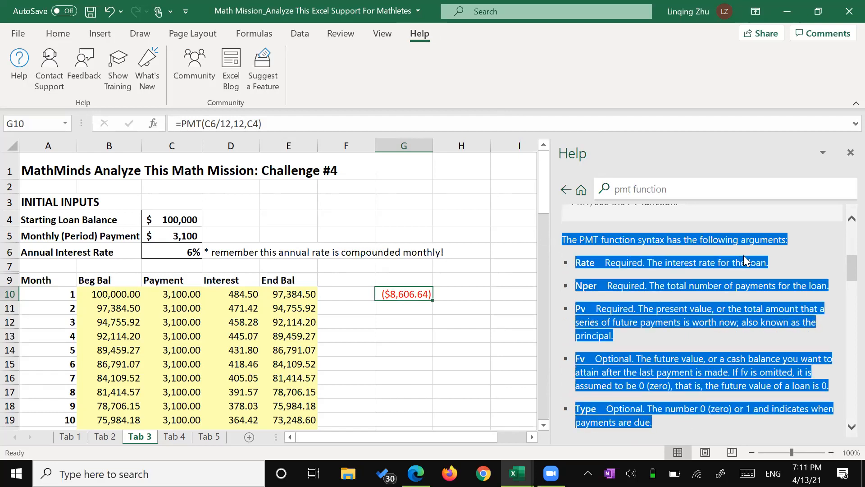
left_click(796, 255)
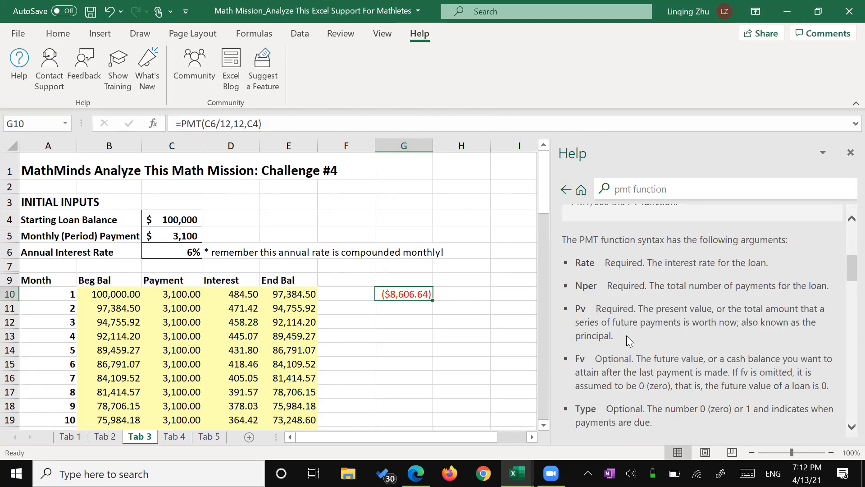
left_click_drag(610, 335, 732, 265)
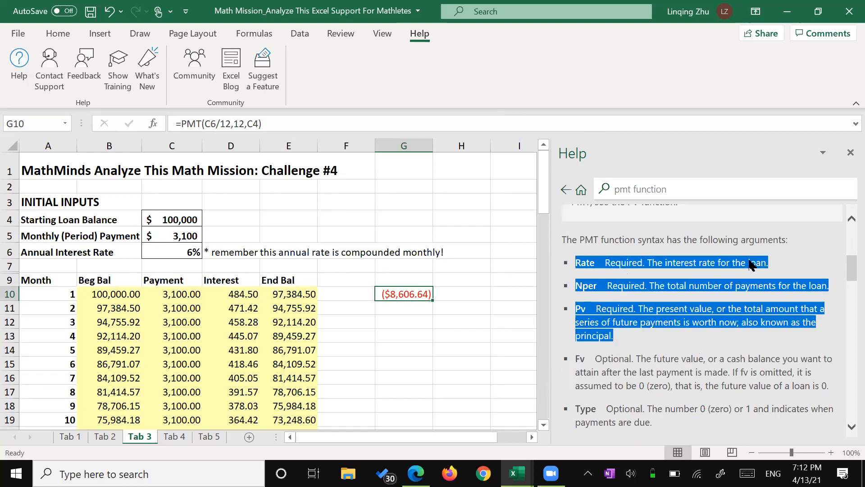
scroll(752, 260, "up", 1)
scroll(752, 260, "up", 1)
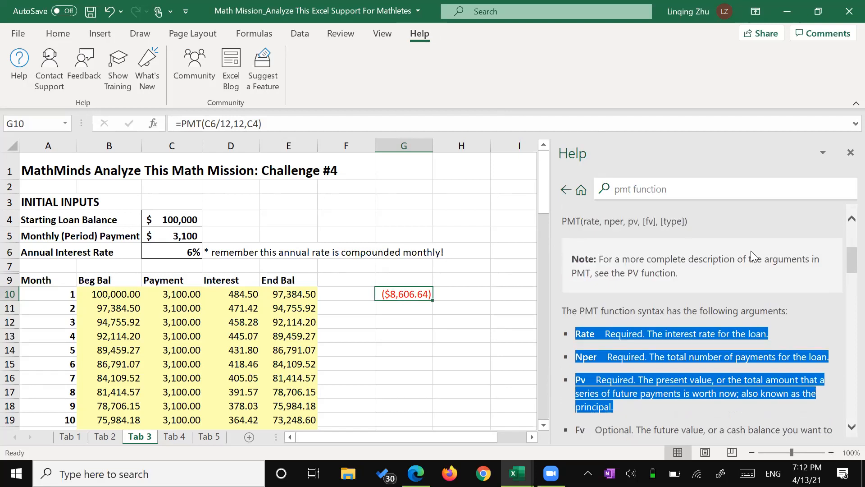
scroll(751, 252, "down", 4)
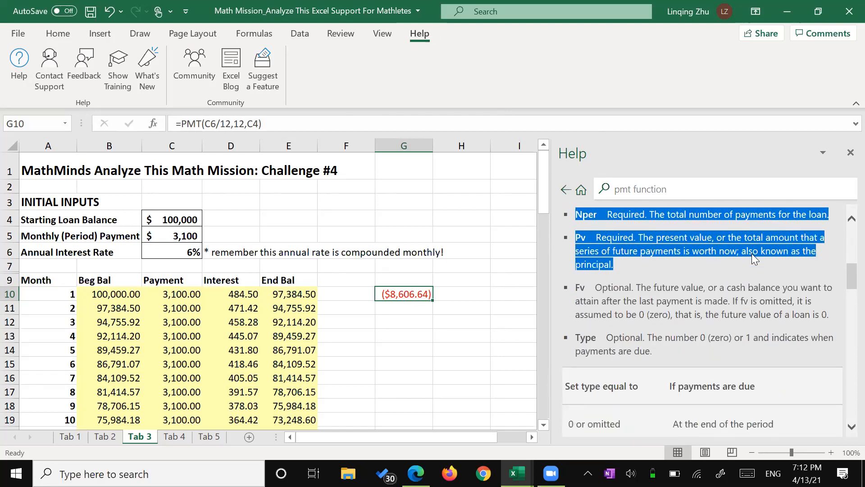
scroll(696, 316, "up", 2)
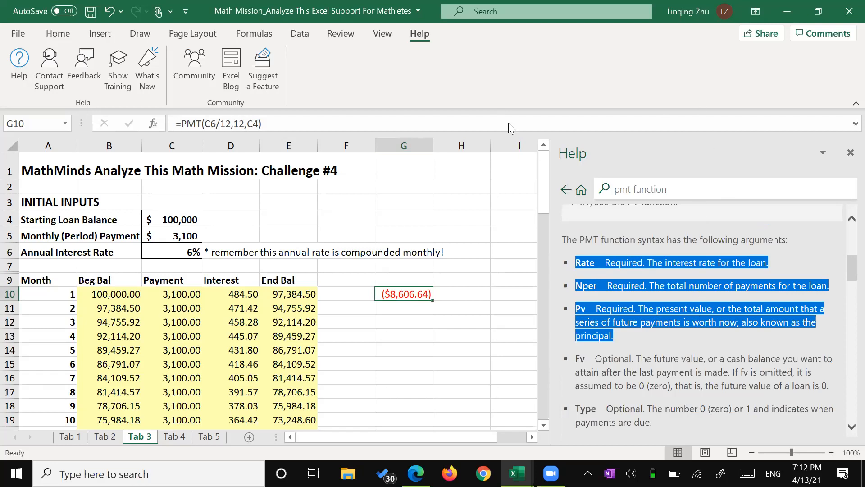
Place the workbook side by side with the mission PDF, bring Challenge #5 into view, and close Help.
left_click(223, 3)
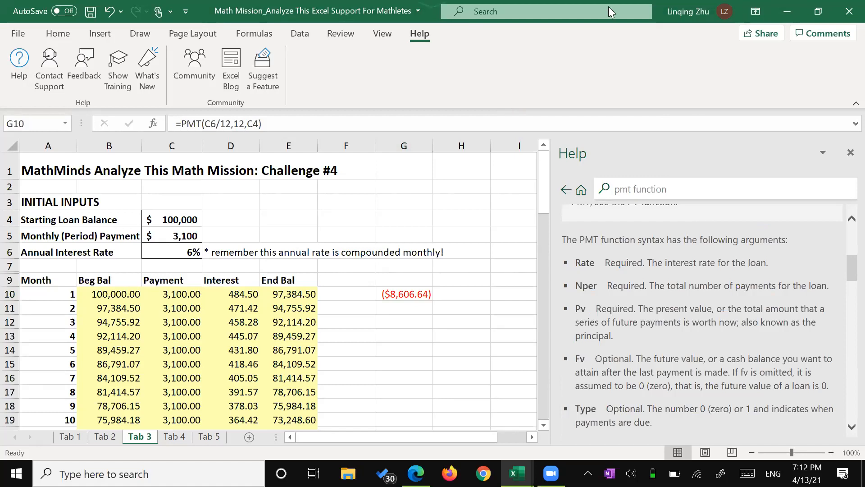
left_click(255, 14)
key("super+Left")
scroll(603, 263, "down", 5)
scroll(602, 263, "down", 1)
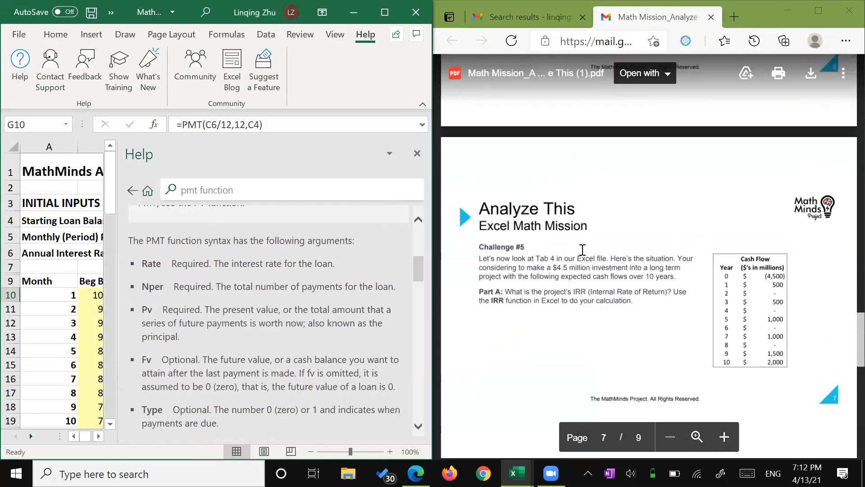
left_click(417, 153)
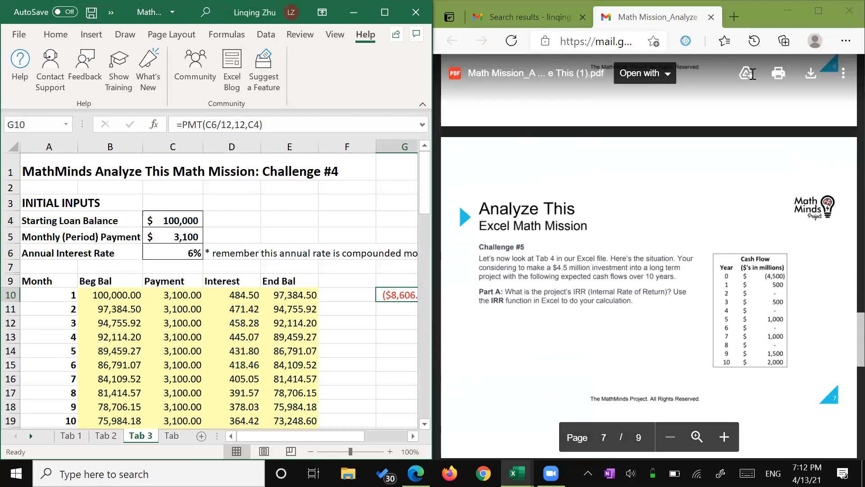
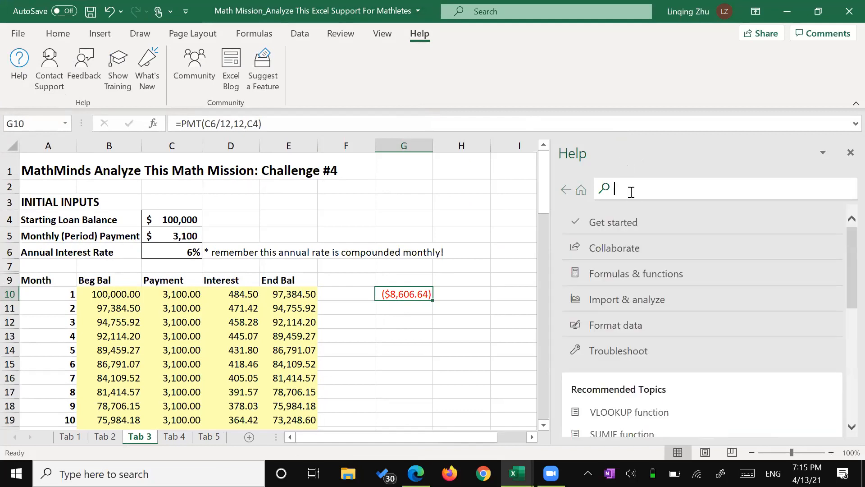
Look up "irr function" in Help and read the IRR function's syntax and arguments.
type("IRR FUN")
left_click(640, 210)
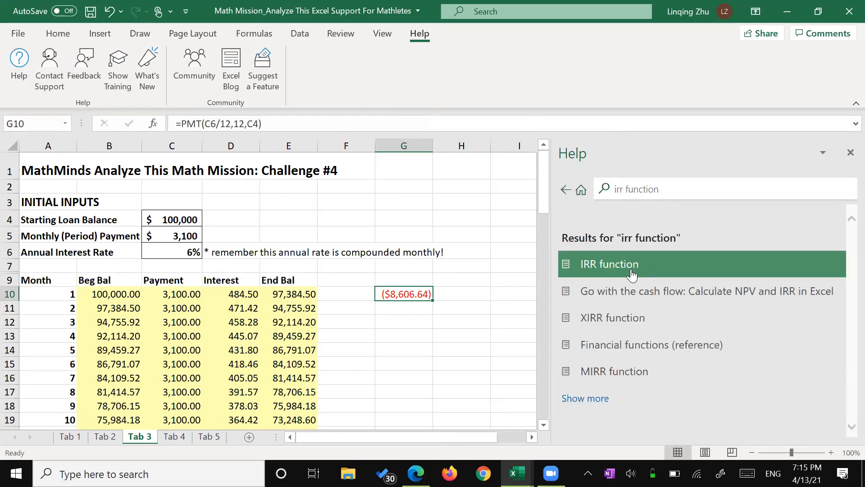
left_click(631, 270)
scroll(640, 272, "down", 5)
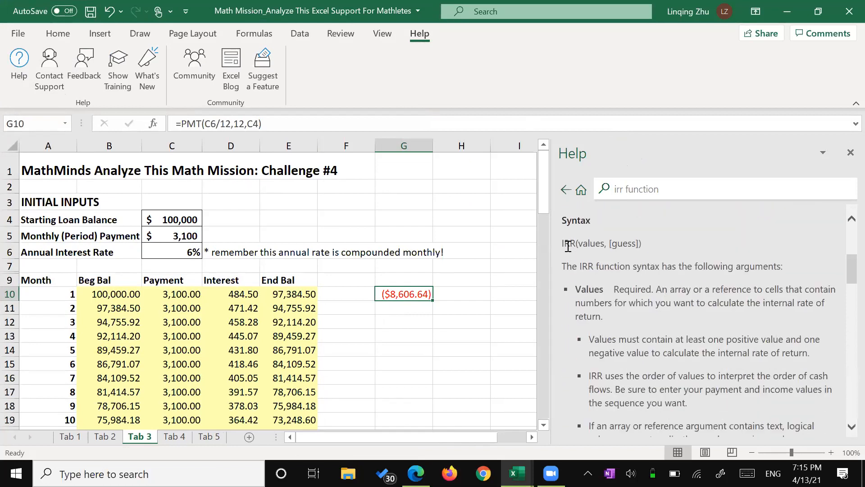
left_click_drag(562, 245, 649, 248)
left_click(652, 252)
scroll(646, 264, "down", 1)
scroll(611, 243, "up", 1)
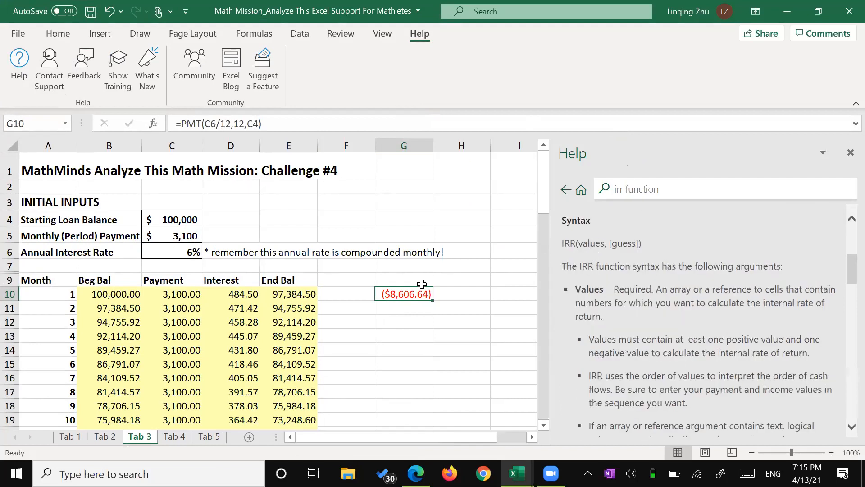
On Tab 4, try to enter =(B4:B14,5) in the IRR Calculation cell D4.
left_click(174, 437)
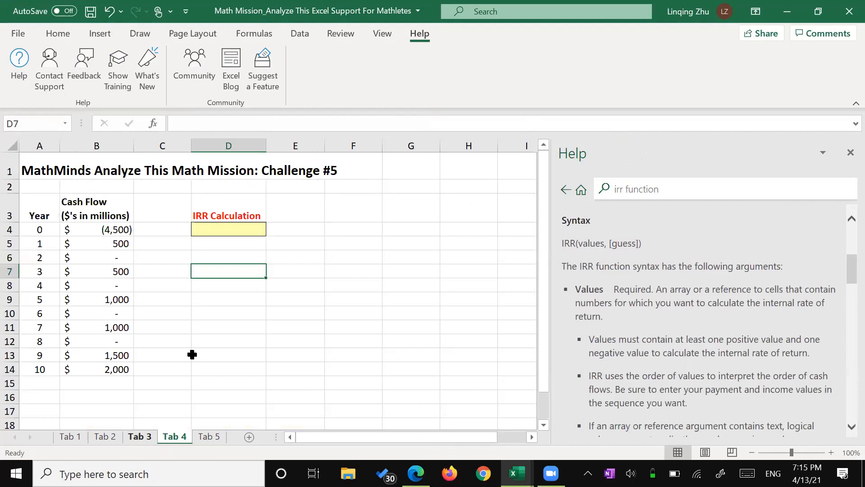
left_click(238, 231)
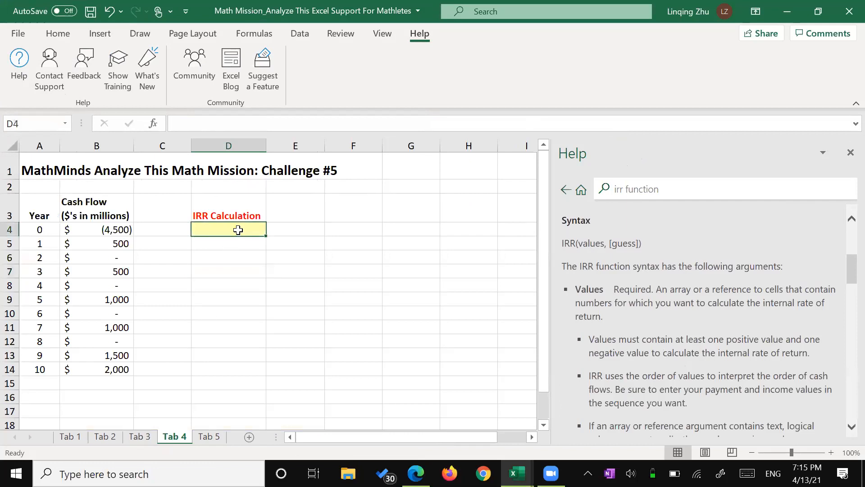
type("=(")
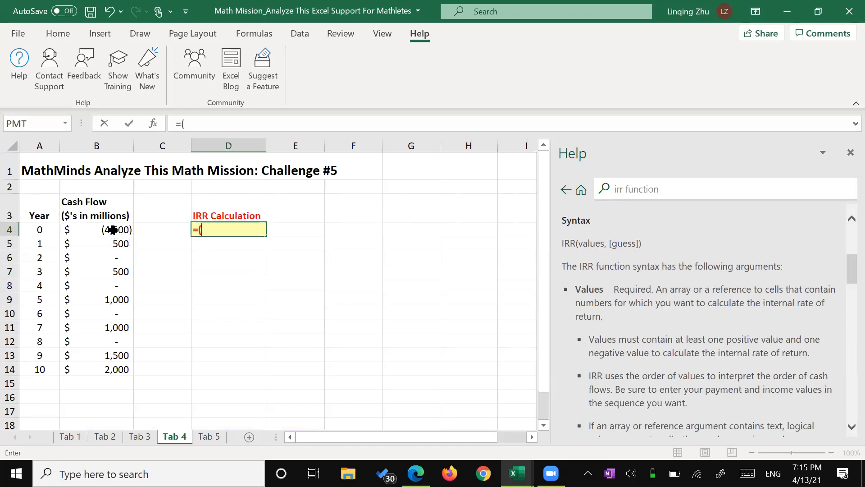
left_click_drag(113, 230, 121, 366)
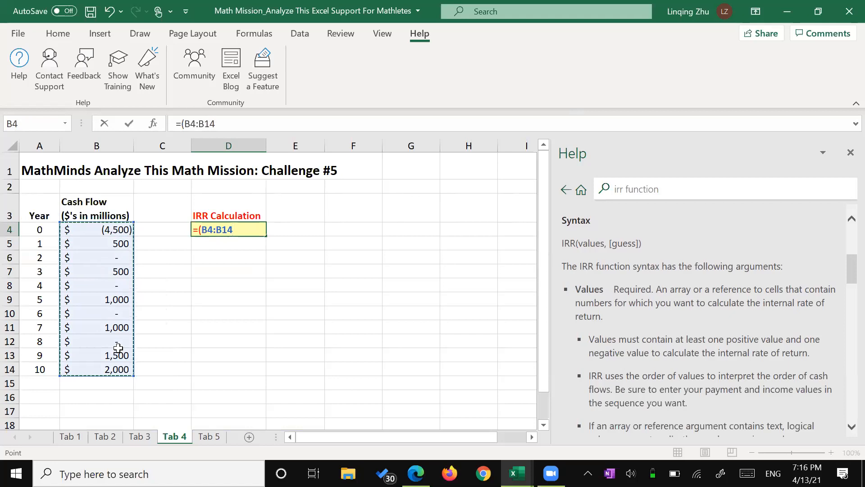
type(",")
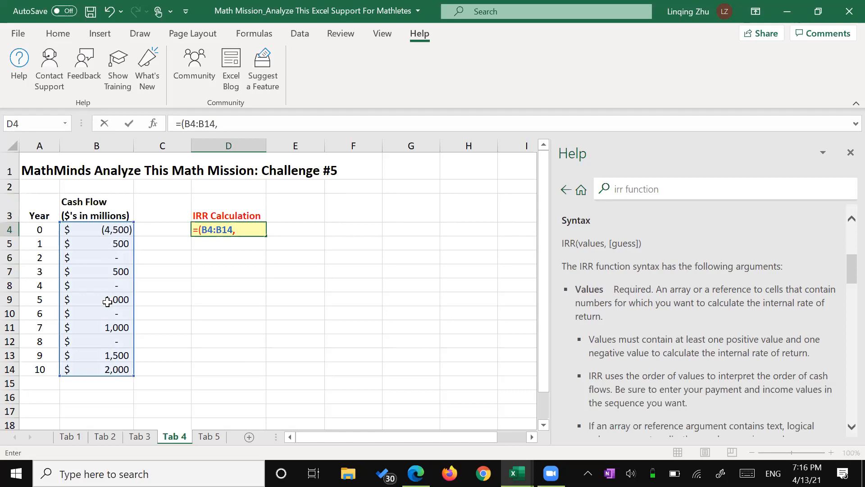
type("5)")
key("Return")
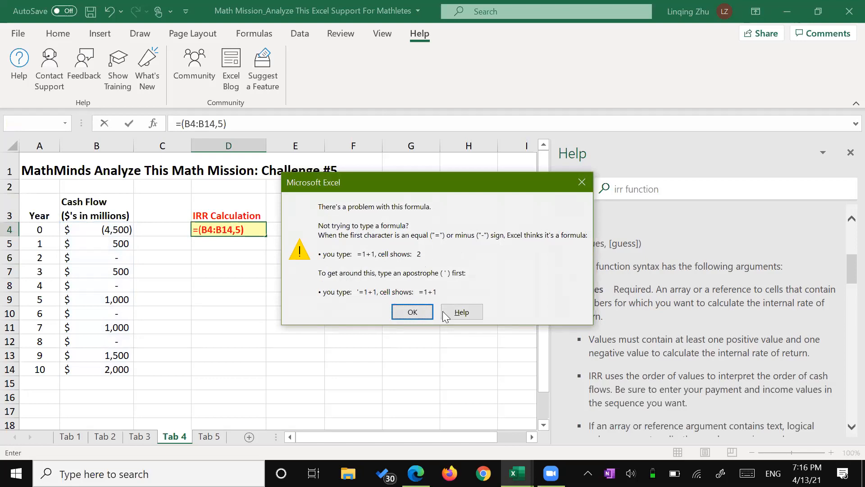
left_click(413, 312)
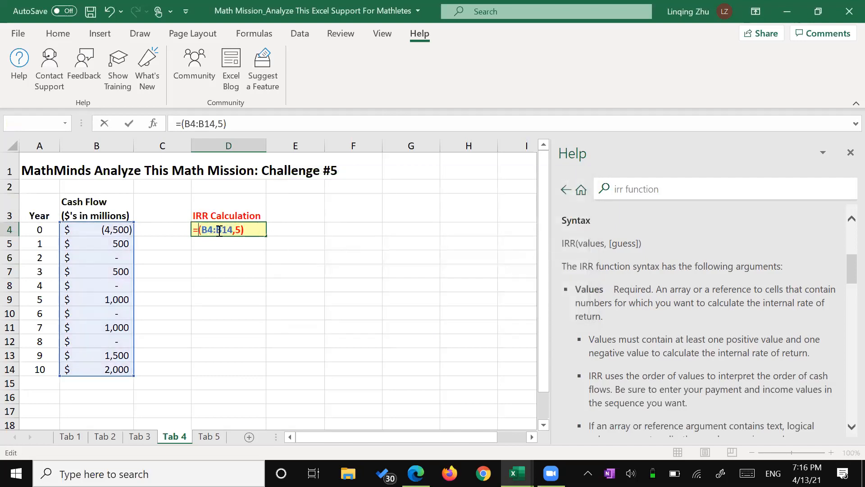
Correct the formula in D4 to =IRR(B4:B14,5) and reselect the cell.
type("IRR")
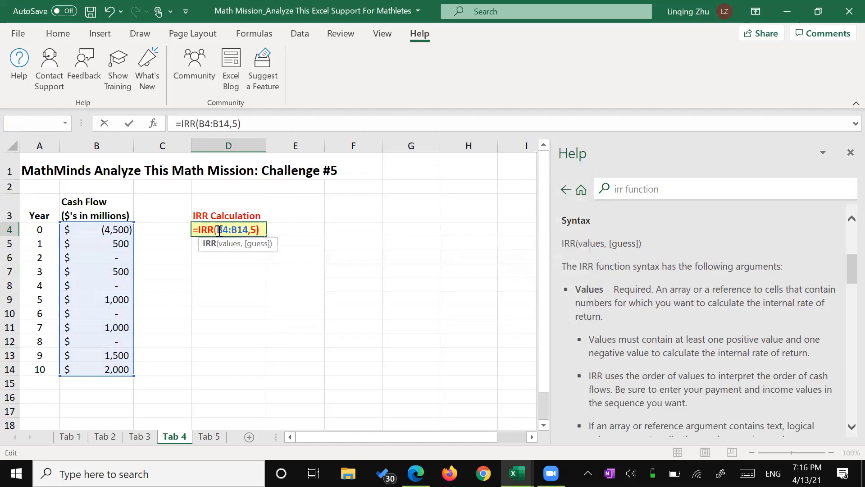
key("Return")
left_click(256, 228)
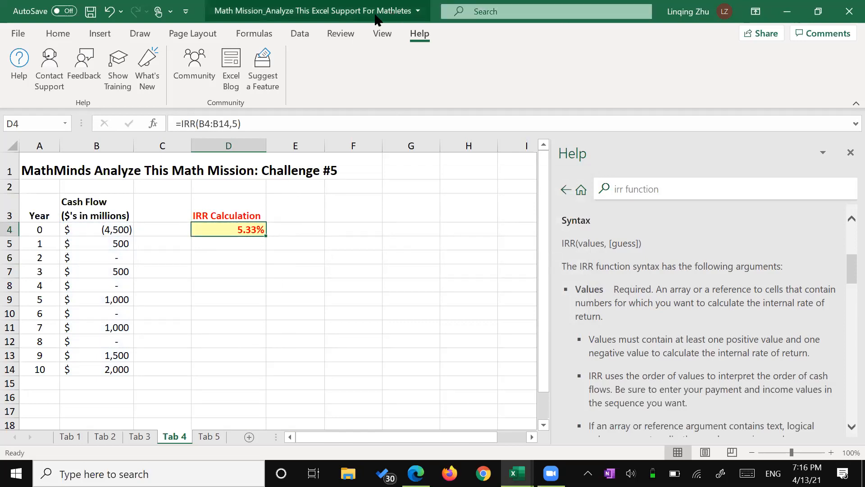
Dock the workbook beside the mission PDF, close Help, and widen the workbook window.
left_click_drag(375, 14, 0, 125)
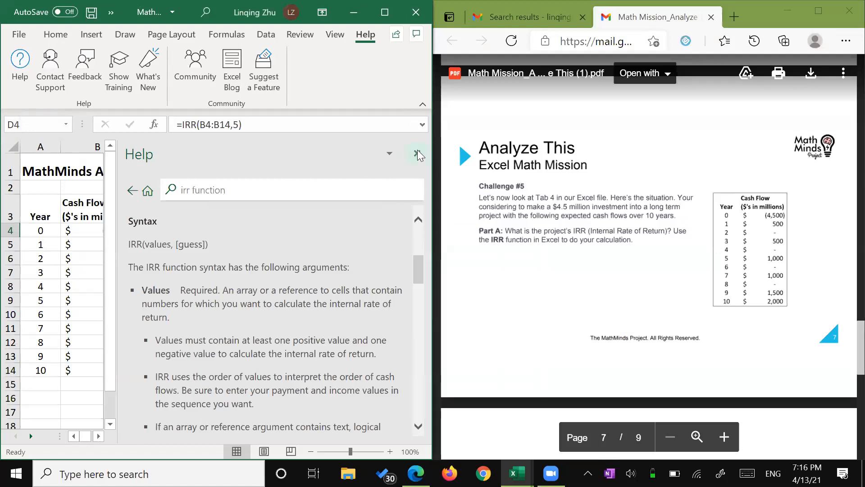
left_click(413, 153)
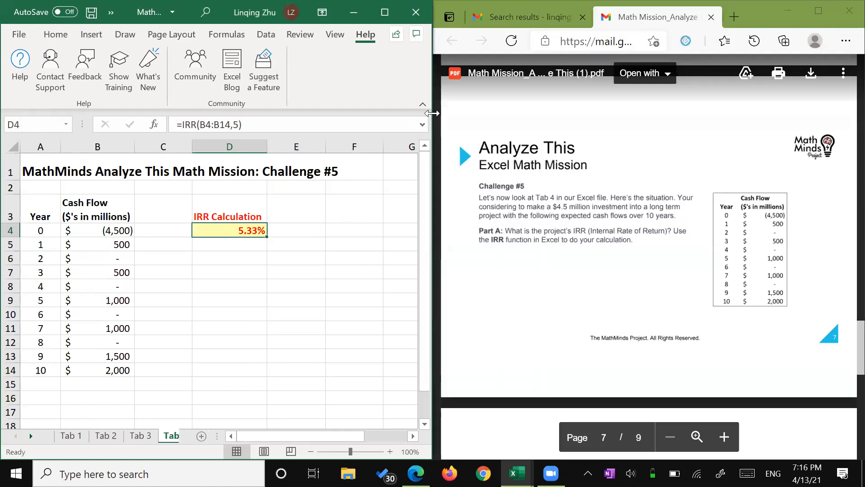
left_click_drag(433, 113, 590, 113)
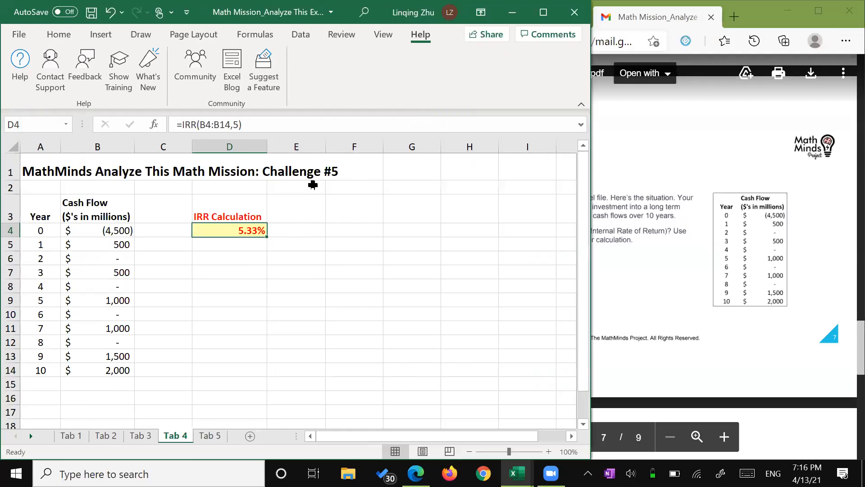
On Tab 4, enter a second cash-flow series in cells C4 to C8: -4500, 500, 500, 1000 and 1000.
left_click(161, 227)
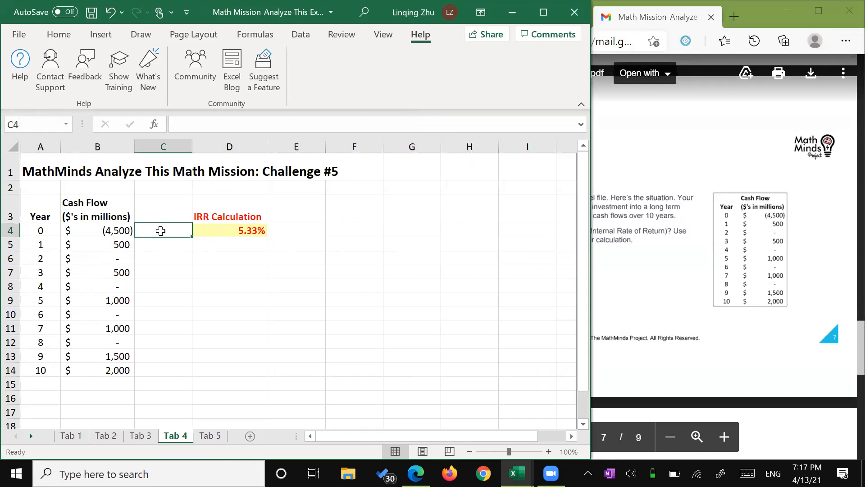
type("-4500")
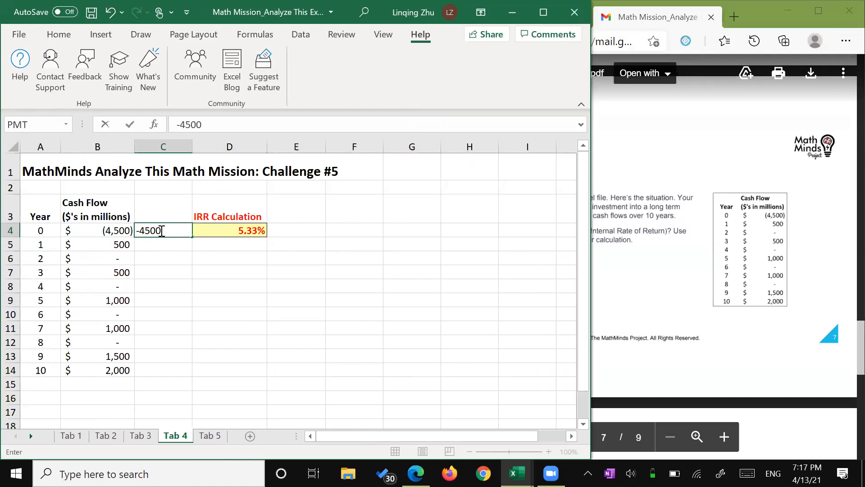
key("Return")
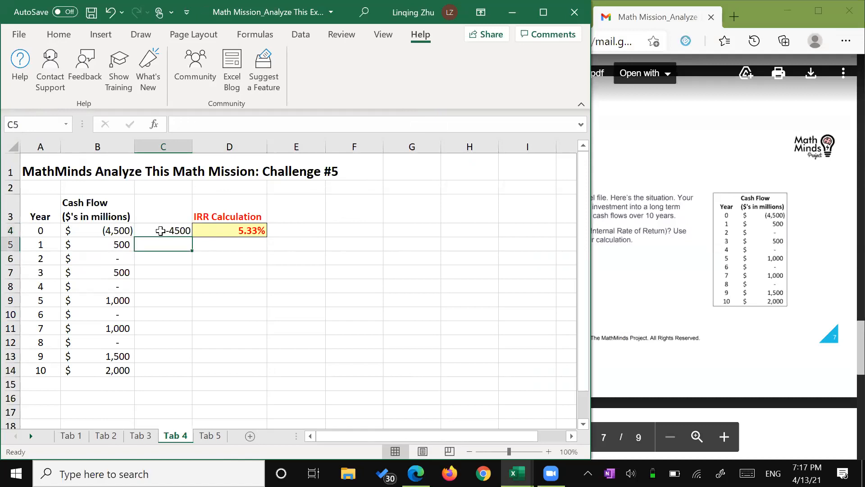
type("500")
key("Return")
type("500")
key("Return")
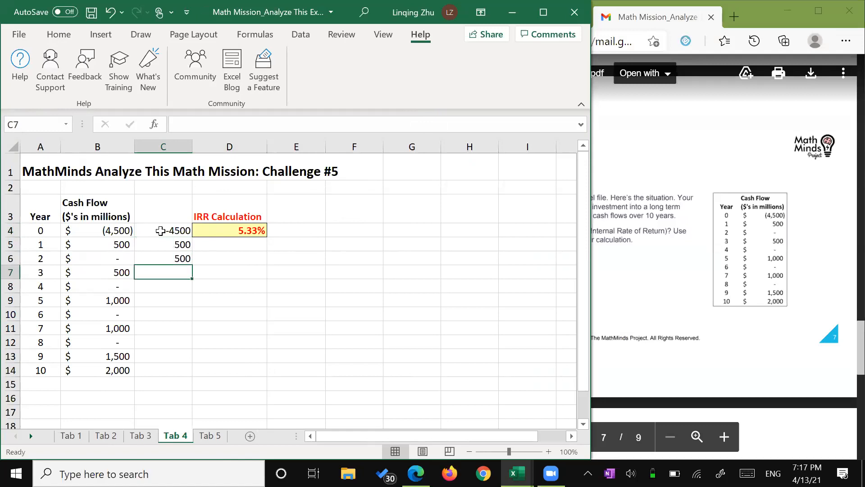
type("1000")
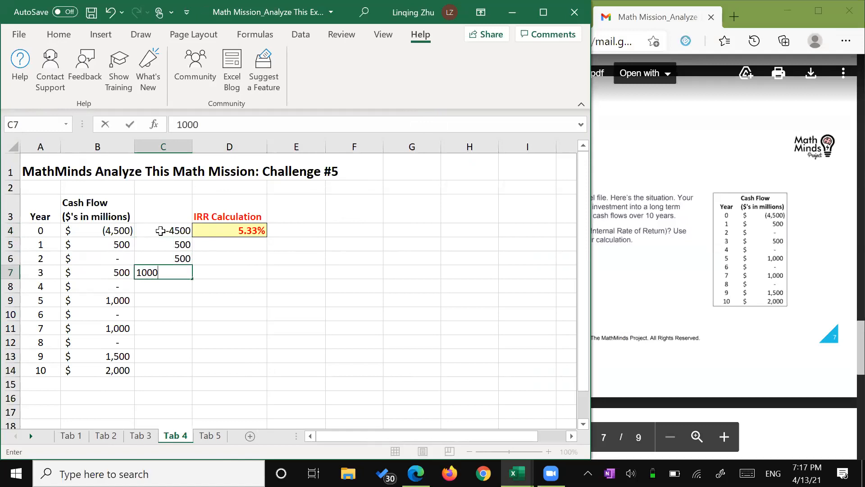
key("Return")
type("1000")
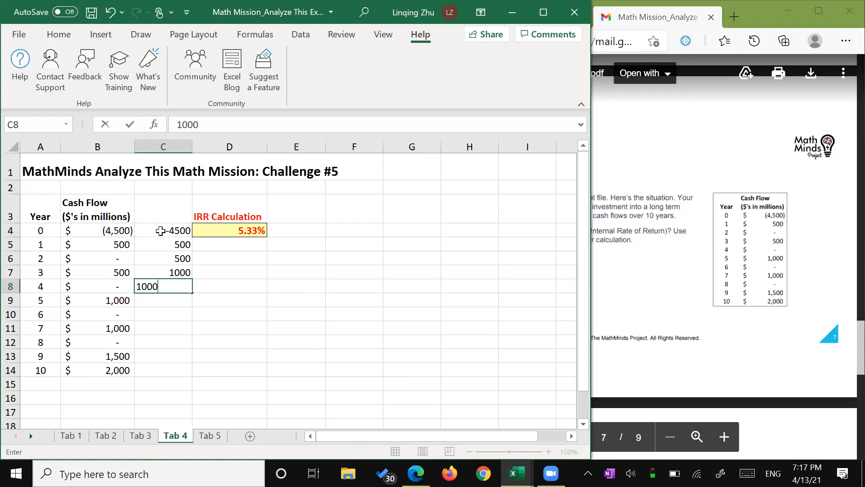
key("Return")
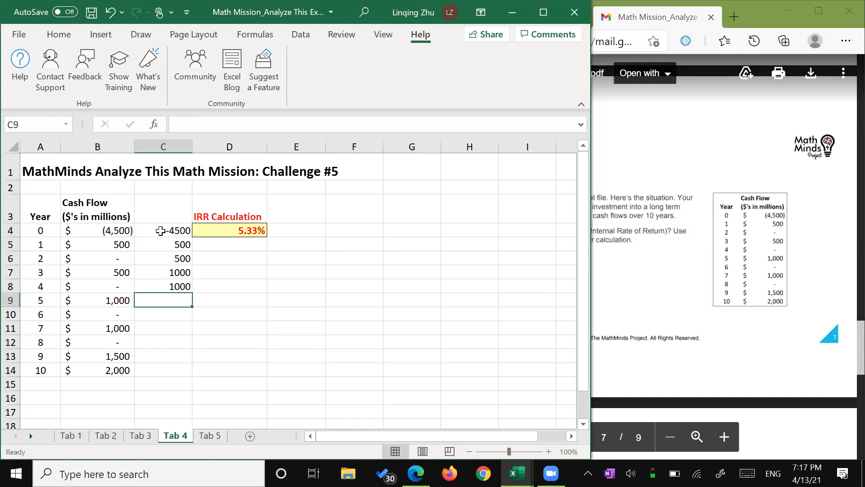
Complete the second cash-flow series with 1500 in cell C9 and 2000 in cell C10.
type("100")
key("BackSpace")
key("BackSpace")
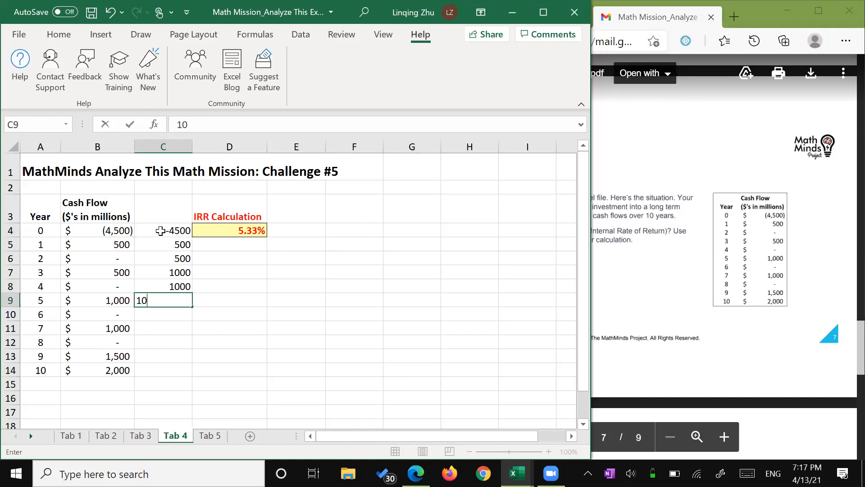
type("500")
key("Return")
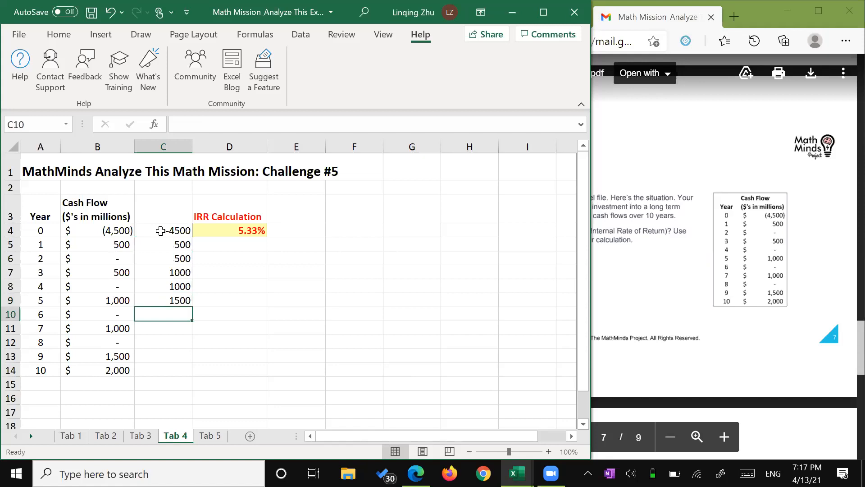
type("20")
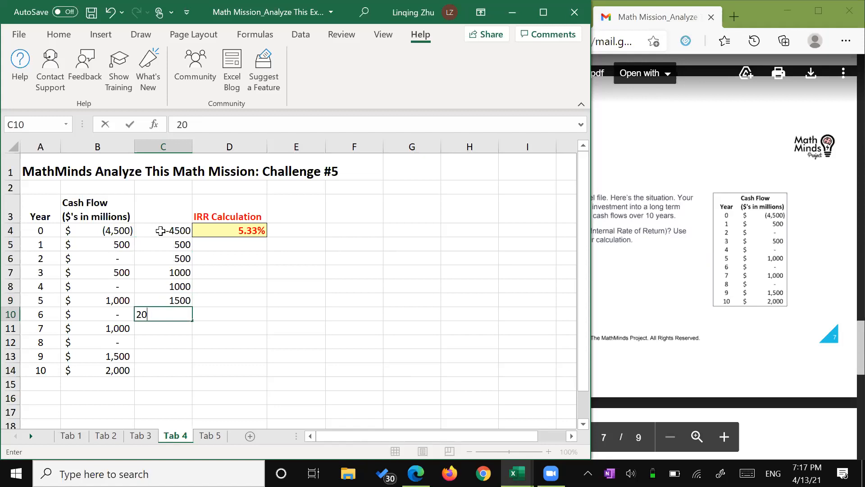
type("00")
key("Return")
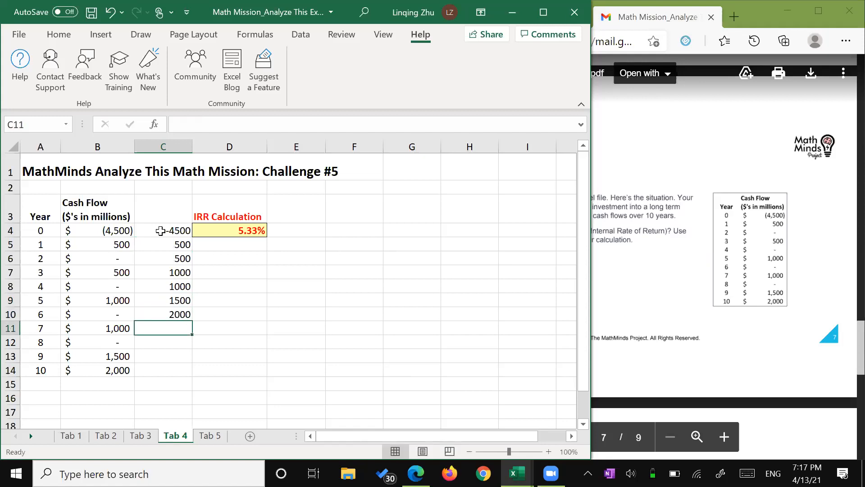
Enter =IRR(C4:C10,5) in cell D5 for the second cash-flow series and reselect the cell.
left_click(238, 250)
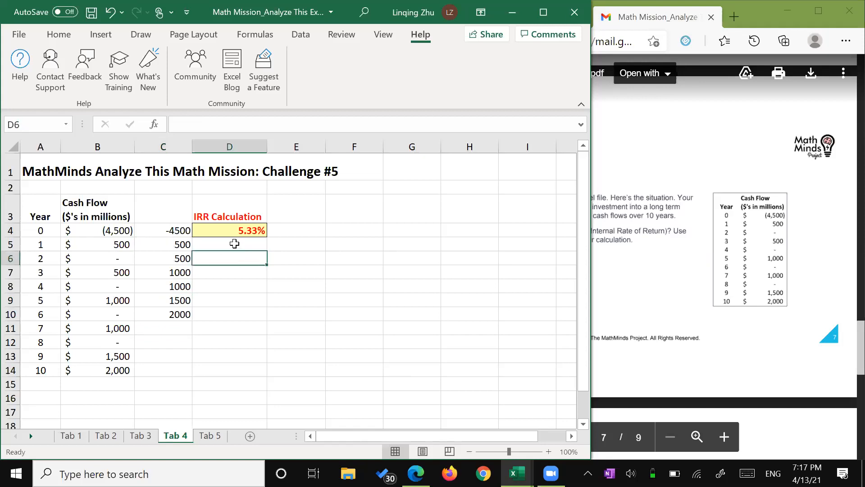
type("=IRR")
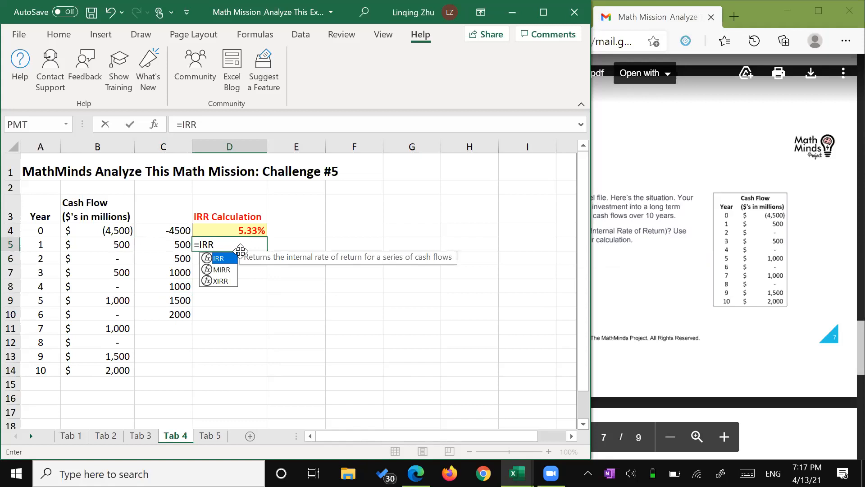
type("(")
left_click(174, 231)
left_click_drag(175, 248, 186, 315)
type(",5)")
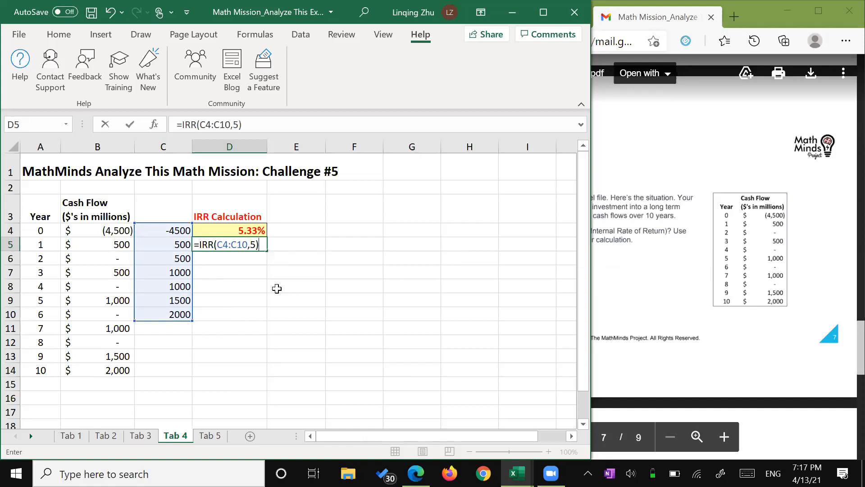
key("Return")
left_click(251, 244)
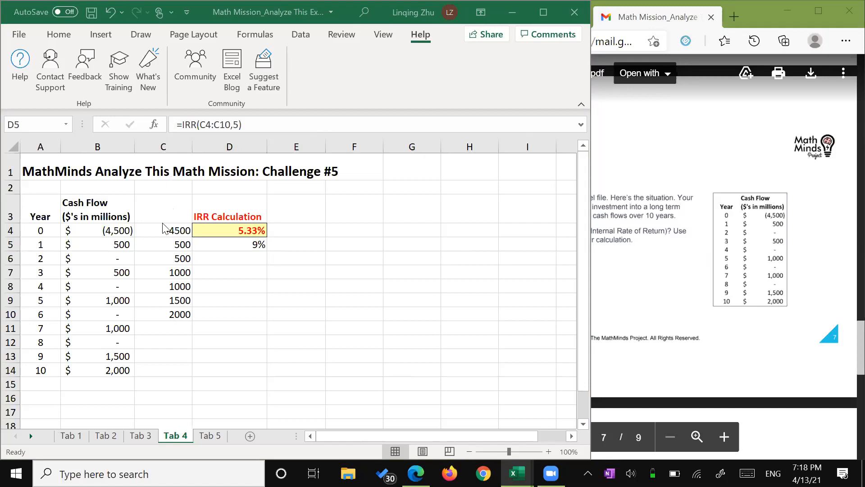
left_click(56, 230)
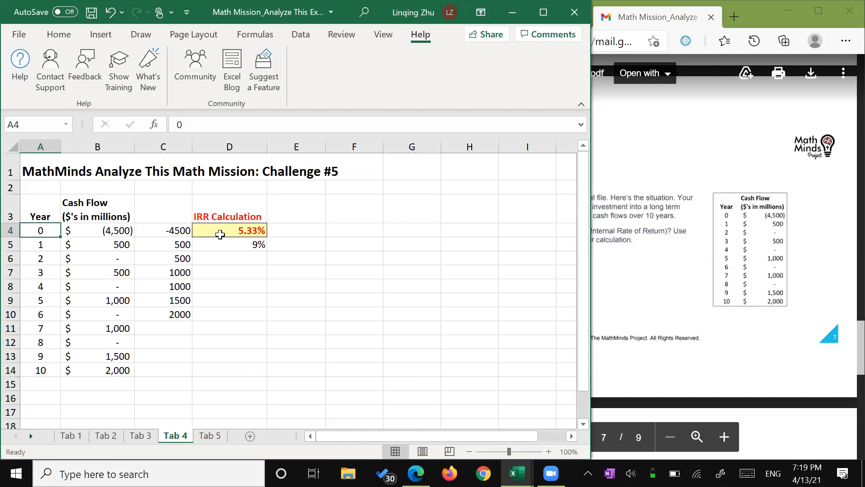
left_click(177, 230)
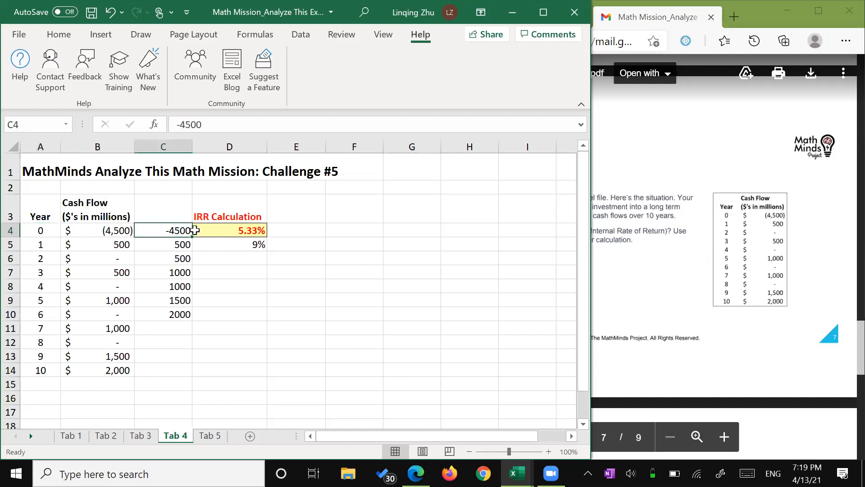
left_click(126, 233)
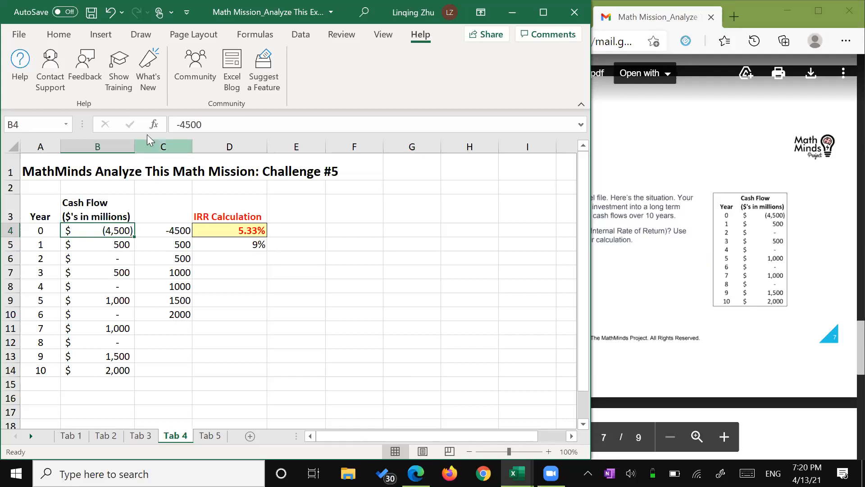
left_click(429, 26)
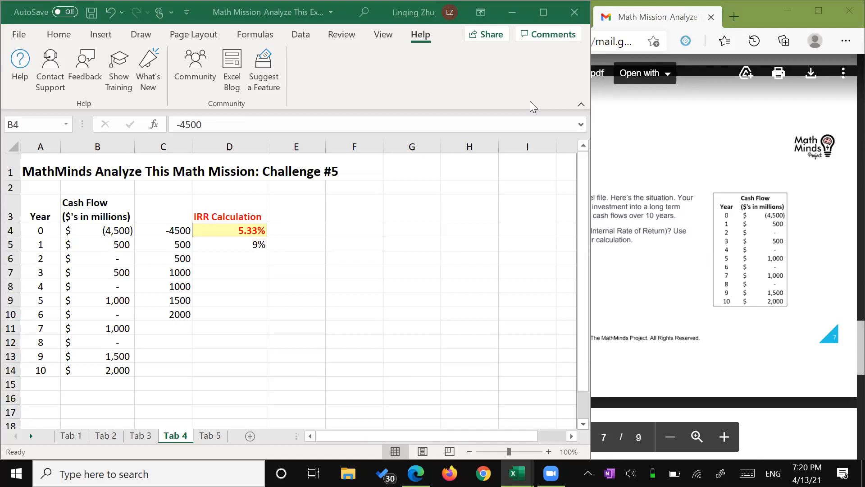
Go to page 8 of the mission PDF and read the Challenge #6 instructions.
left_click(798, 332)
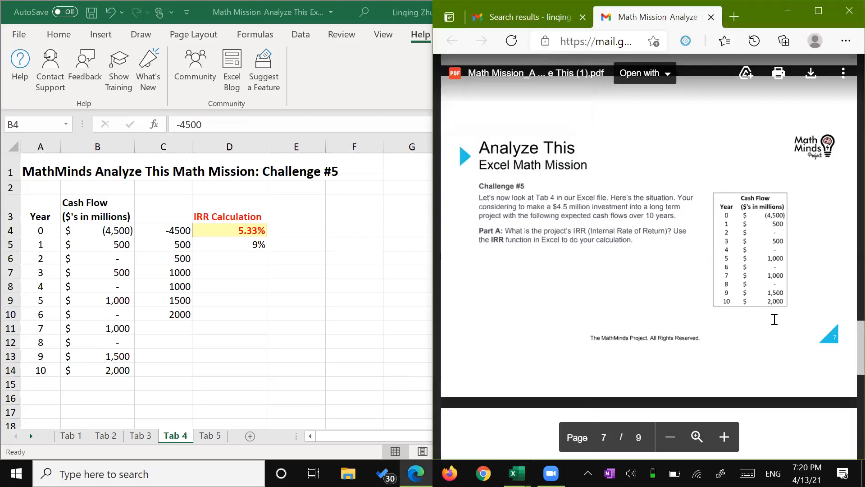
scroll(626, 266, "down", 1)
scroll(626, 267, "down", 5)
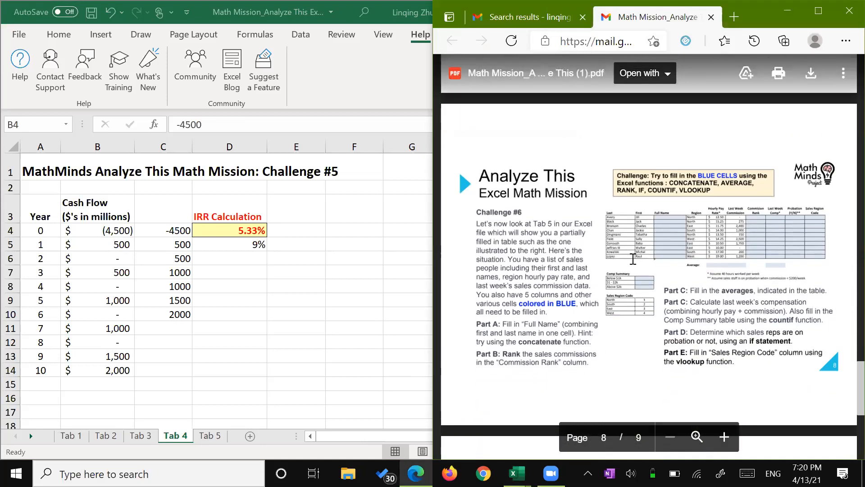
scroll(624, 253, "down", 1)
scroll(661, 234, "up", 1)
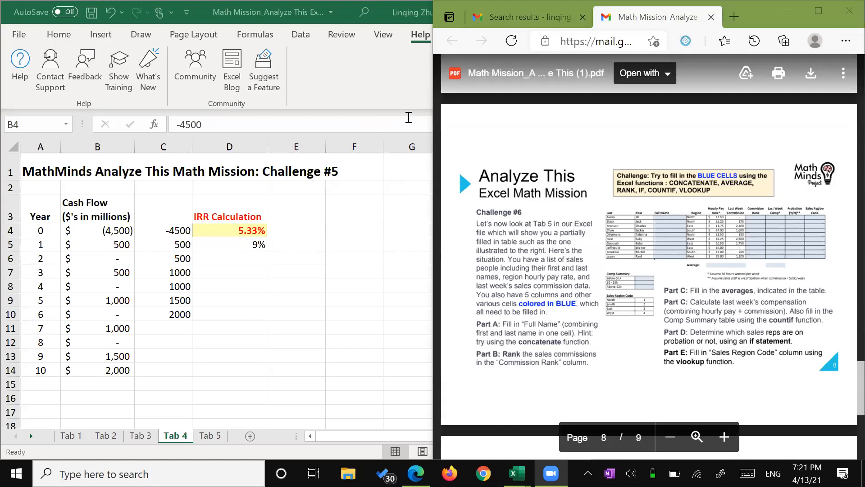
Open Tab 5 of the workbook, narrow its window beside the PDF, and set the sheet zoom to 70%.
left_click(211, 439)
left_click(210, 435)
scroll(260, 269, "up", 7)
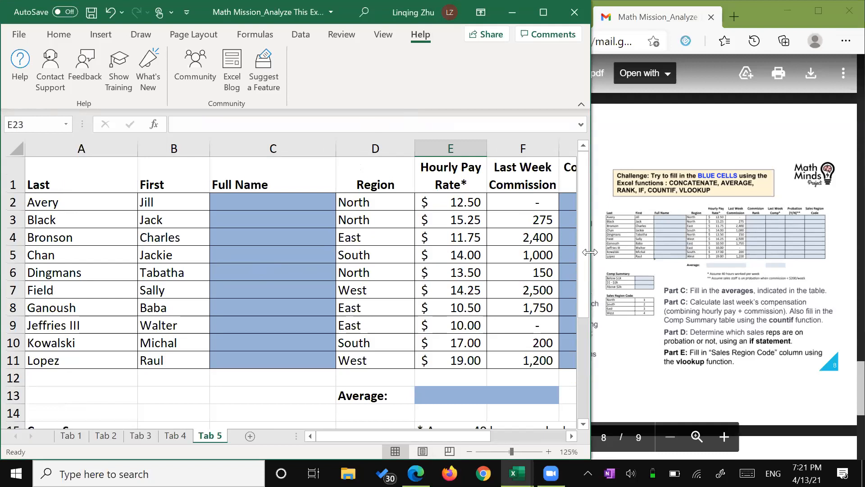
left_click_drag(590, 252, 487, 252)
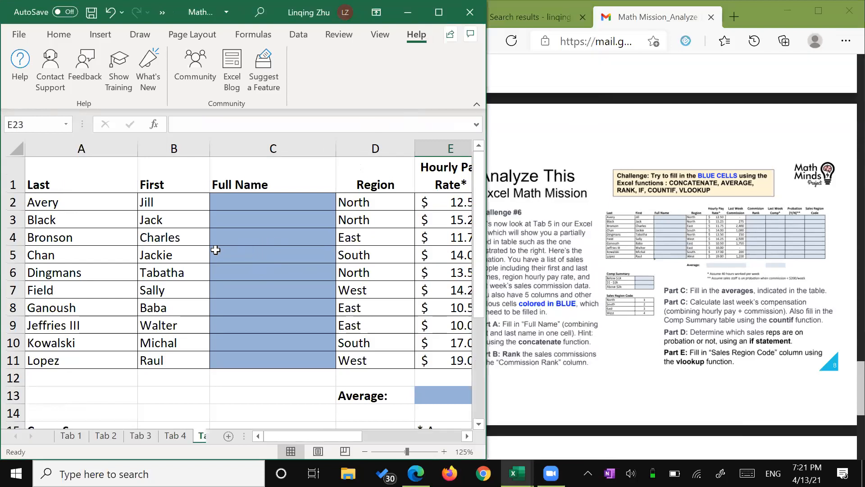
scroll(215, 251, "down", 4)
scroll(215, 251, "down", 4)
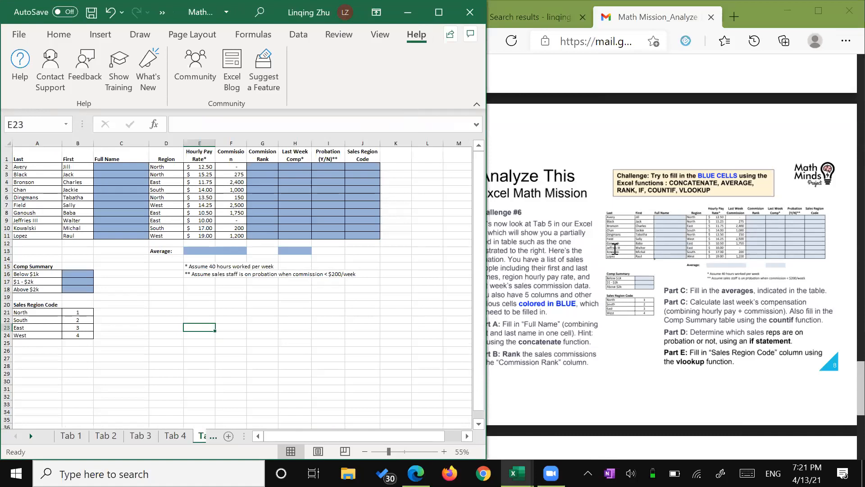
left_click(557, 249)
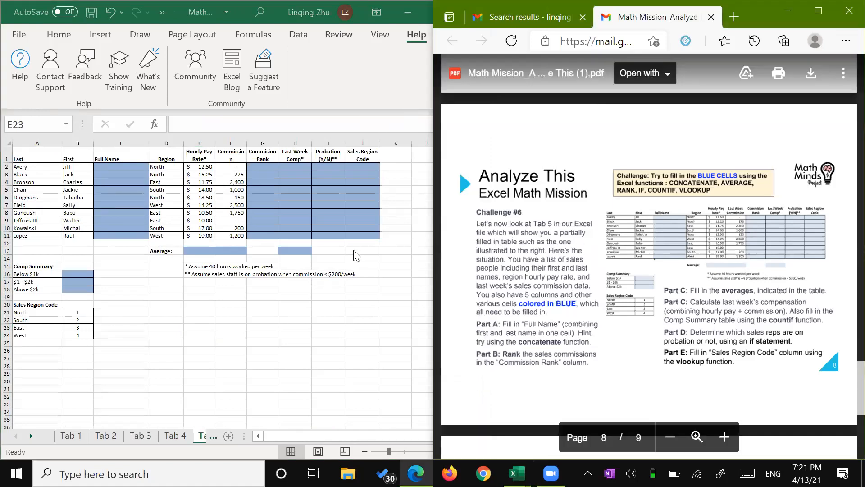
scroll(308, 279, "up", 2)
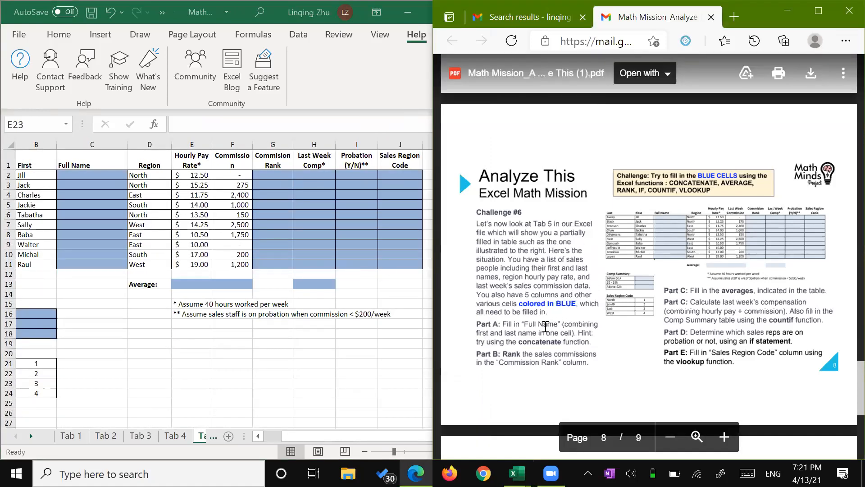
Enter =Concat as the start of the formula in the first Full Name cell, C2.
left_click(74, 175)
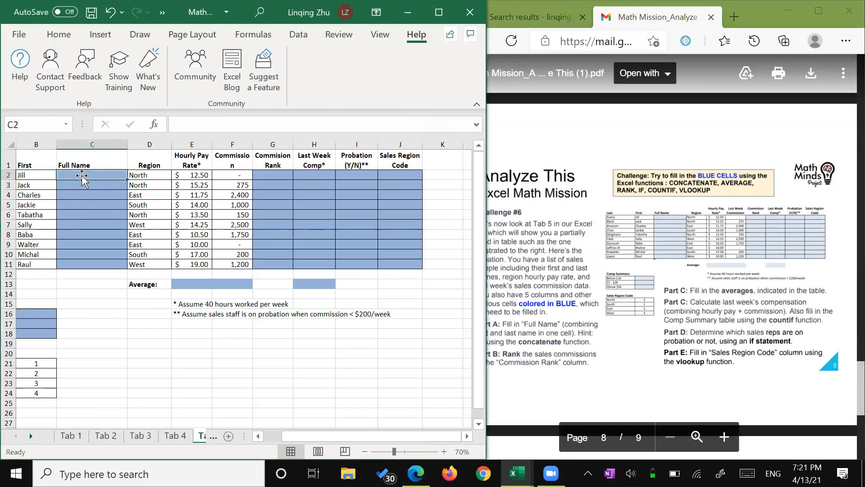
left_click_drag(300, 437, 271, 438)
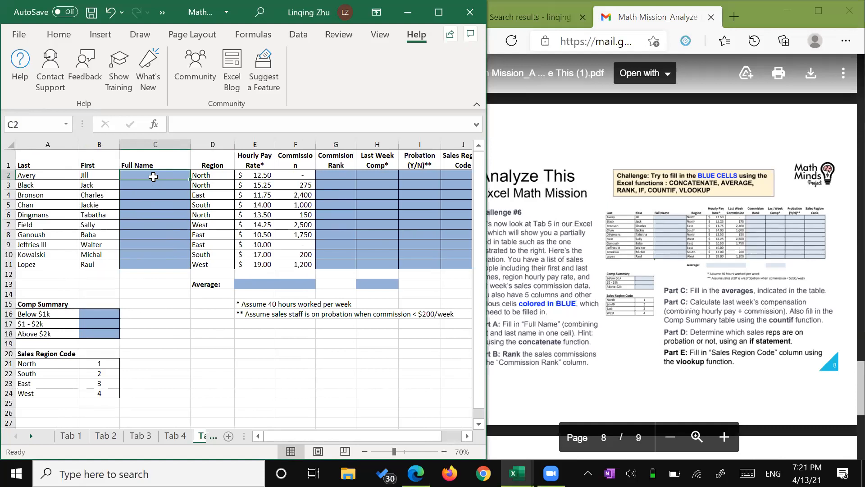
type("=")
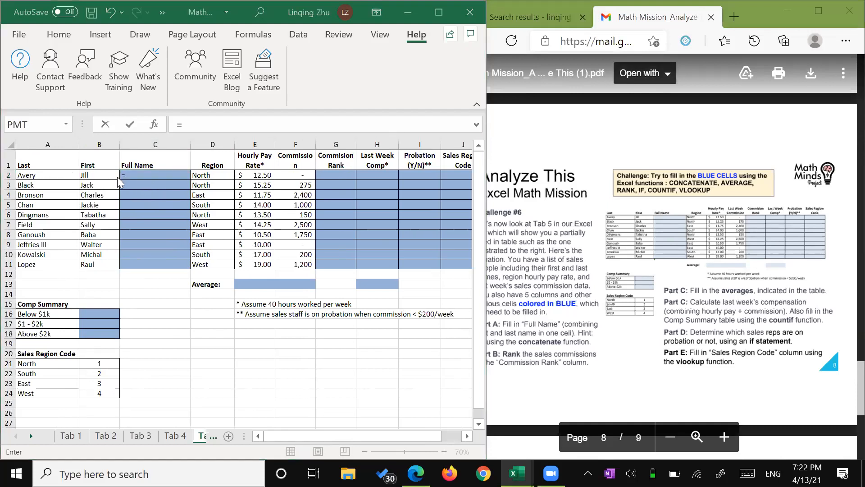
left_click(132, 174)
type("Ca")
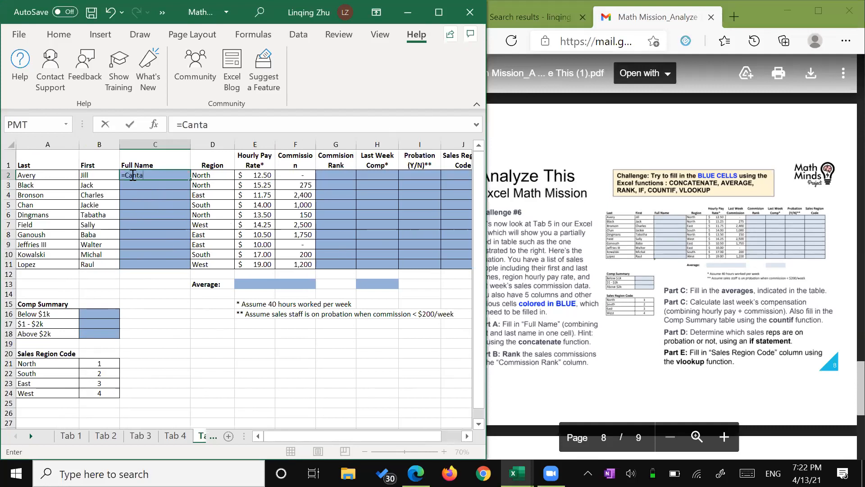
type("nt")
key("BackSpace")
key("BackSpace")
key("BackSpace")
type("on")
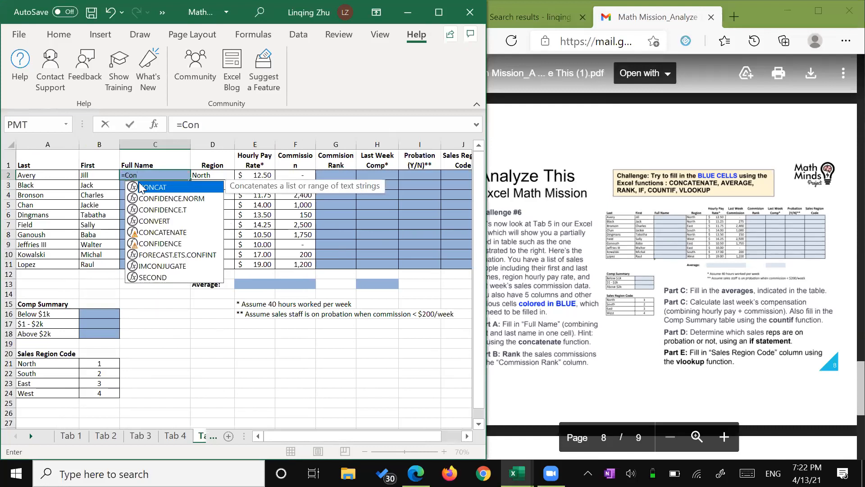
type("cat")
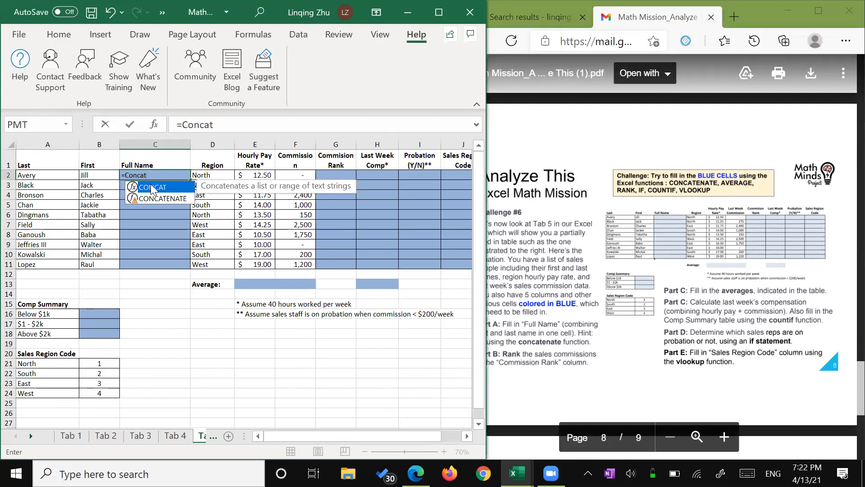
left_click(158, 198)
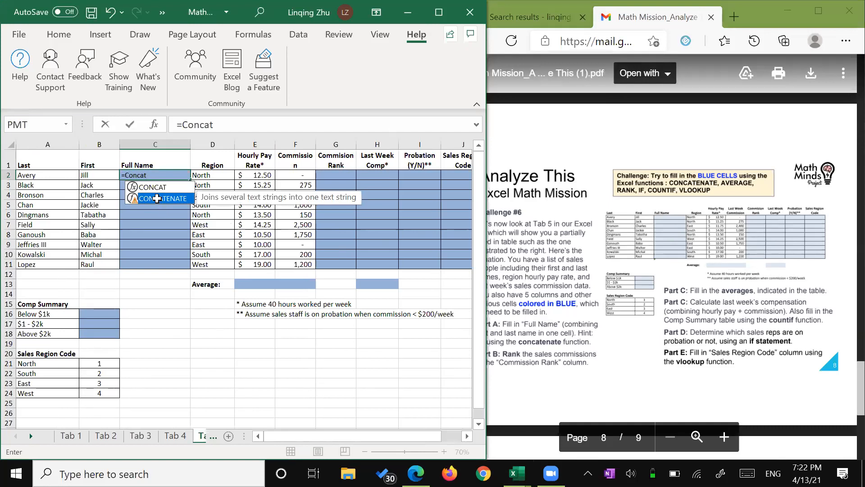
left_click(173, 176)
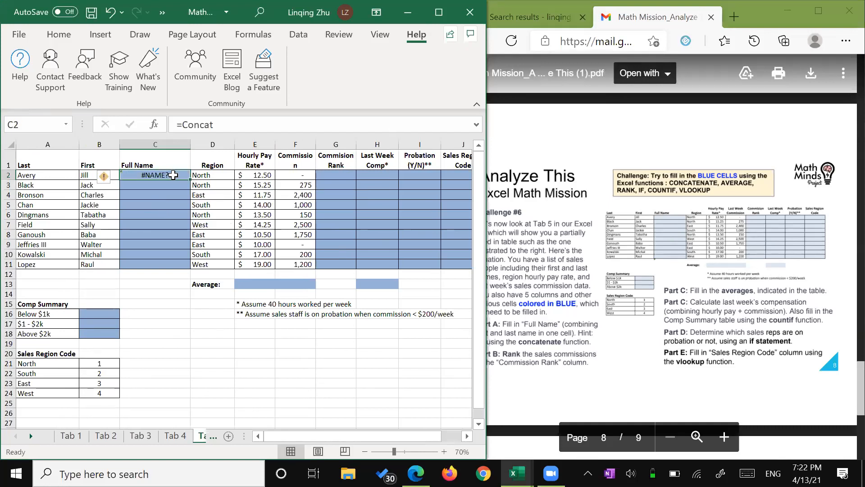
Reopen the formula in cell C2 and extend the function name to =Concatenate(.
left_click(218, 128)
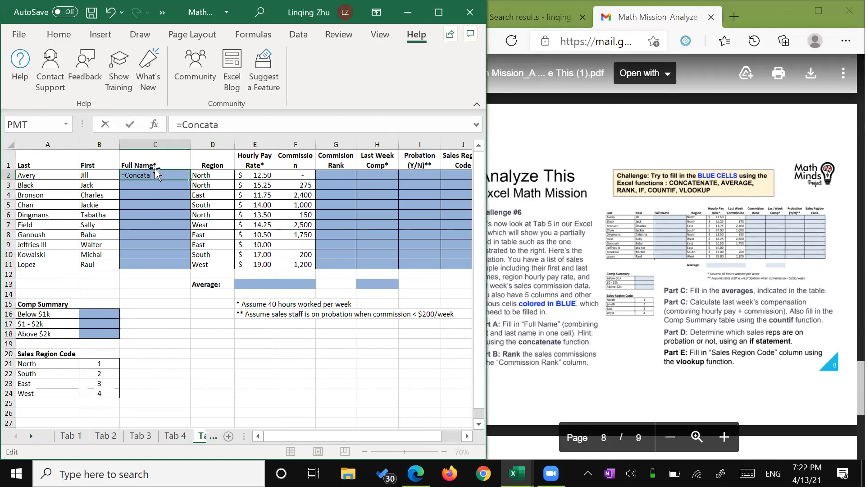
key("BackSpace")
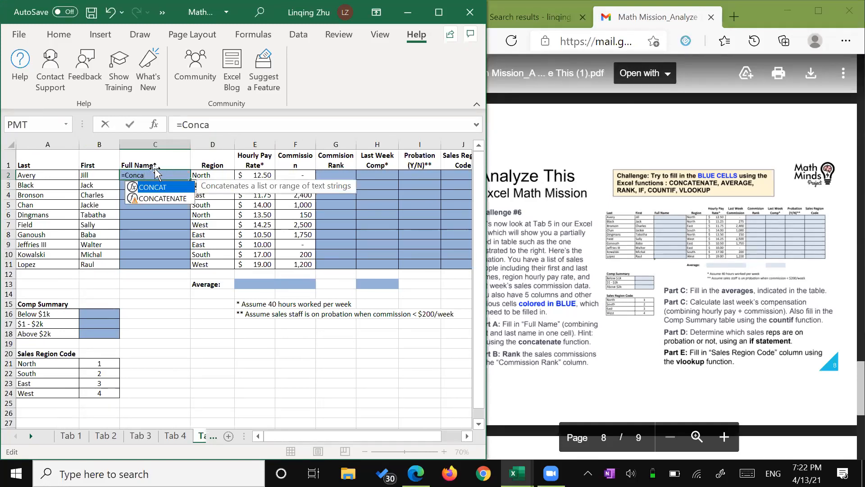
type("tenate")
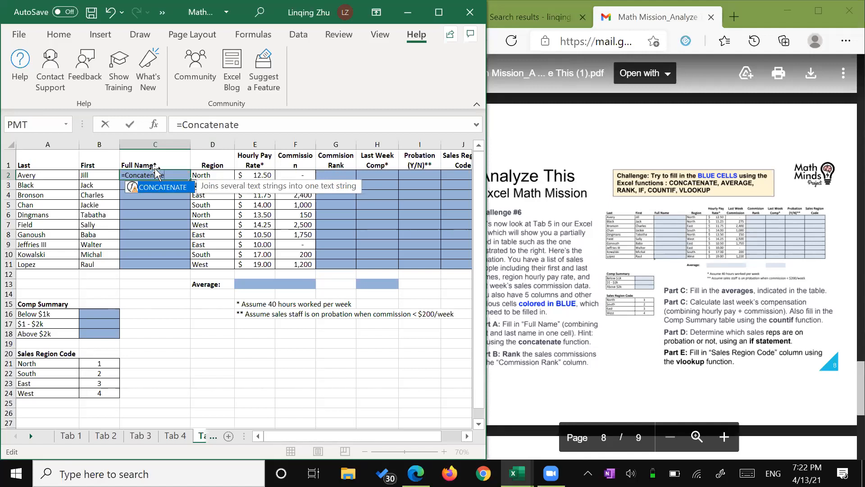
type("(")
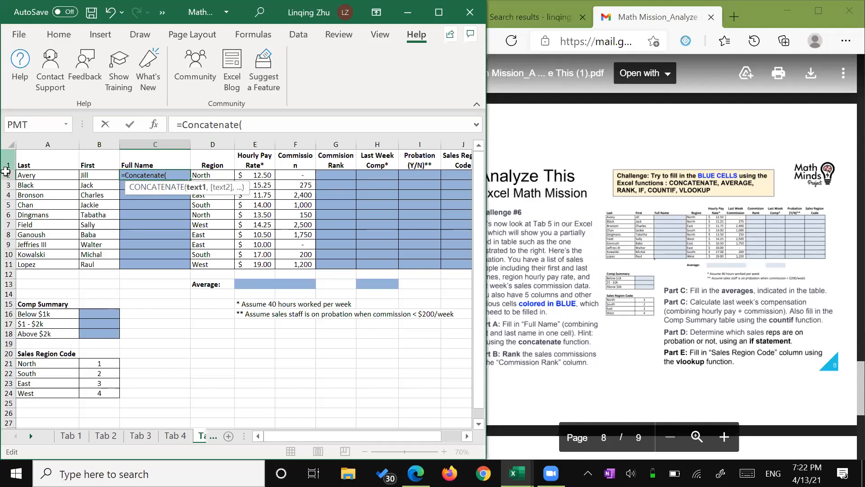
left_click(40, 175)
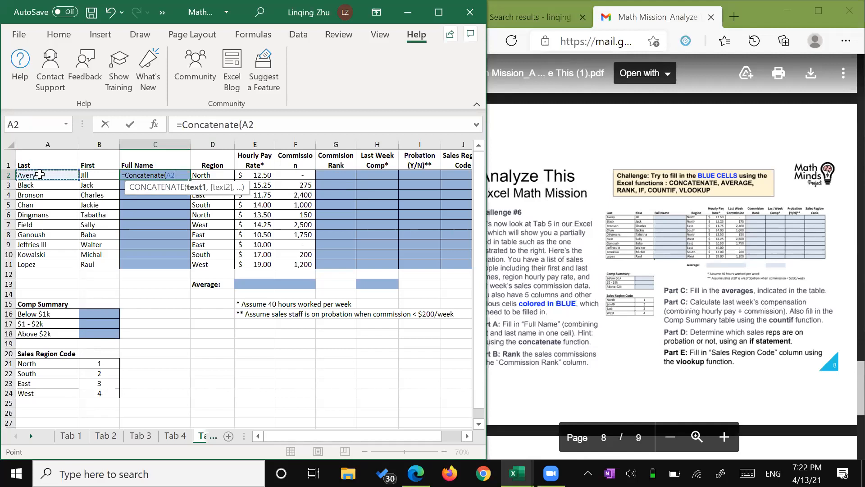
type(",")
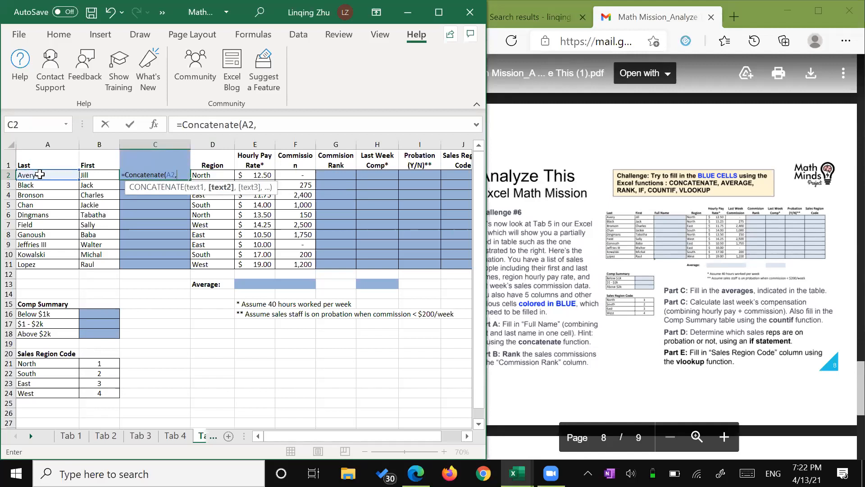
left_click(105, 176)
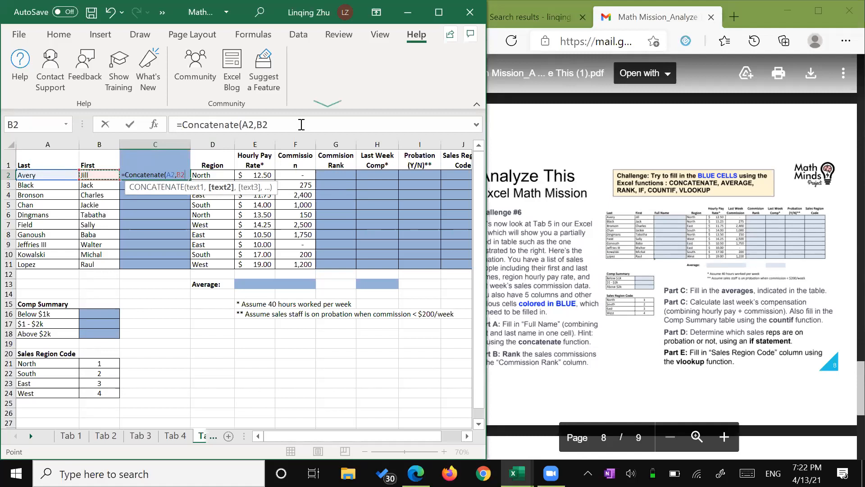
left_click(183, 174)
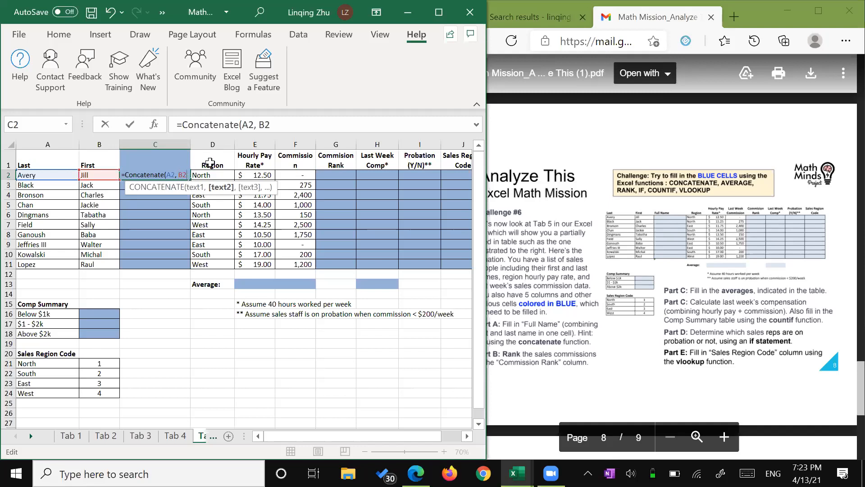
key("BackSpace")
key("BackSpace")
key("BackSpace")
key("BackSpace")
key("BackSpace")
key("BackSpace")
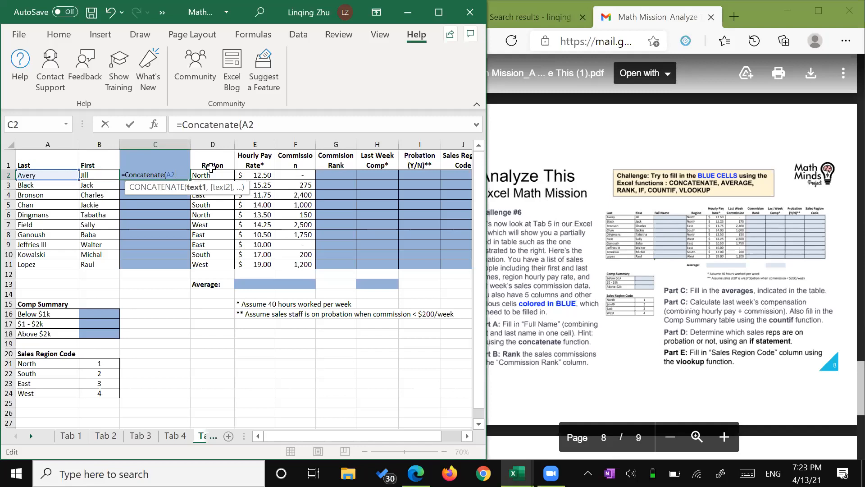
Complete the C2 formula as =CONCATENATE(B2," ",A2) to join first and last name with a space.
left_click(103, 176)
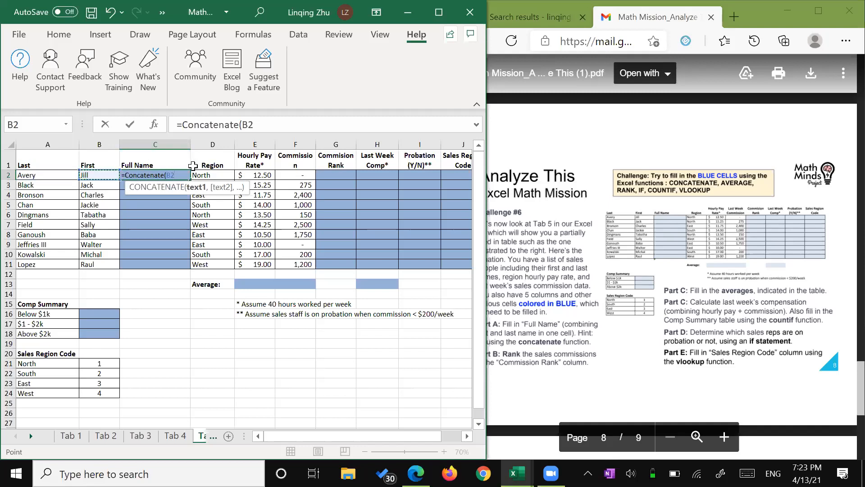
type(",")
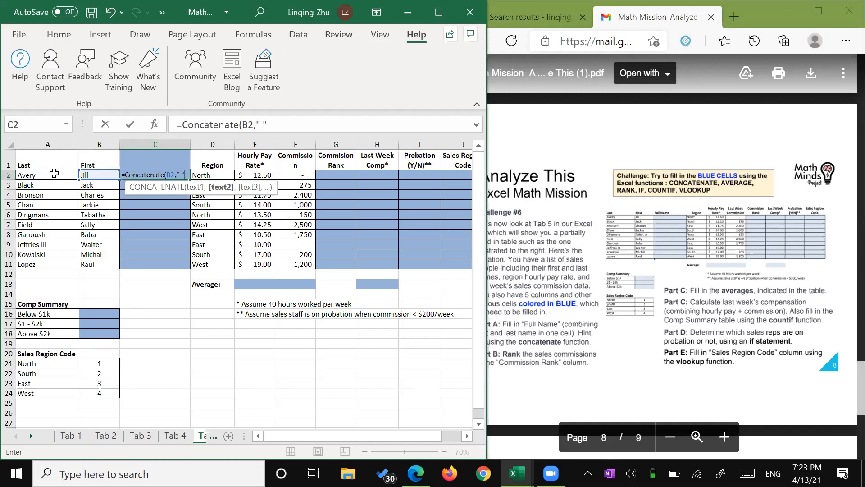
type(",")
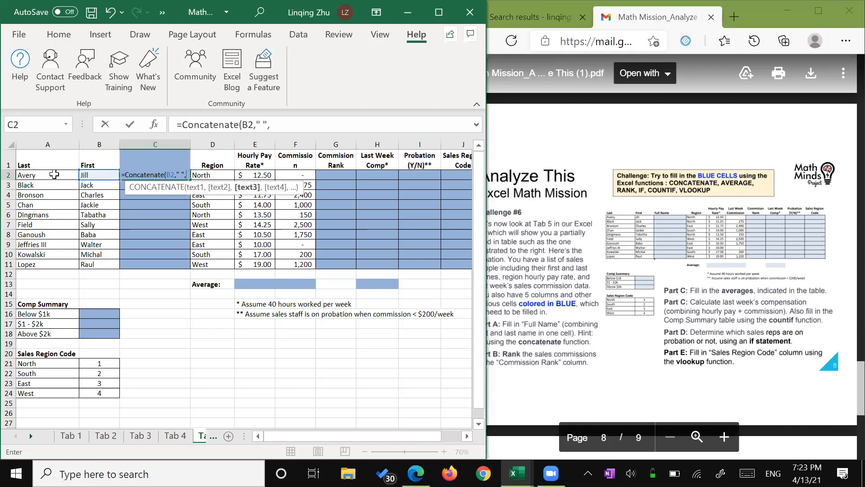
left_click(54, 174)
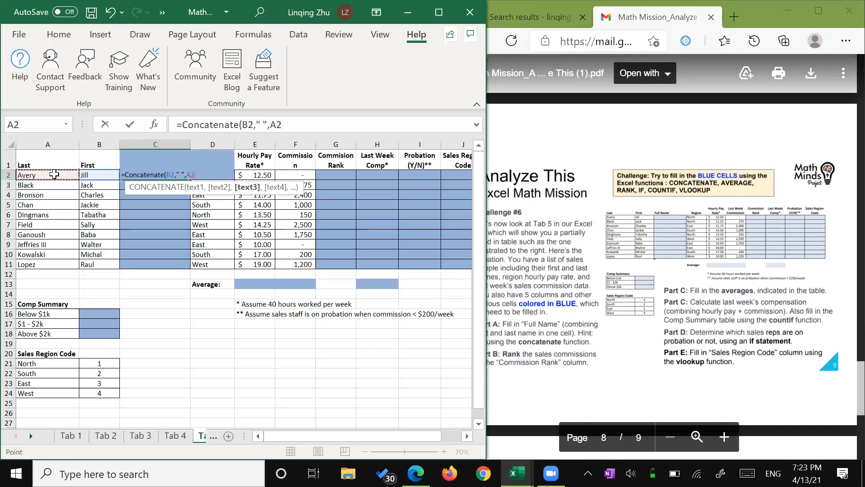
key("Return")
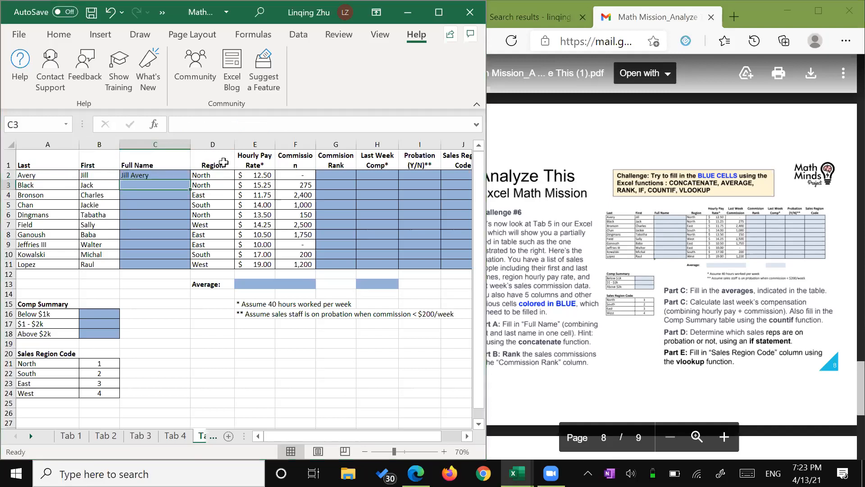
Copy the full-name formula from cell C2 down through C11.
key("alt+Tab")
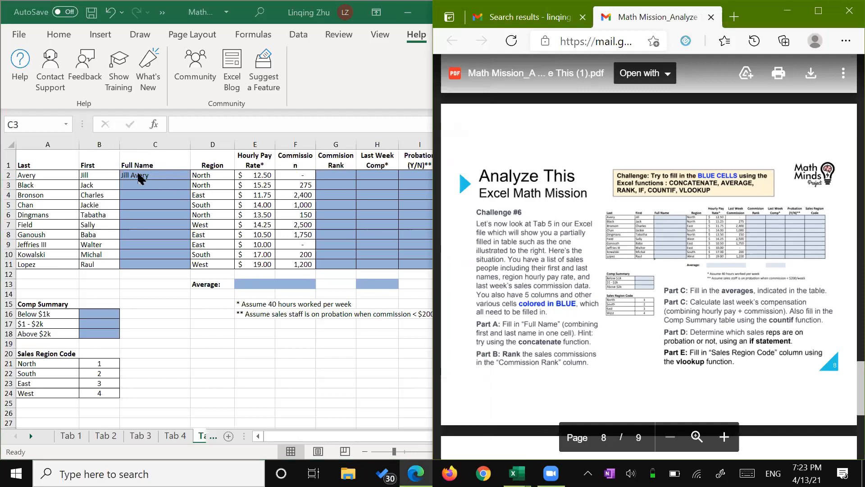
key("alt+Tab")
left_click(178, 176)
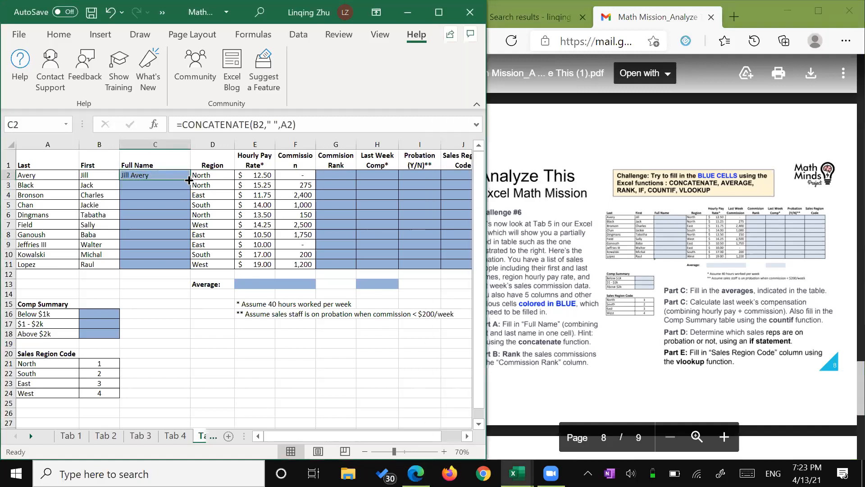
left_click(189, 180)
double_click(169, 175)
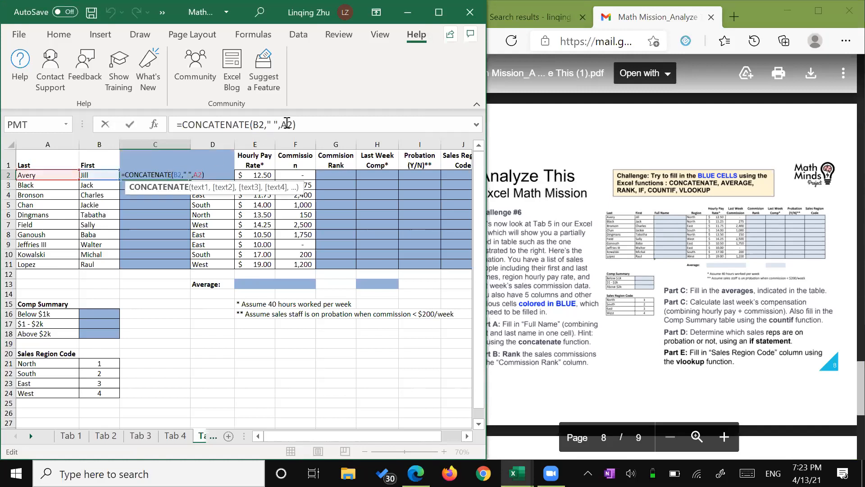
left_click(152, 195)
left_click(156, 175)
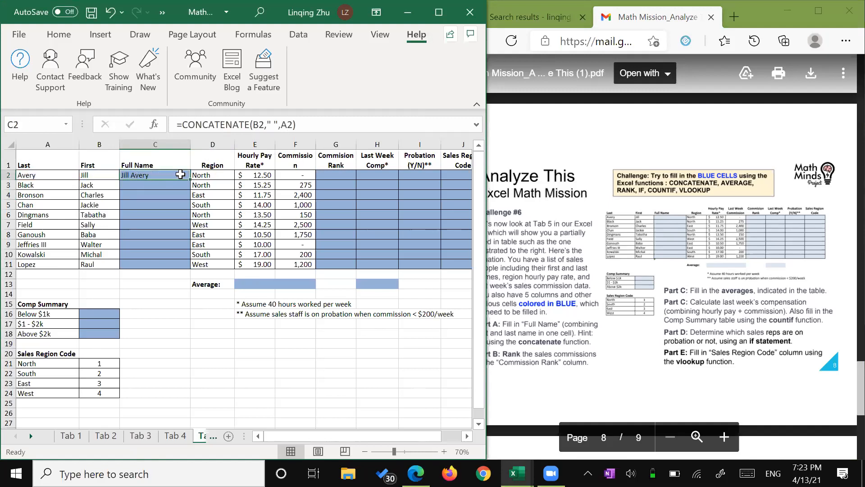
left_click_drag(190, 179, 187, 270)
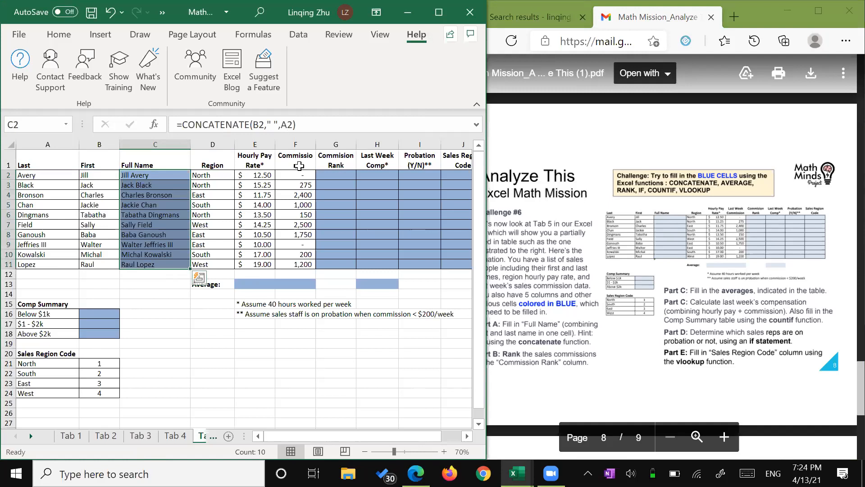
Switch to the mission PDF and highlight the Part B instruction about ranking the sales commissions.
left_click(576, 207)
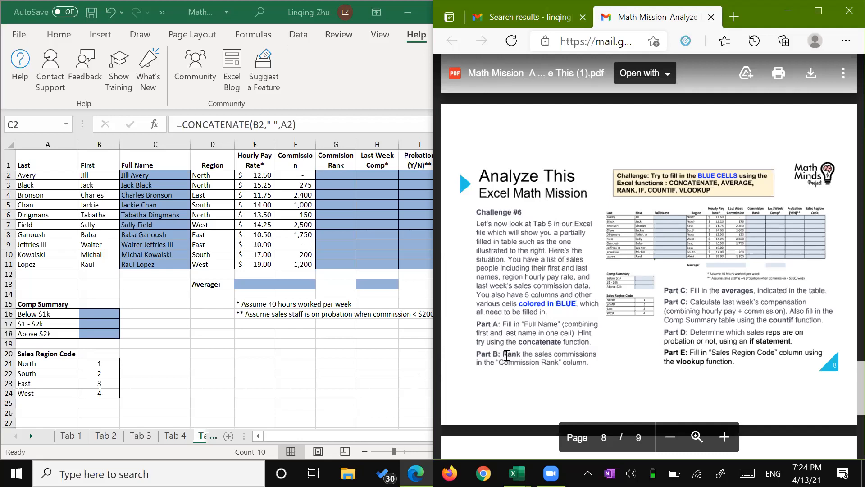
left_click_drag(503, 356, 582, 363)
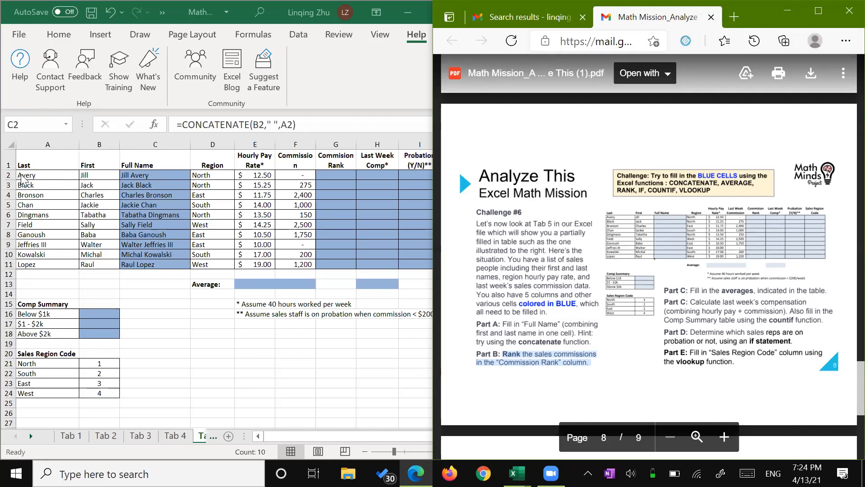
Switch back to Excel, select the sales table range A1:J11, and maximize the workbook window.
left_click(25, 163)
left_click_drag(25, 164, 454, 264)
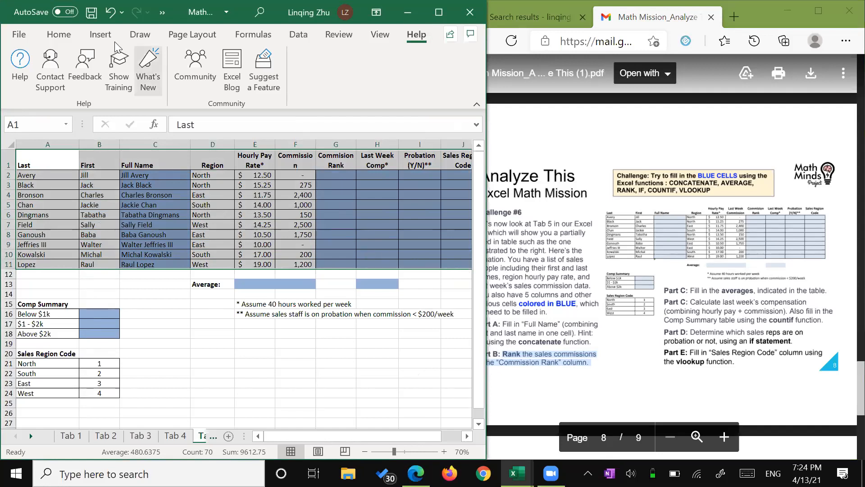
left_click(105, 36)
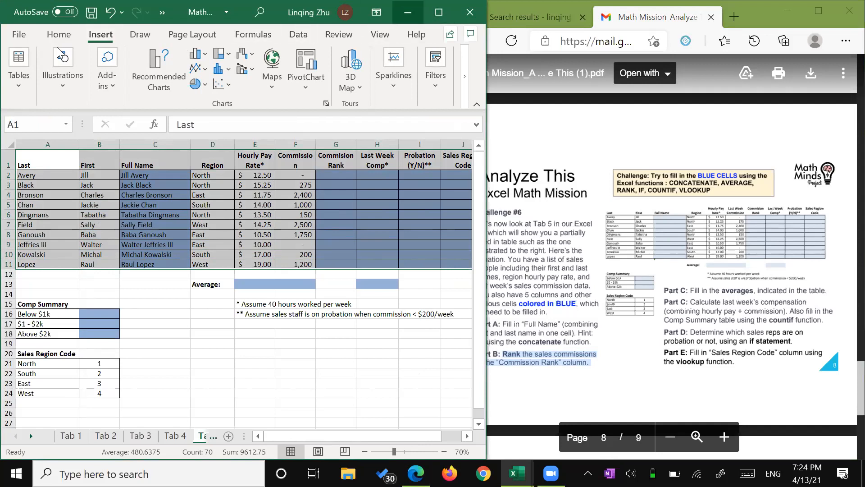
left_click(23, 59)
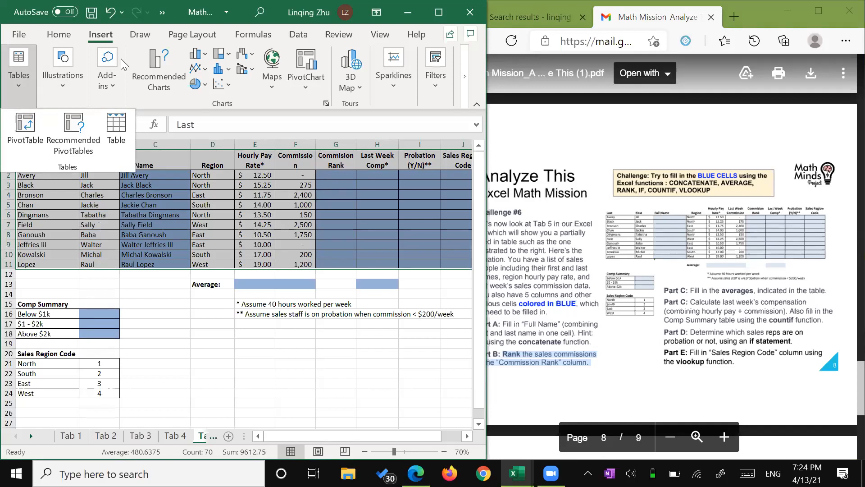
left_click(439, 12)
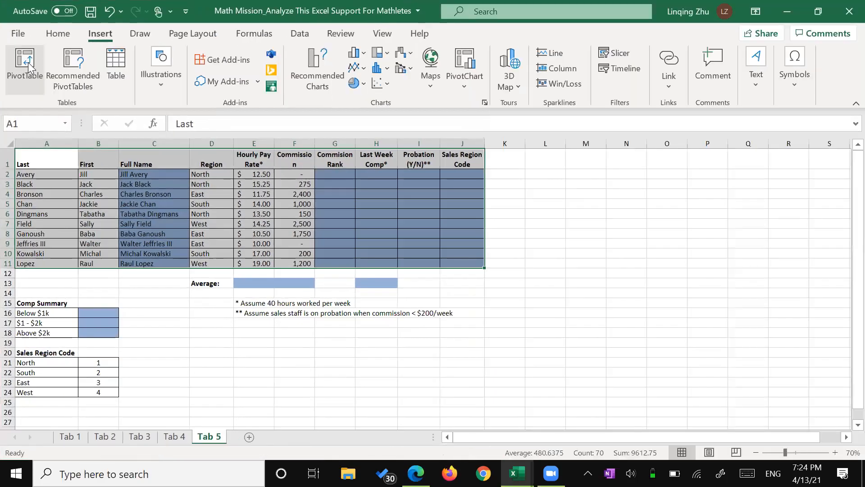
Convert the sales data range A1:J11 into an Excel table that uses the first row as headers.
left_click(28, 62)
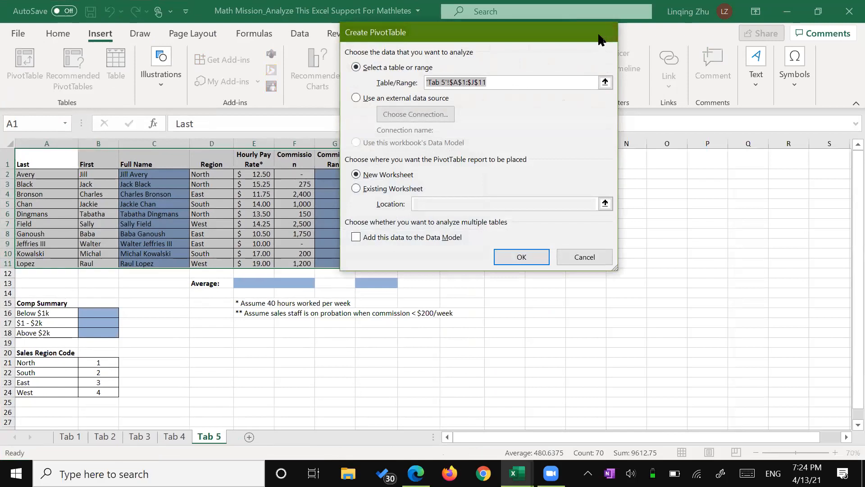
left_click(601, 34)
left_click(118, 62)
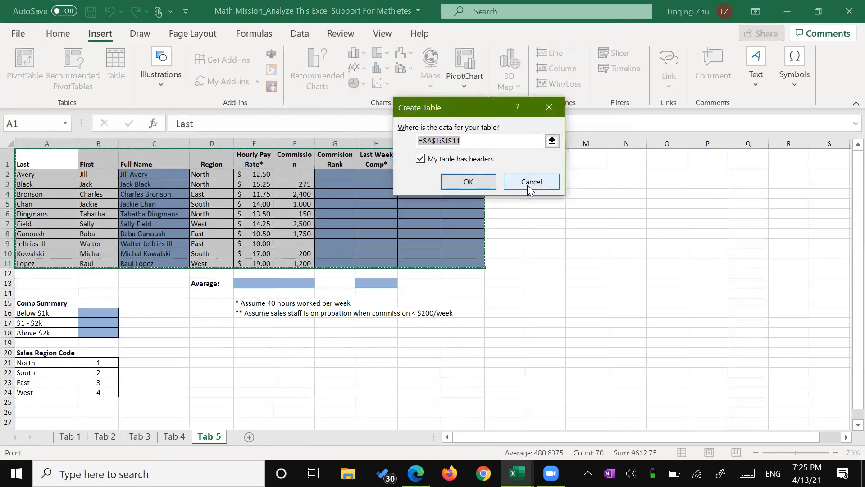
left_click(420, 159)
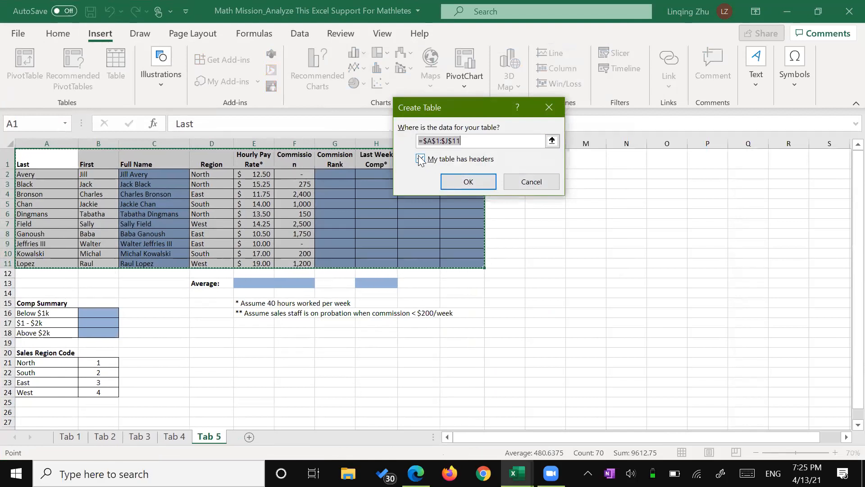
left_click(467, 181)
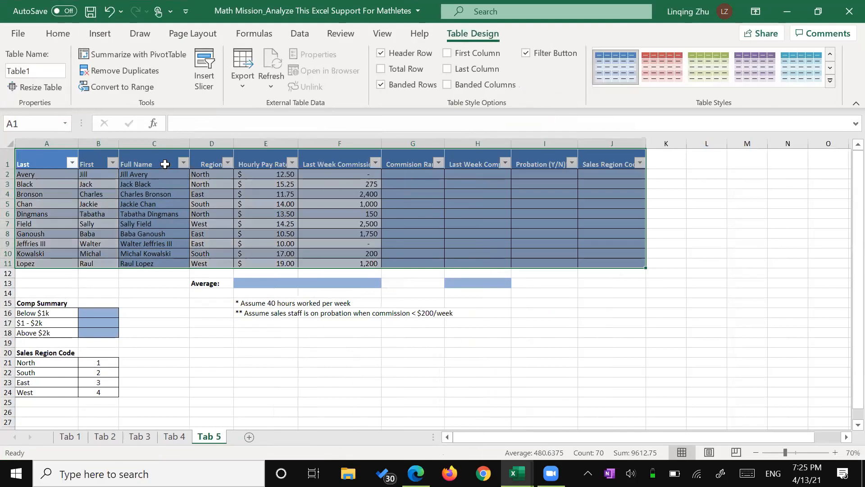
Look at the sort and filter options of the table's Region column.
left_click(205, 163)
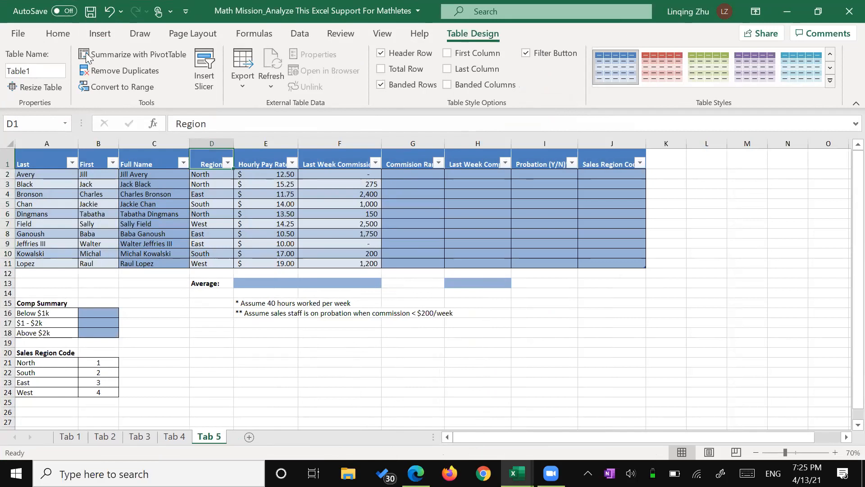
left_click(100, 34)
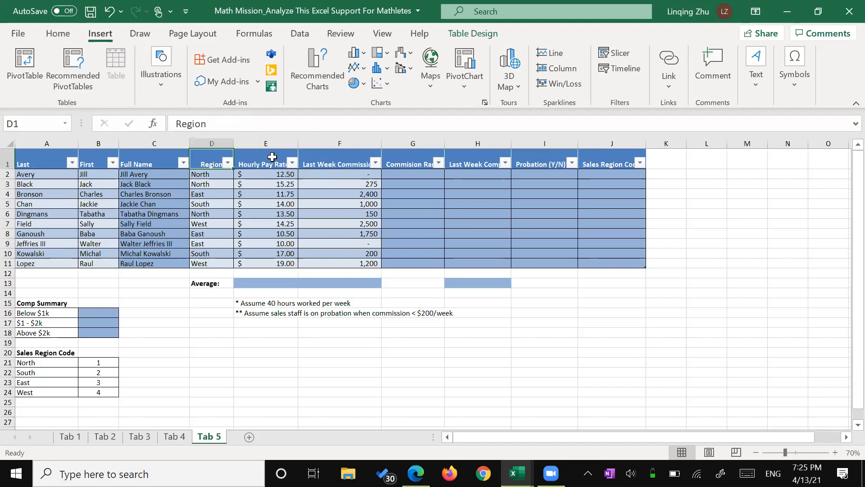
left_click(228, 164)
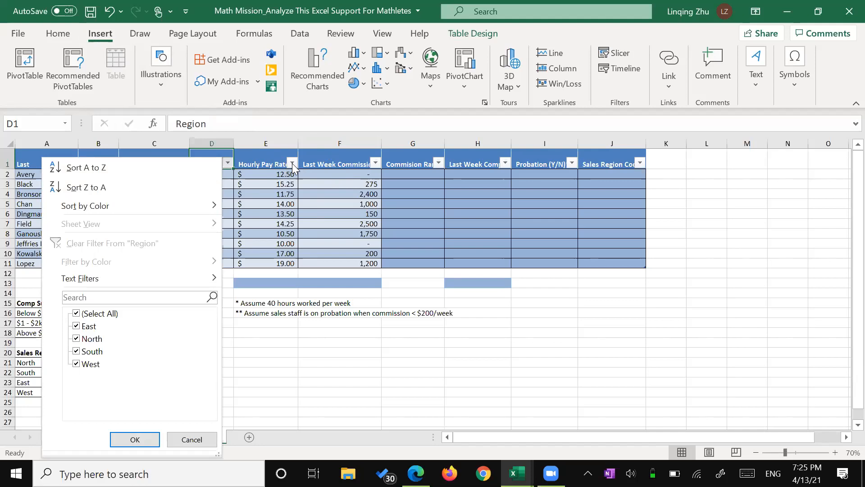
left_click(293, 163)
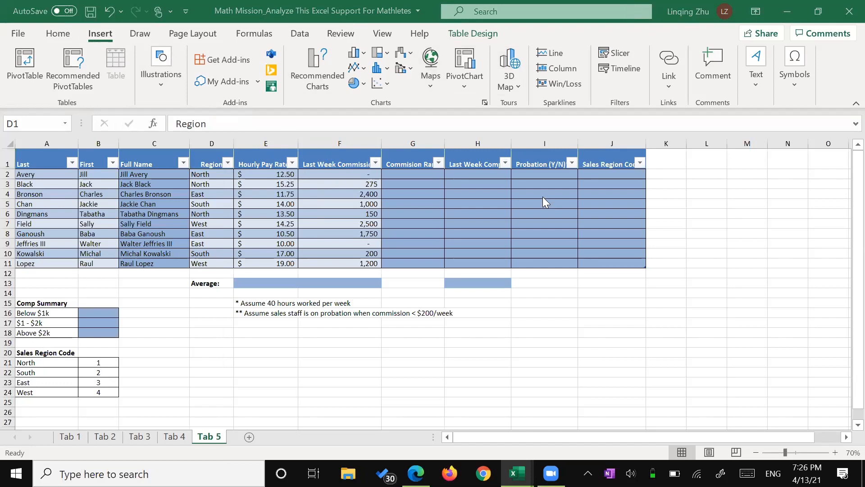
Widen the separator between first and last name in the C2 CONCATENATE formula to several spaces.
left_click(165, 183)
left_click(162, 175)
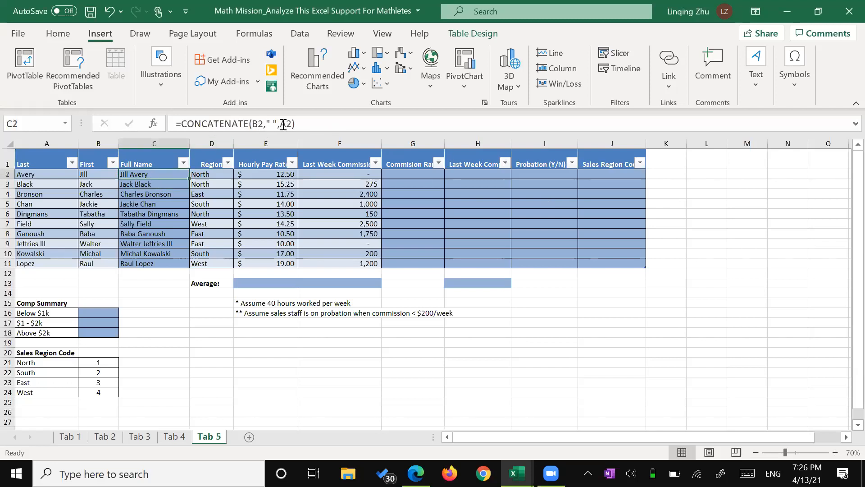
left_click_drag(296, 124, 182, 123)
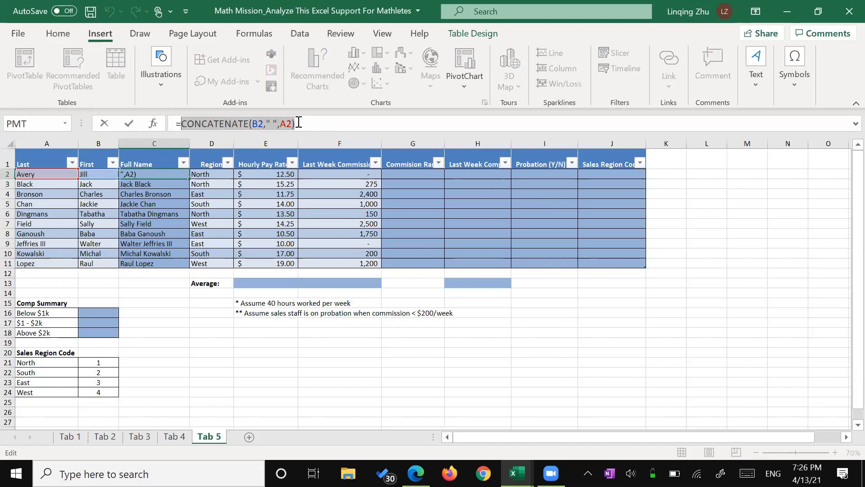
left_click(277, 122)
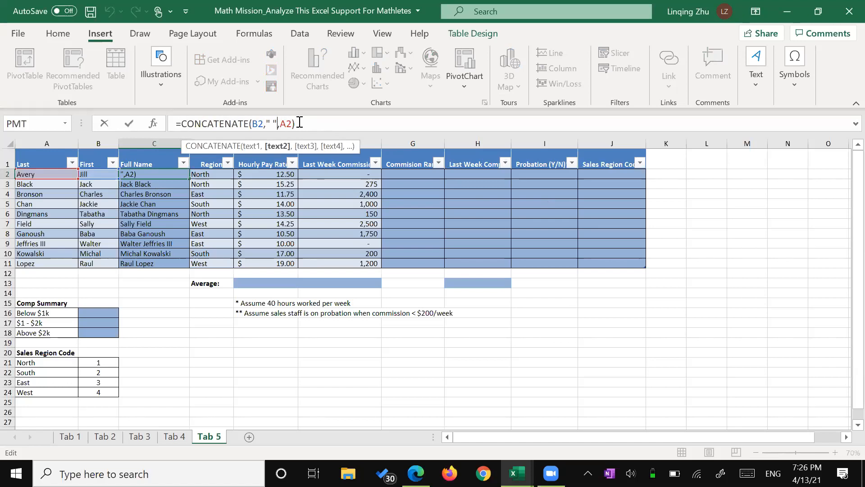
key("Delete")
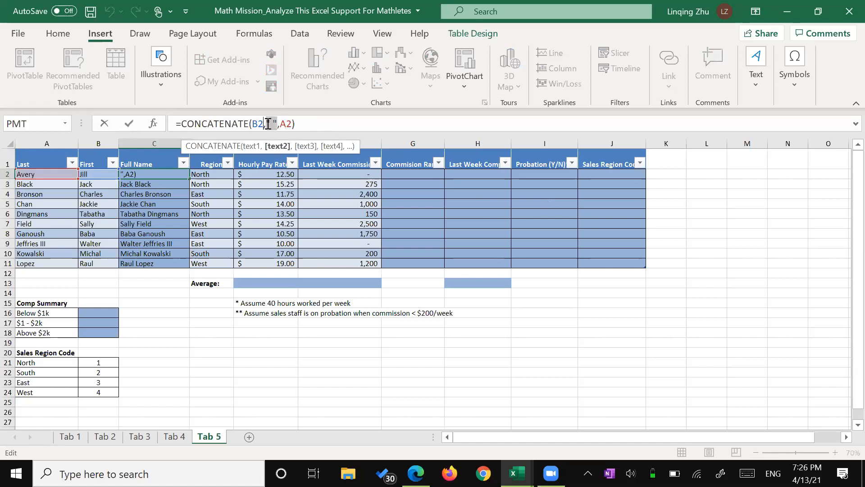
left_click(308, 124)
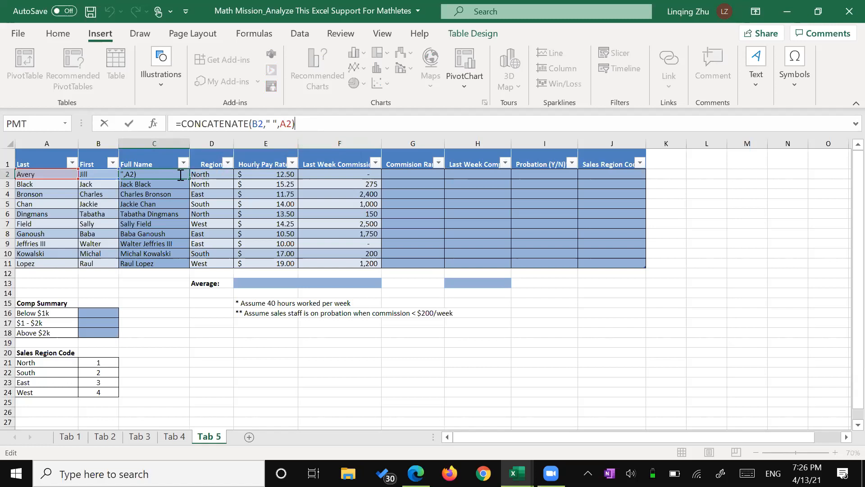
left_click(272, 124)
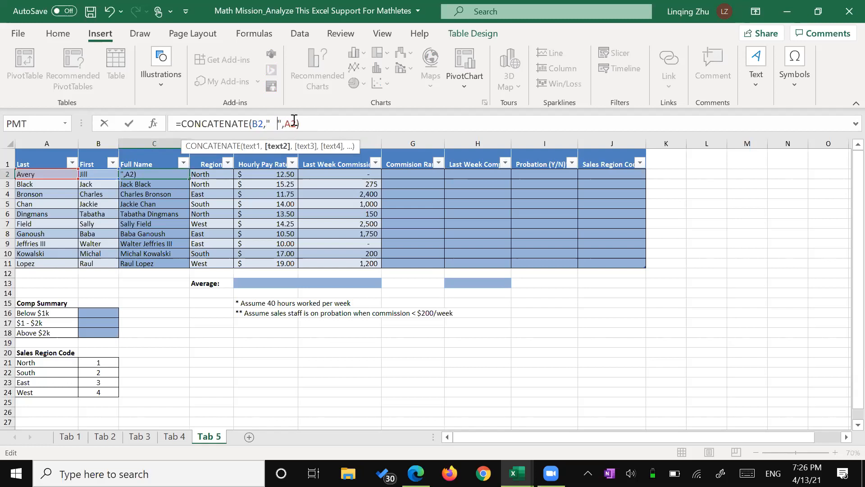
left_click(311, 124)
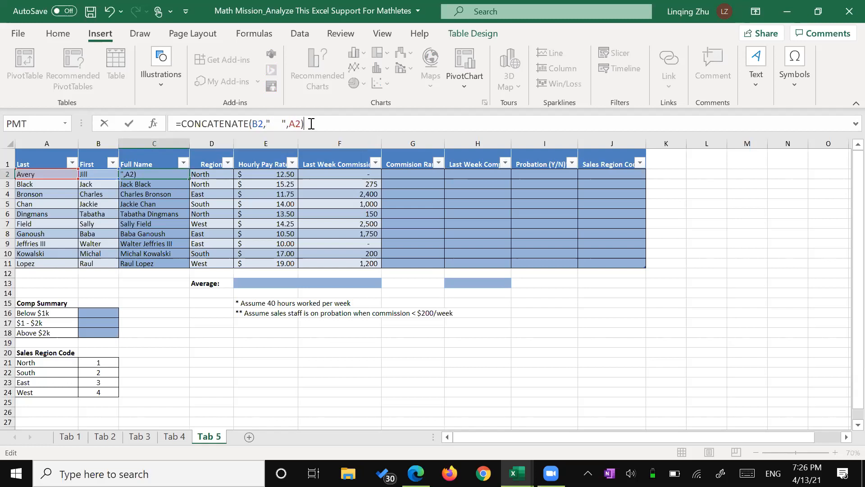
key("Return")
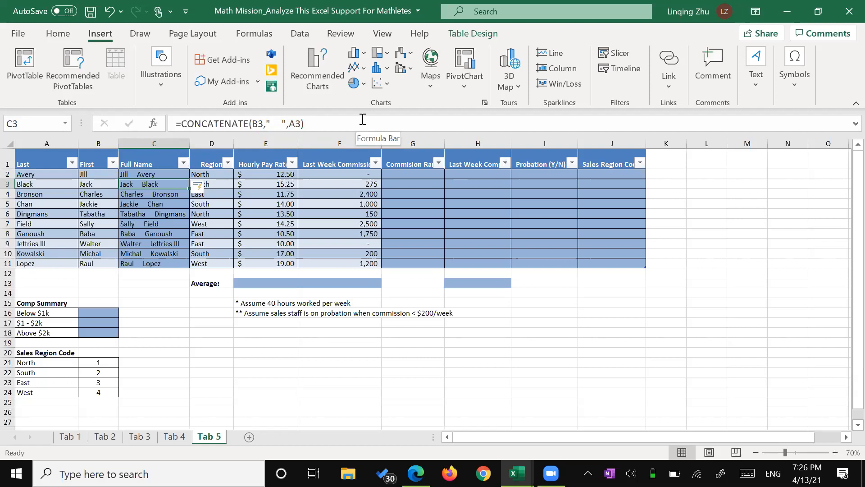
Replace the separator in the C3 full-name formula with "2 ", making it =CONCATENATE(B3,"2 ",A3).
left_click(278, 124)
left_click_drag(270, 124, 282, 124)
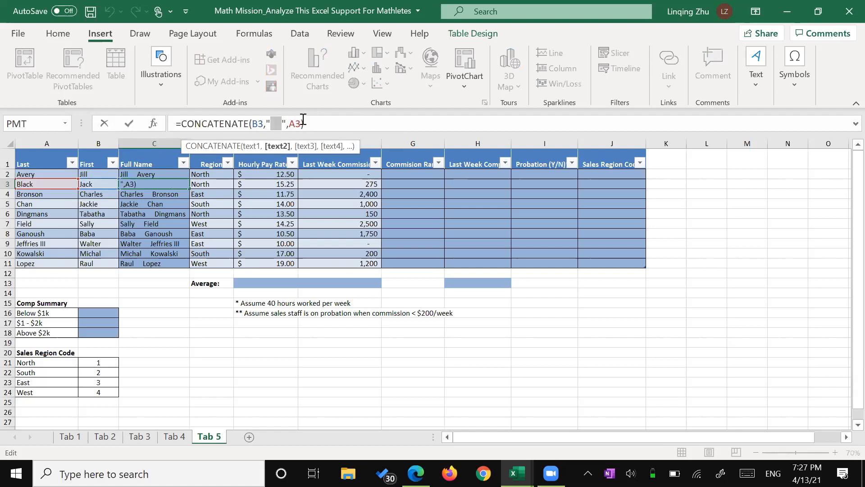
left_click(275, 124)
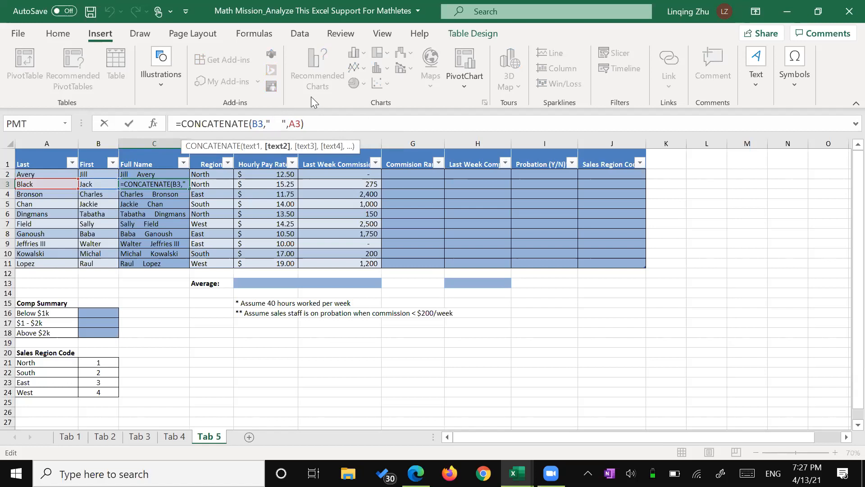
left_click(277, 123)
left_click(278, 123)
key("BackSpace")
key("BackSpace")
key("BackSpace")
key("BackSpace")
key("Delete")
type("\"")
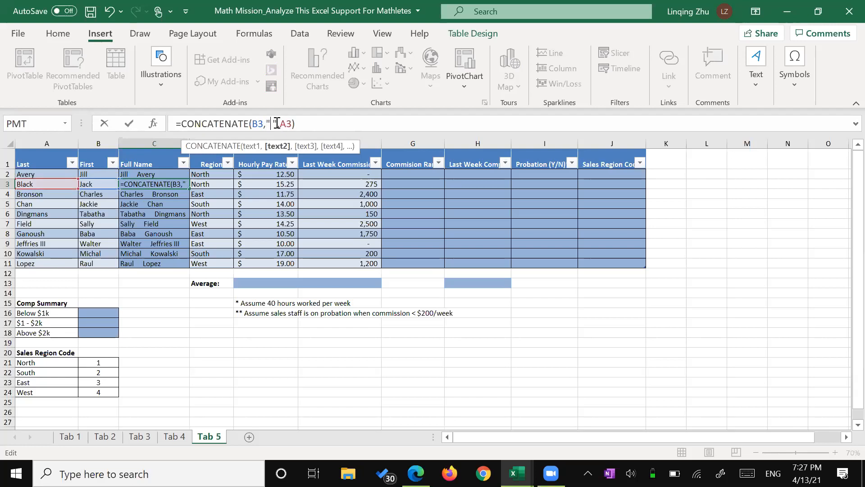
type("2")
key("Right")
type(",")
key("Return")
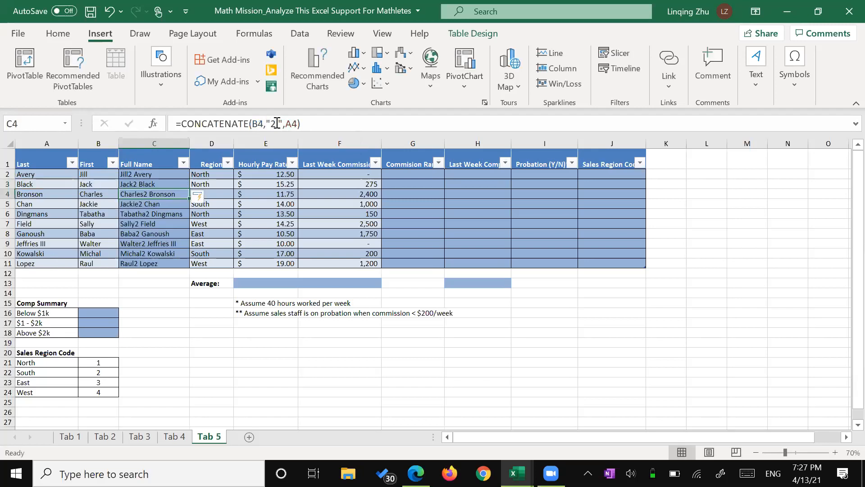
Rewrite the C4 full-name formula with ampersands and a single space as =CONCATENATE(B4&" "&A4).
left_click(277, 123)
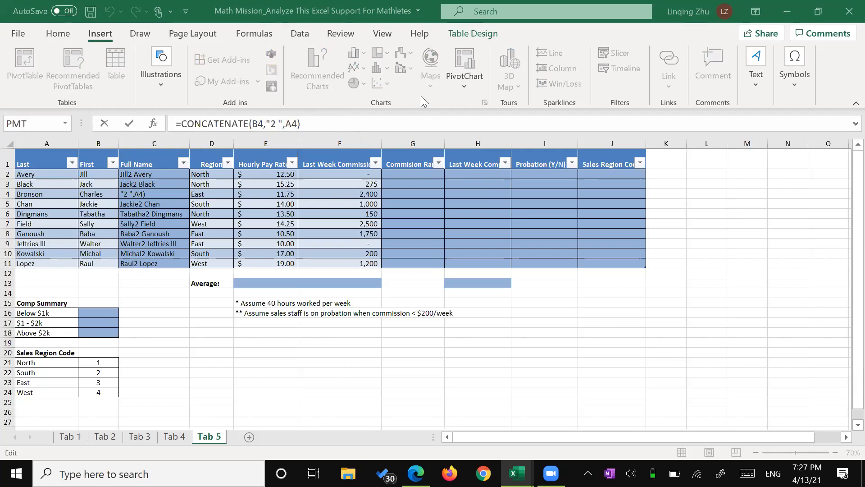
left_click(279, 124)
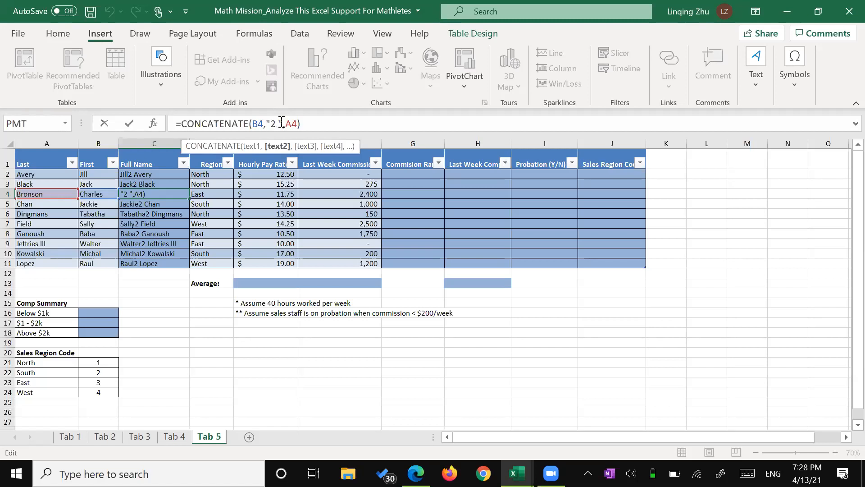
key("BackSpace")
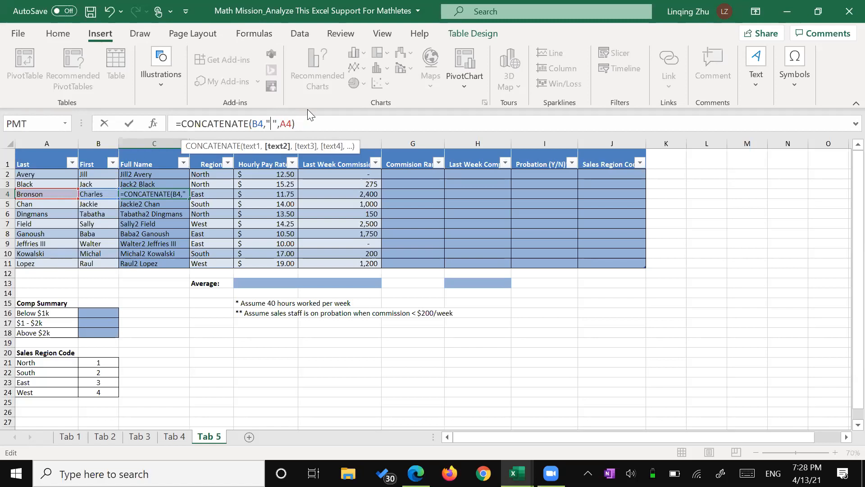
left_click(282, 122)
key("BackSpace")
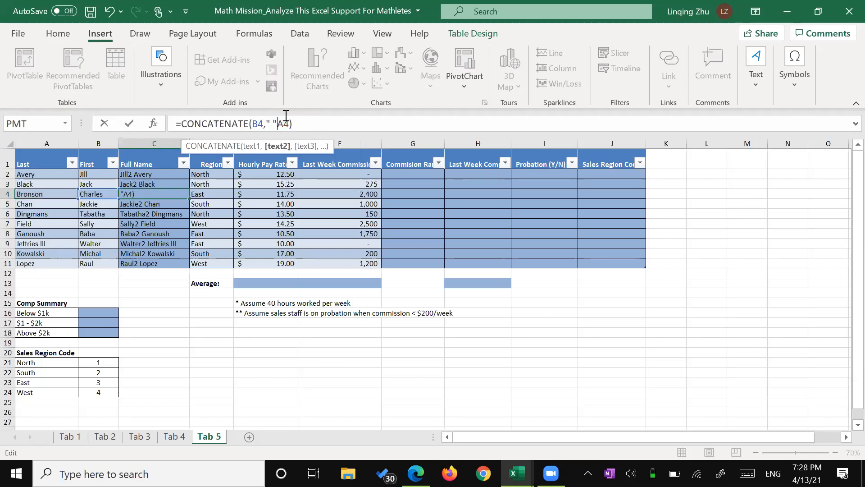
type("&")
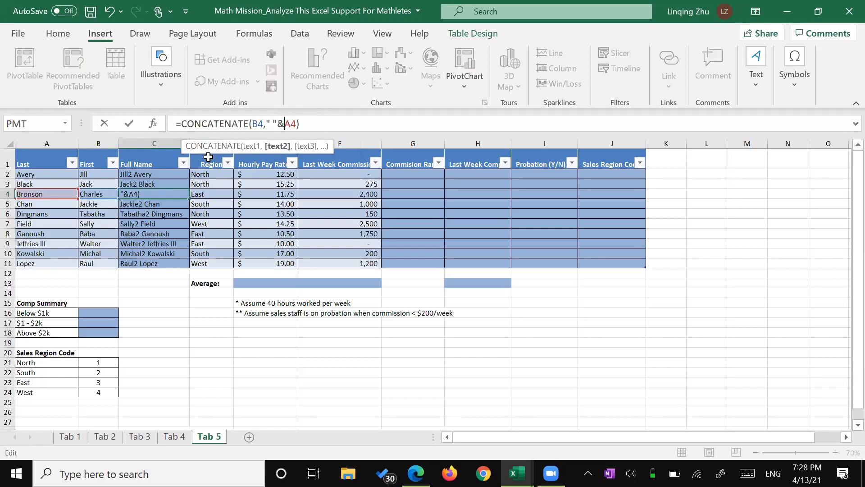
left_click(267, 122)
key("BackSpace")
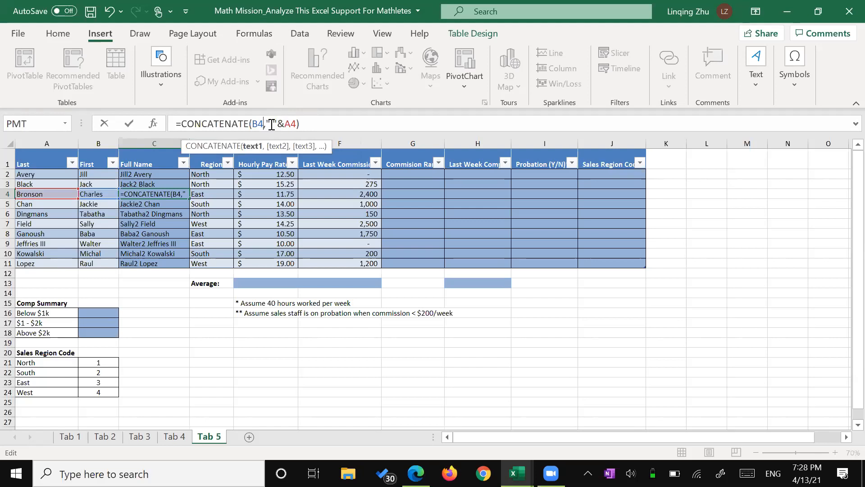
type("&")
key("Return")
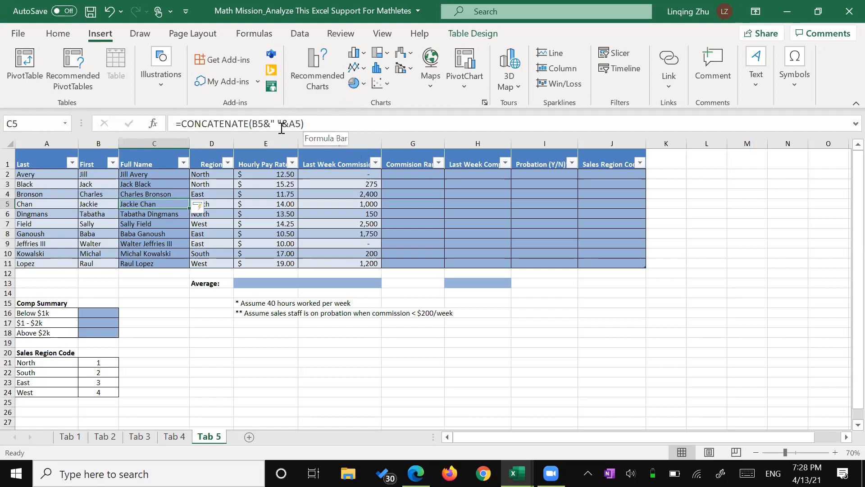
Arrange a widened Excel window beside the mission PDF and highlight the Part B instruction about ranking the sales commissions.
left_click(339, 123)
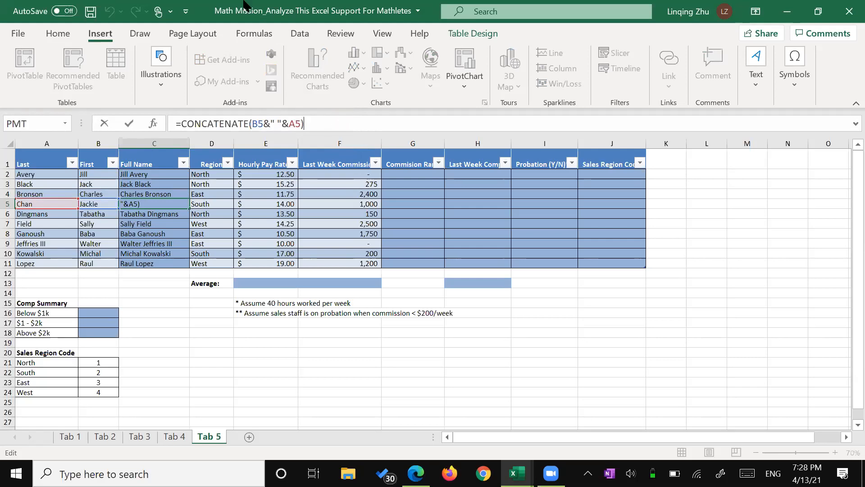
left_click_drag(319, 11, 1, 100)
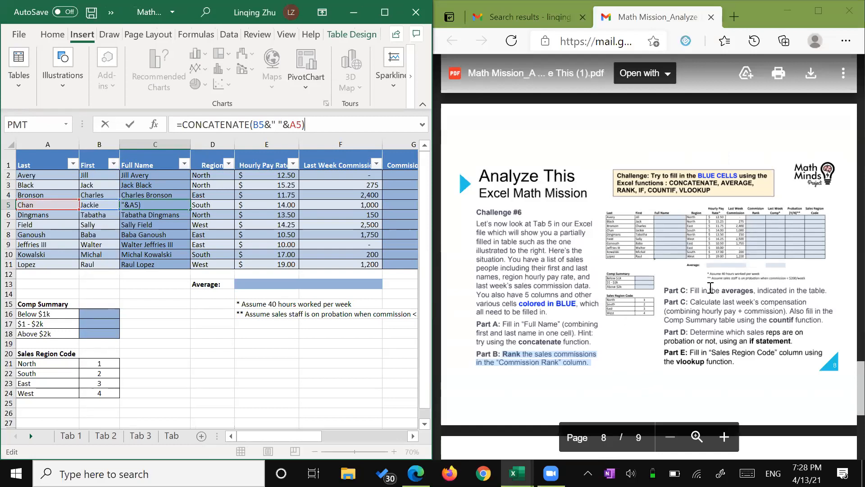
left_click(668, 290)
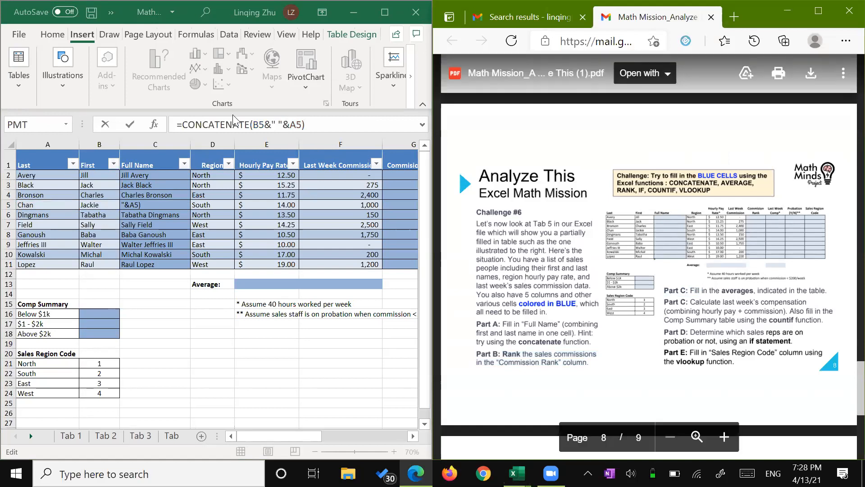
triple_click(556, 357)
left_click_drag(512, 353, 576, 361)
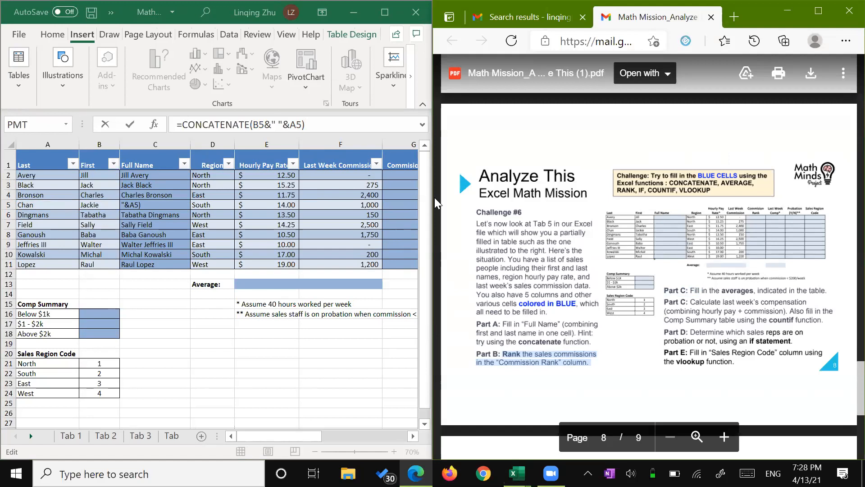
left_click_drag(432, 200, 488, 206)
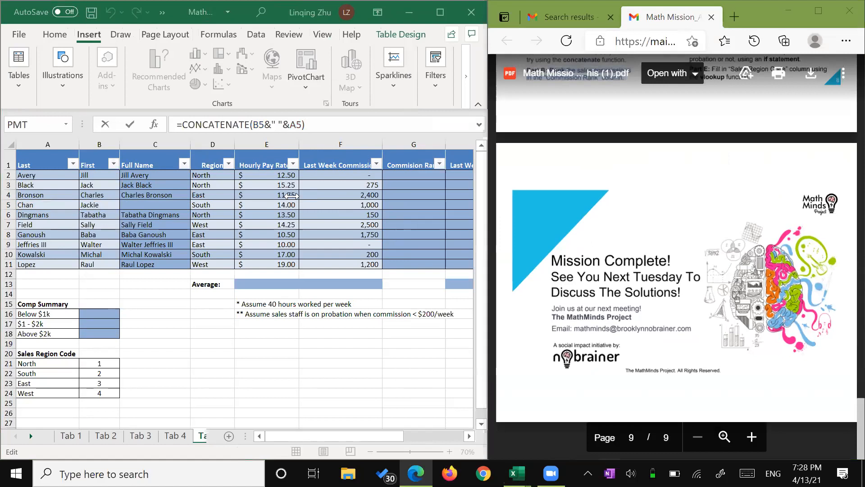
Fill the Commission Rank column from G2 with =RANK([@[Last Week Commission]],[Last Week Commission]).
left_click(419, 176)
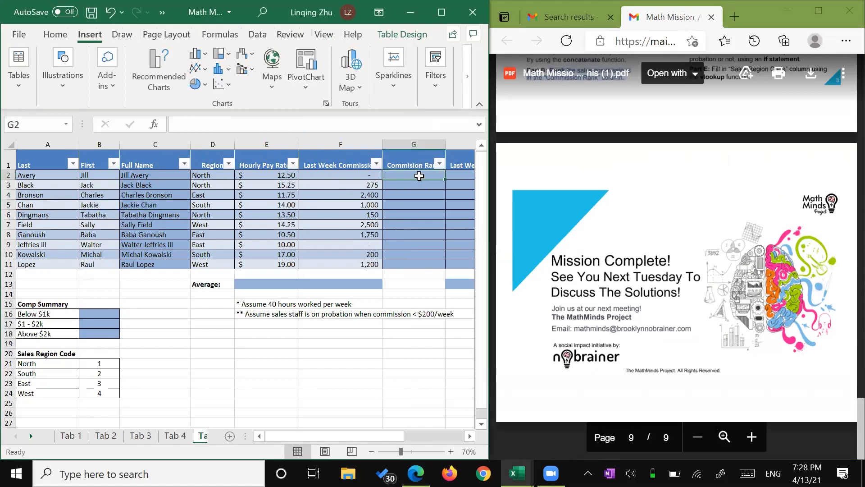
type("=Ran")
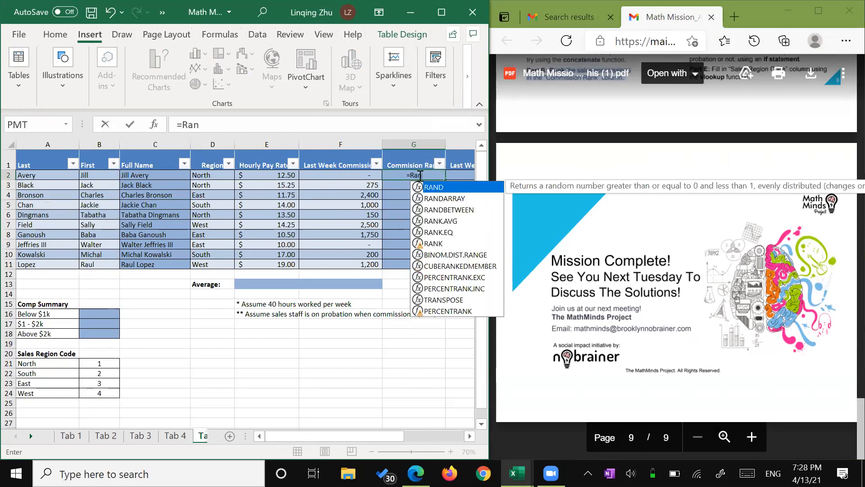
type("k(")
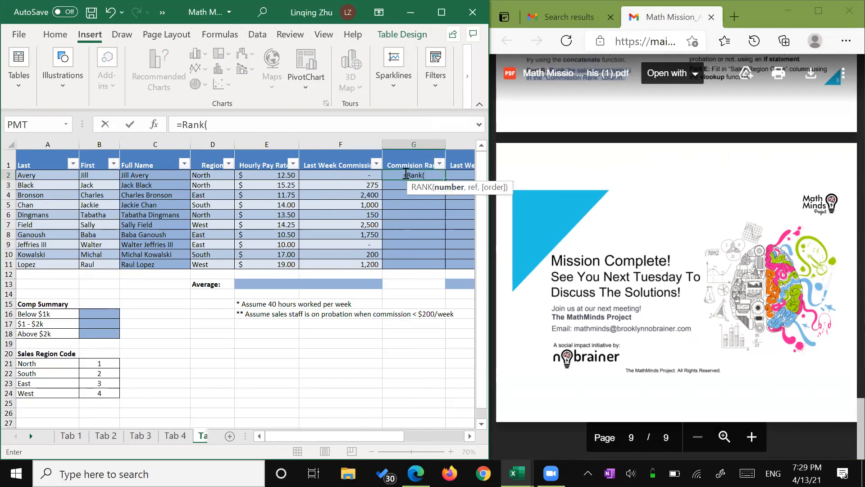
left_click(331, 176)
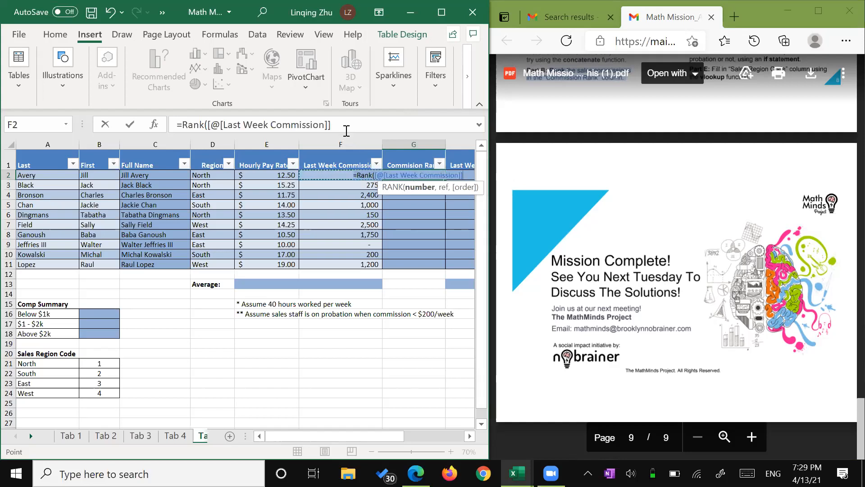
left_click(345, 126)
type(",")
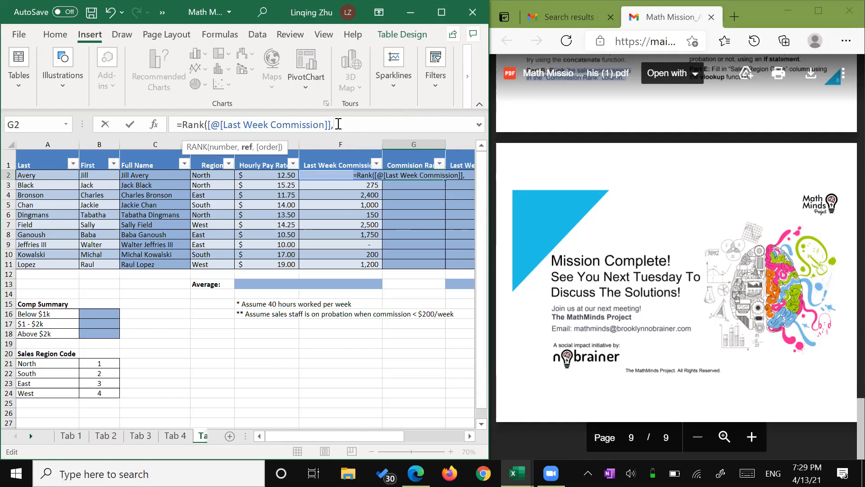
left_click_drag(322, 175, 322, 264)
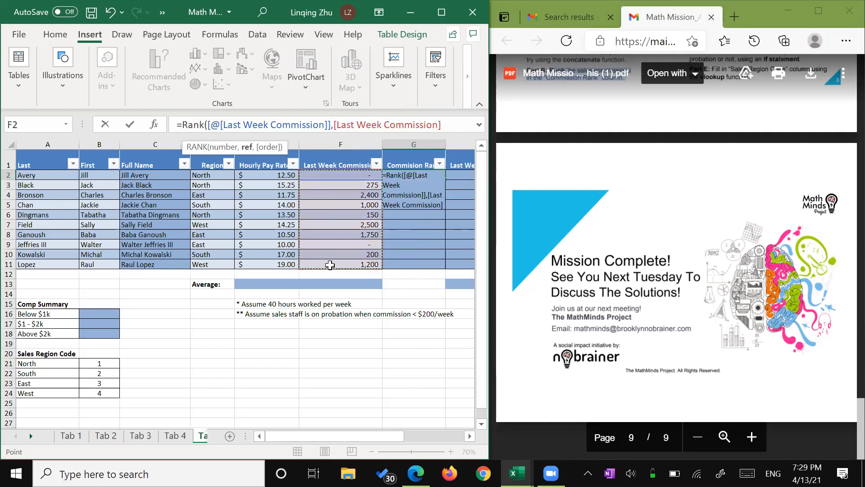
left_click(447, 123)
key("Return")
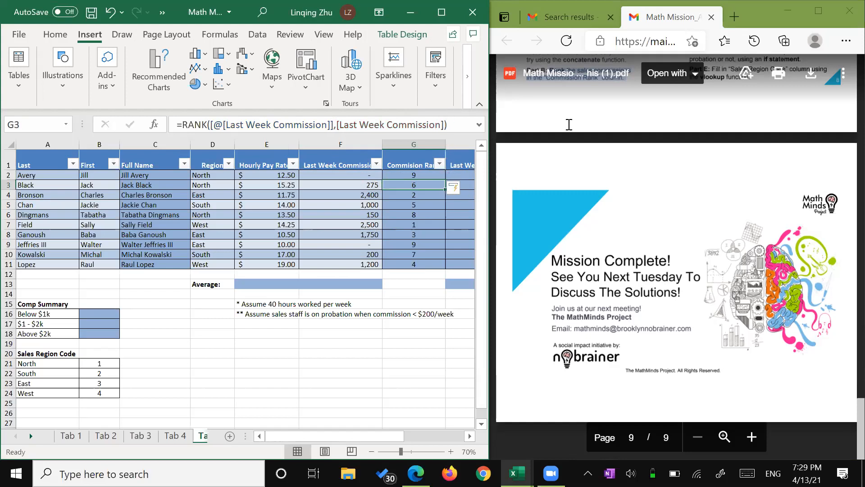
Review the references in the G2 rank formula and highlight the mission PDF's Part C instruction about filling in the averages.
left_click(414, 176)
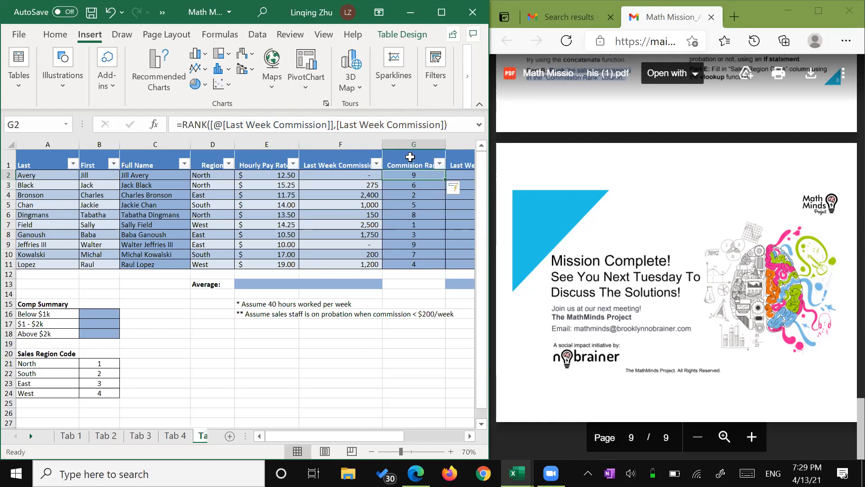
left_click(349, 124)
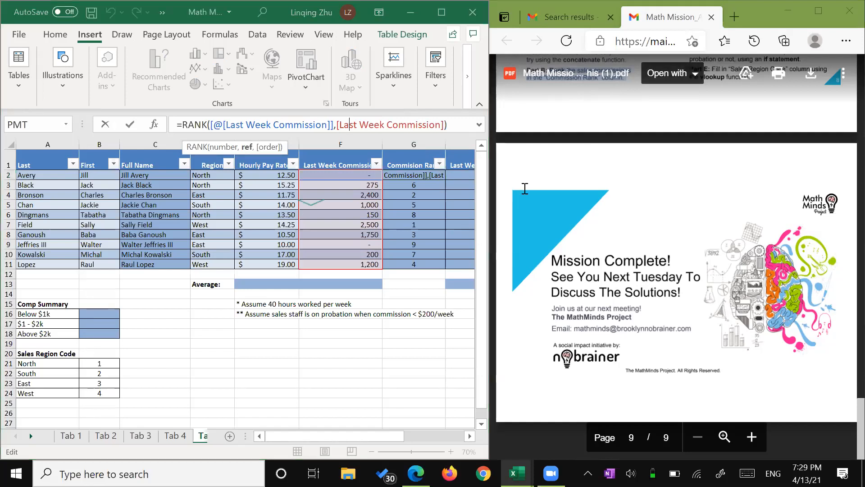
scroll(661, 181, "up", 5)
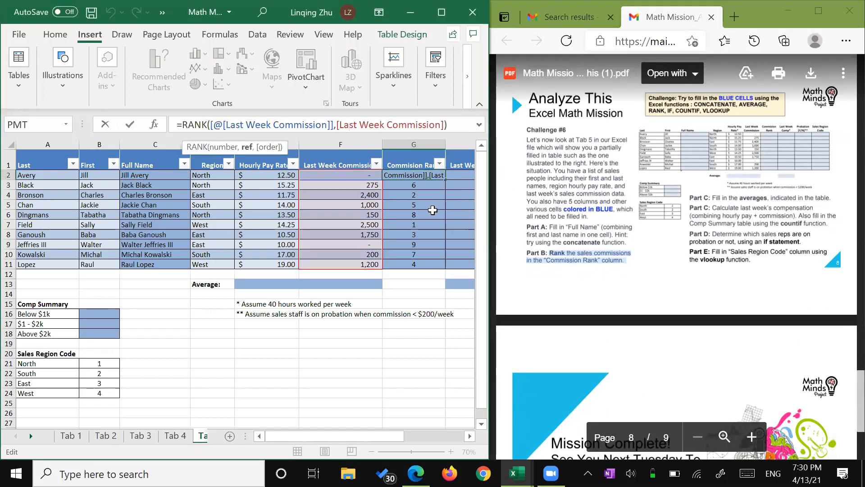
left_click(433, 189)
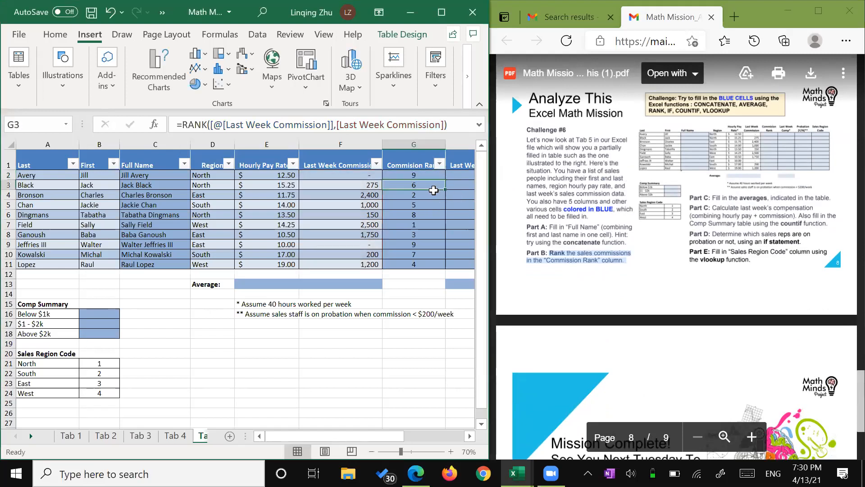
left_click(713, 182)
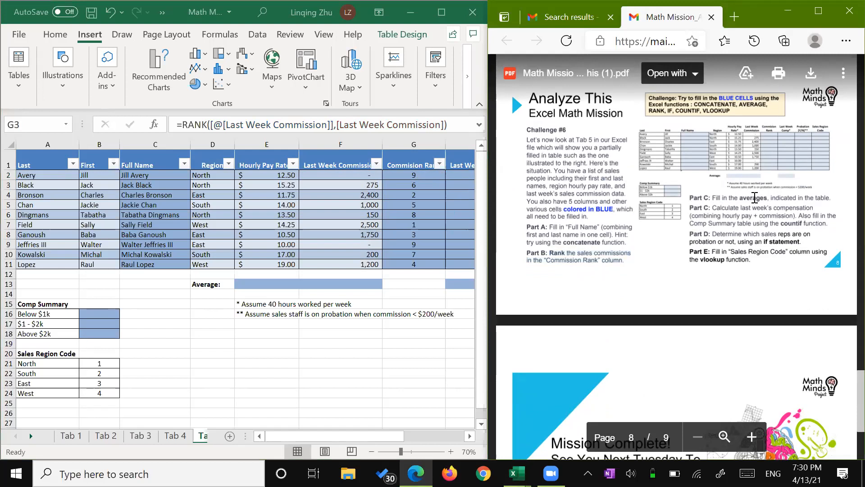
left_click_drag(721, 198, 823, 199)
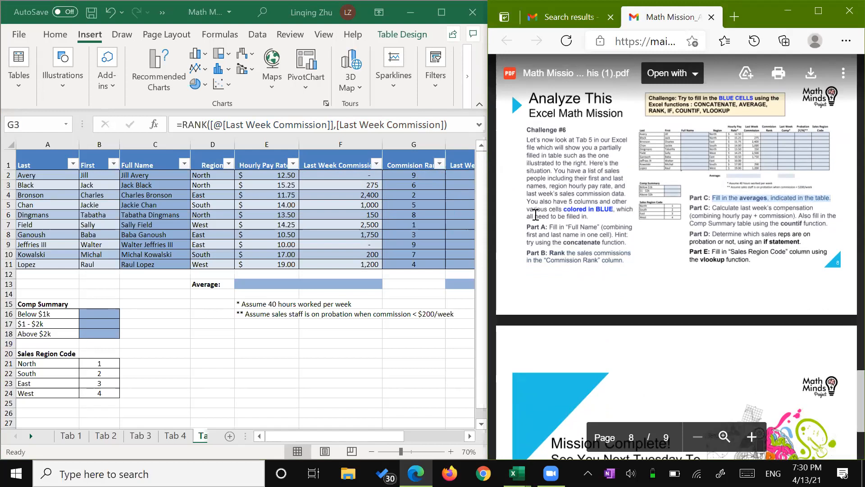
left_click(280, 282)
left_click(280, 282)
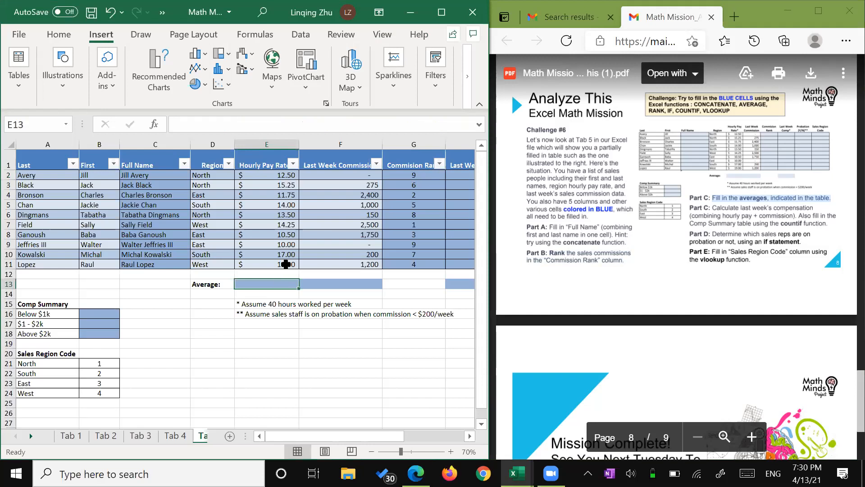
type("=average")
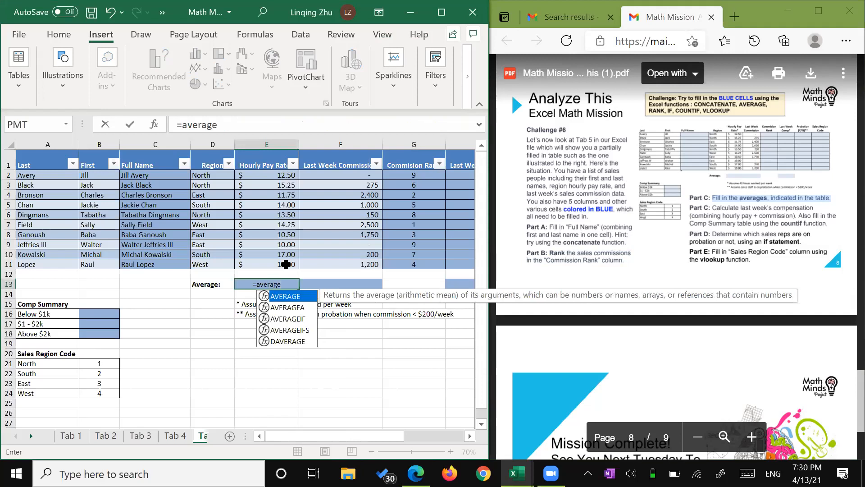
type("(")
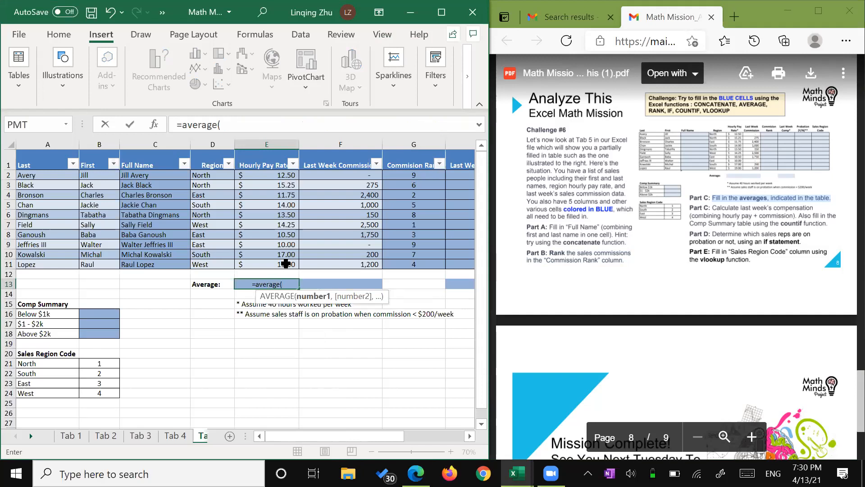
left_click_drag(259, 175, 267, 264)
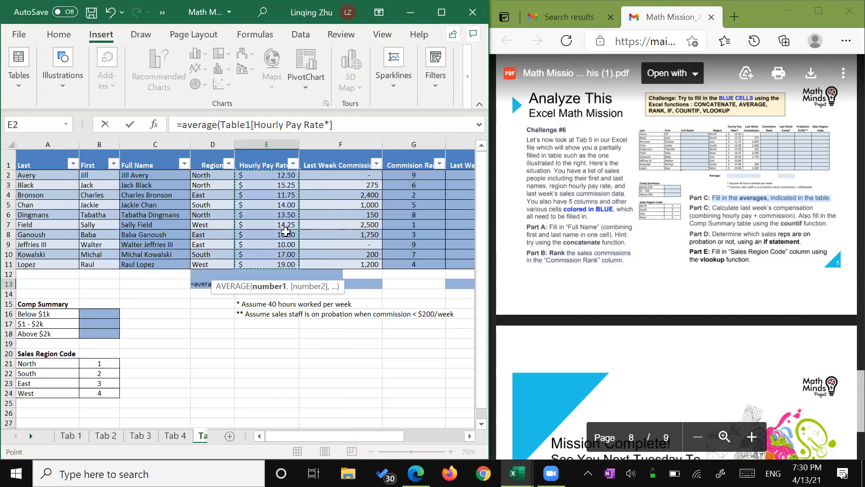
key("Escape")
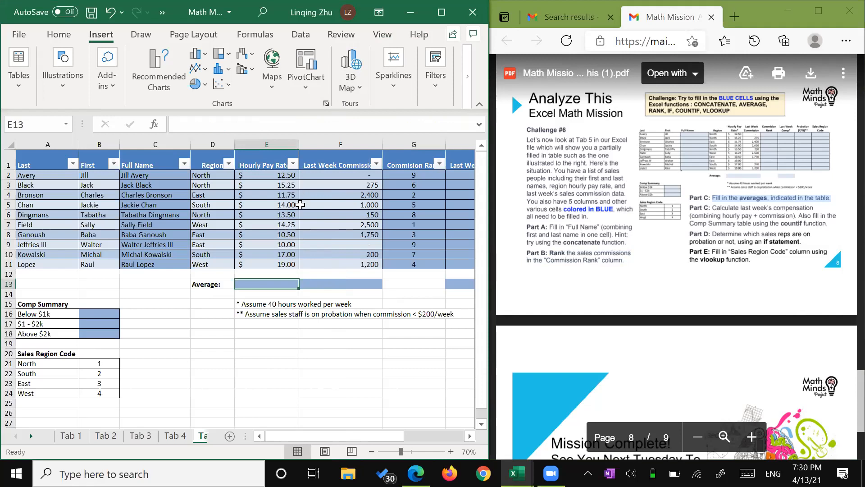
Try to average the hourly pay rates in E13 with =AVERAGE(Table1[[#Headers],[Hourly Pay Rate*]]).
type("=")
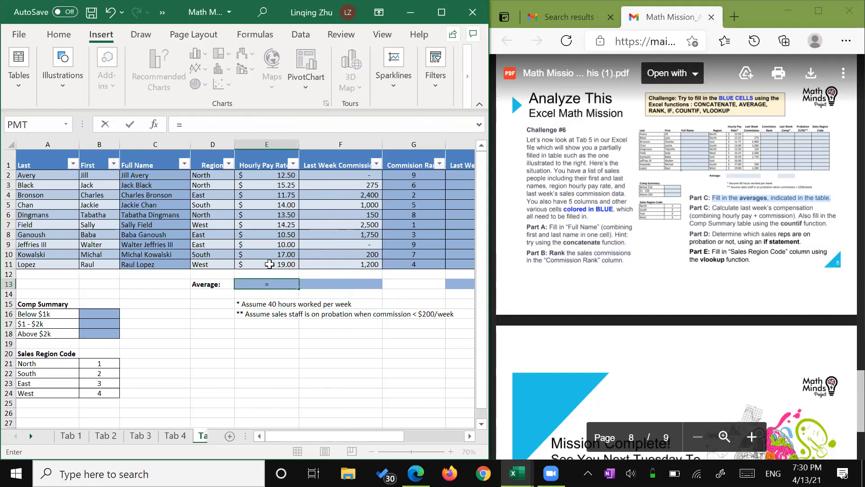
type("average")
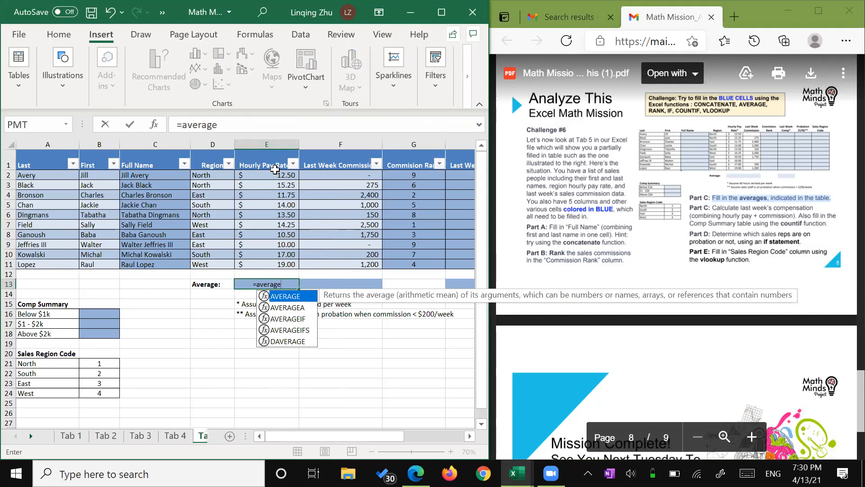
type("(")
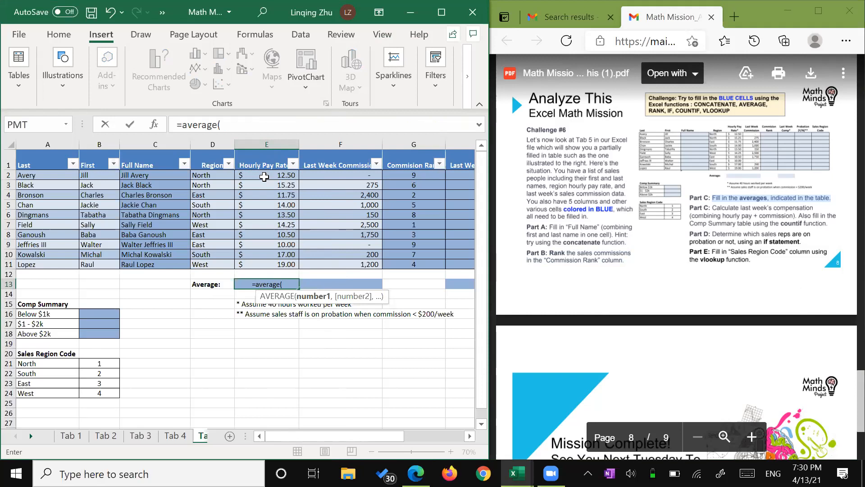
left_click(264, 176)
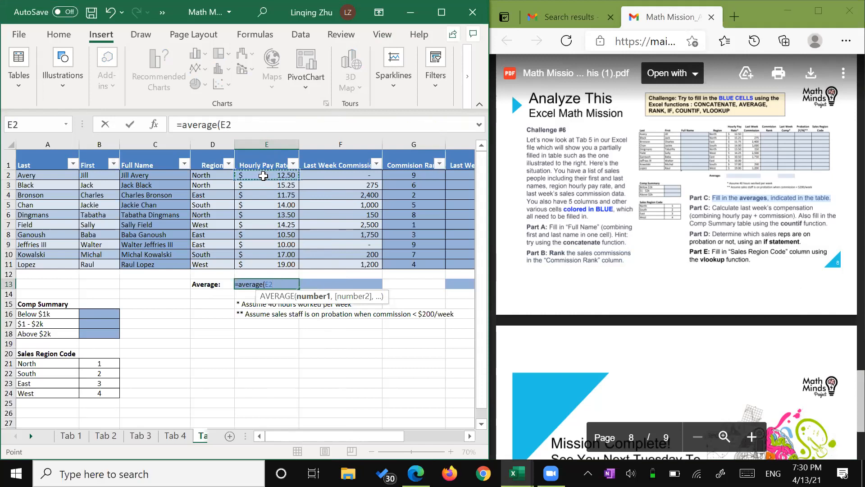
left_click(266, 159)
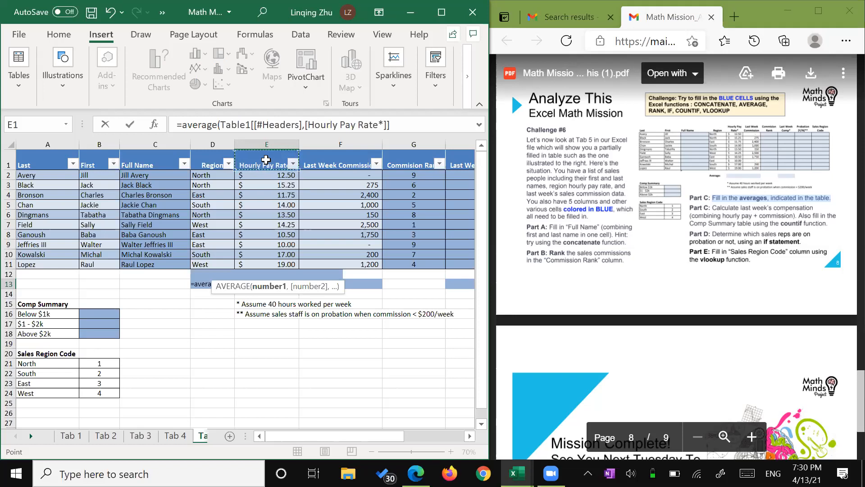
key("Return")
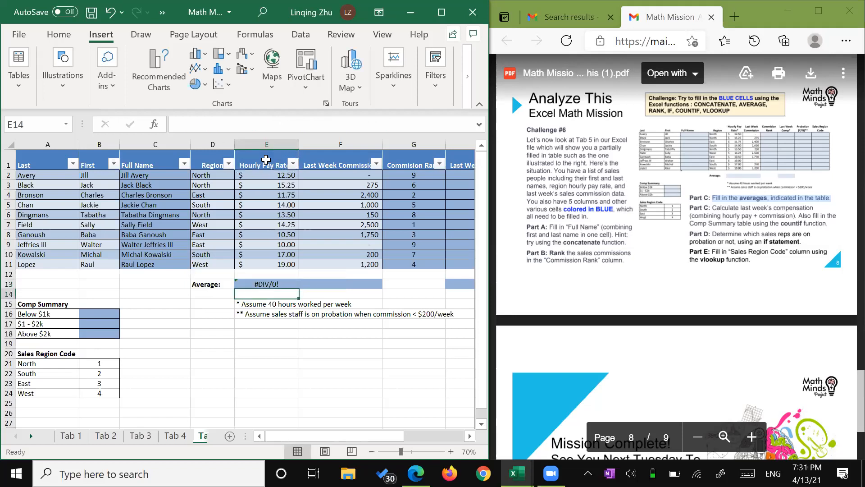
Try re-entering the Hourly Pay Rate header cell as the argument of the E13 average formula.
left_click(282, 285)
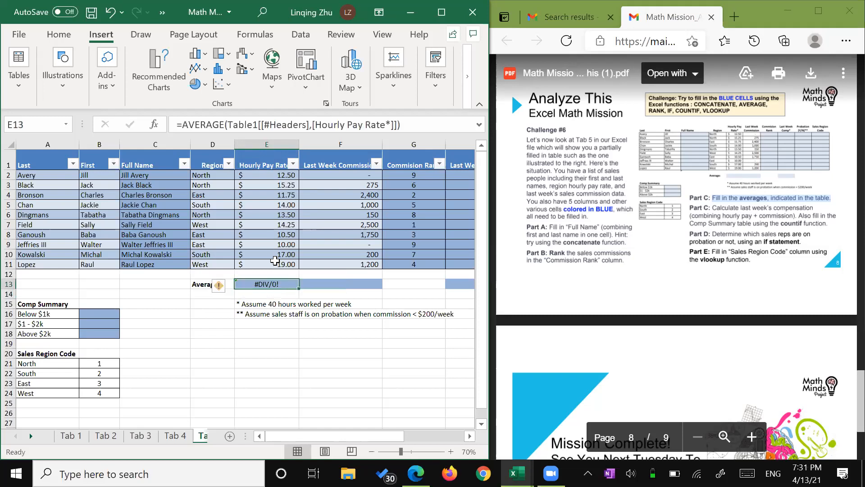
left_click_drag(398, 125, 230, 126)
key("BackSpace")
left_click(279, 167)
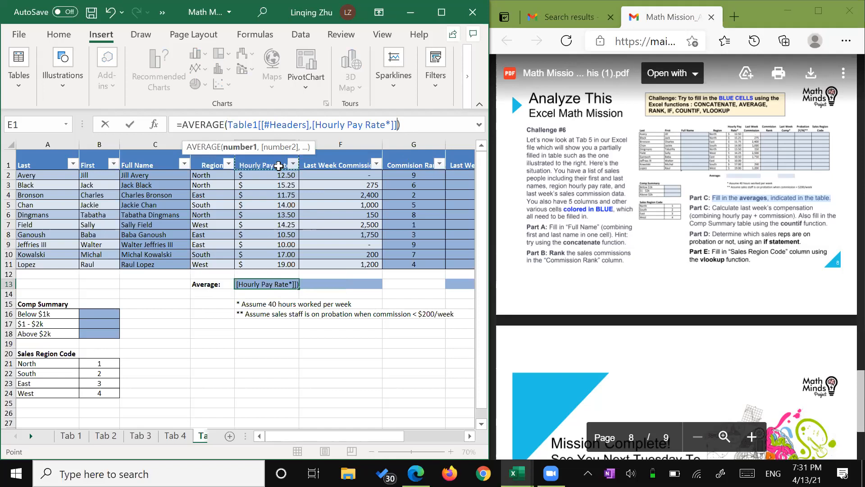
key("Return")
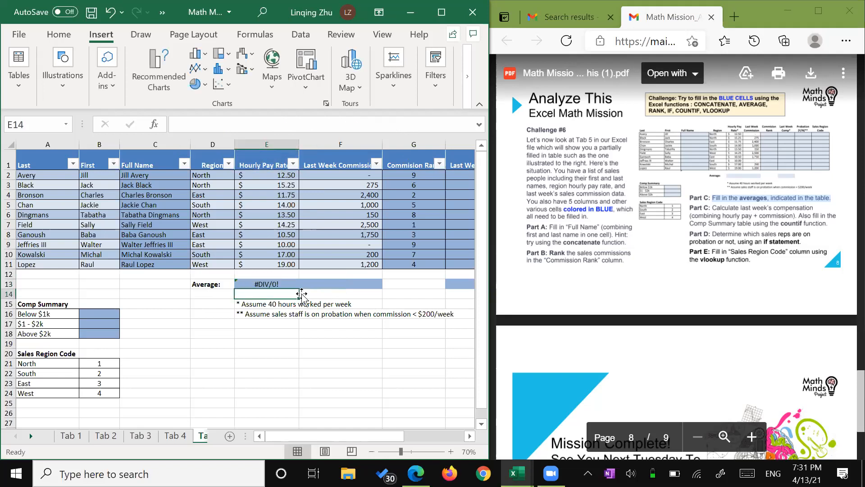
Examine the header reference in the E13 average formula and the pay rate cells it should cover.
left_click(289, 284)
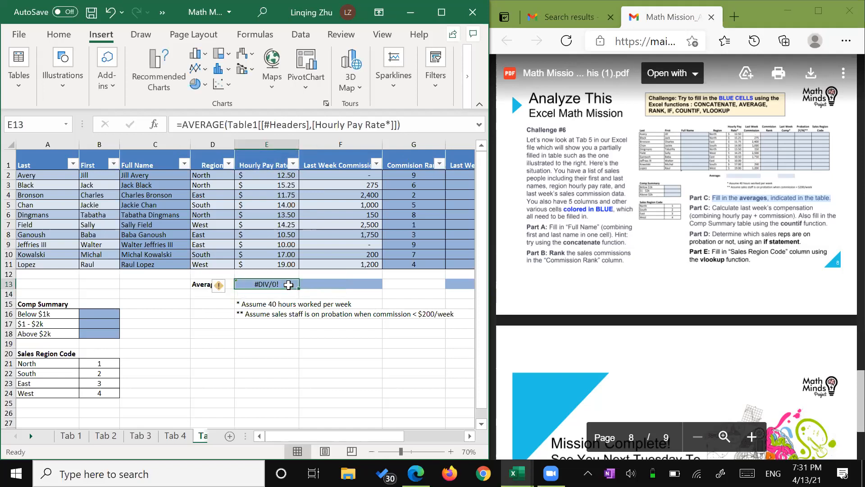
left_click(307, 125)
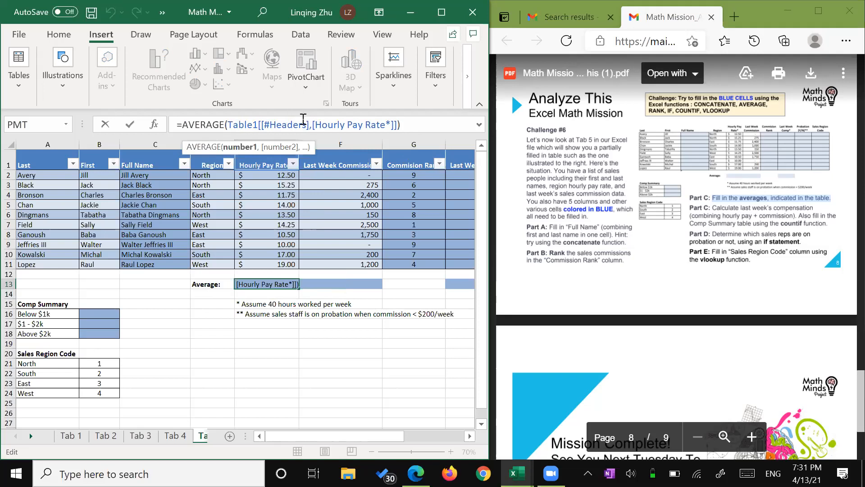
left_click_drag(276, 308, 310, 315)
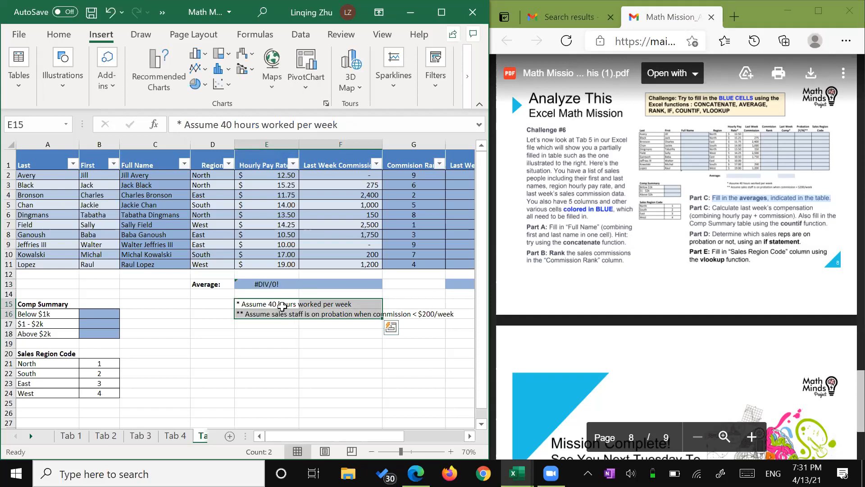
left_click(274, 285)
left_click(277, 196)
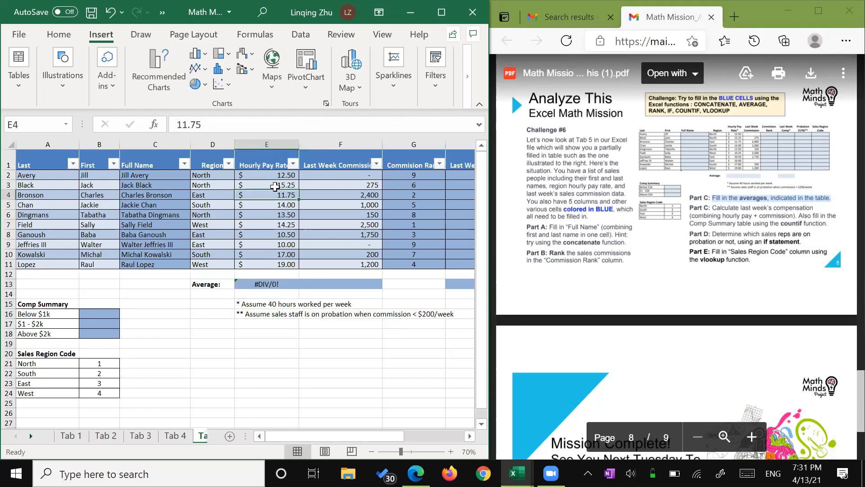
left_click(275, 184)
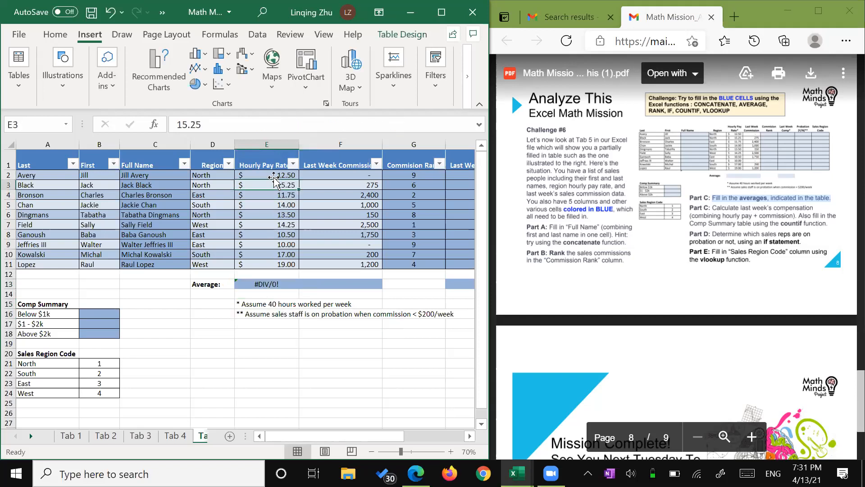
Replace the header reference in E13 with the pay rate cells E2:E11 so the formula reads =AVERAGE(Table1[Hourly Pay Rate*]).
left_click(267, 284)
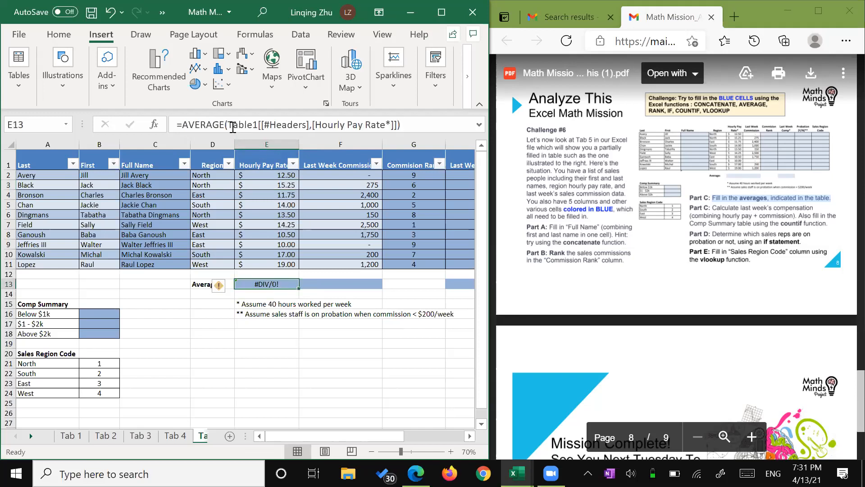
left_click_drag(233, 128, 400, 126)
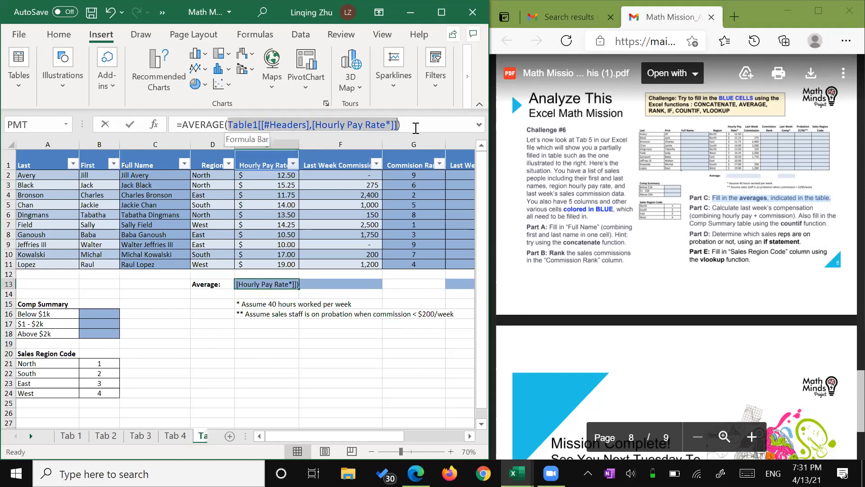
key("BackSpace")
left_click_drag(277, 175, 287, 265)
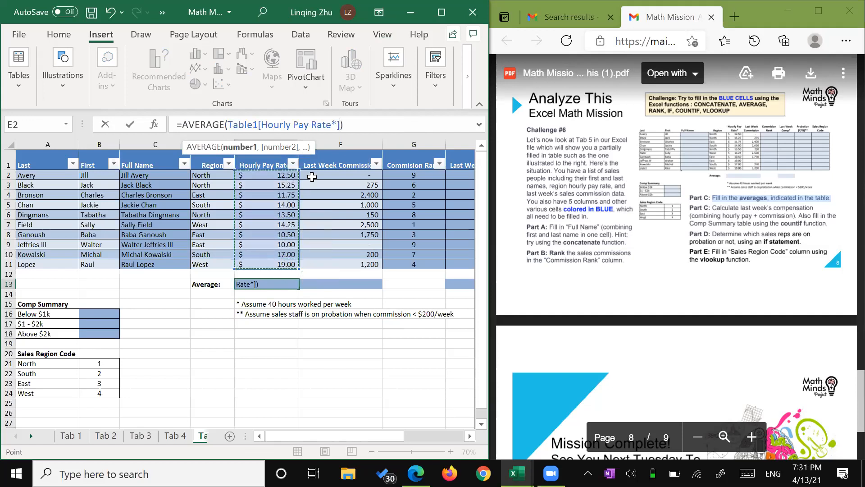
key("Return")
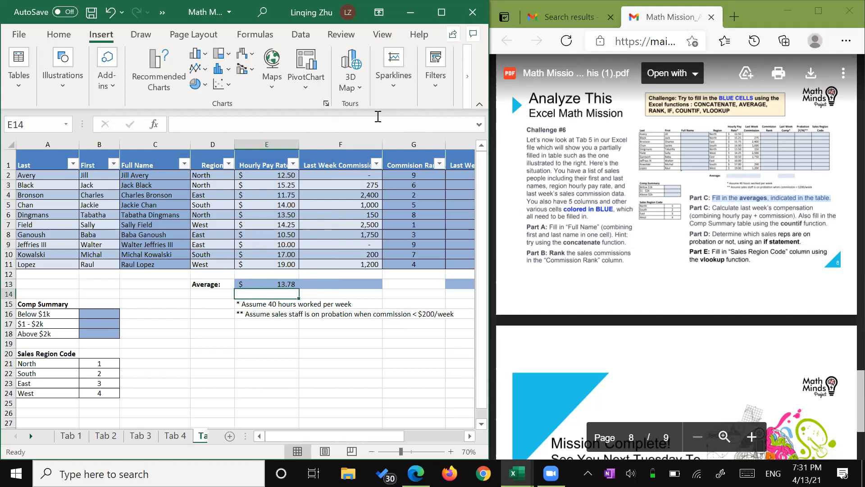
left_click(277, 284)
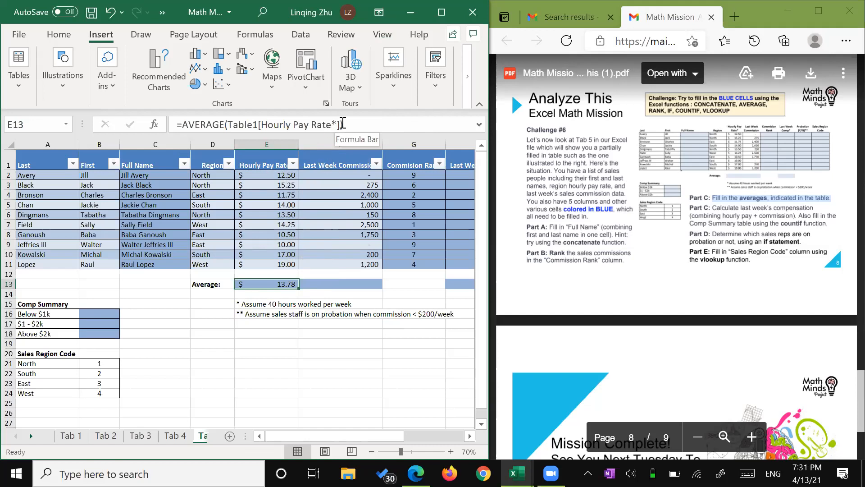
Maximize the Excel window and fit all columns of the Tab 5 sales table in view.
left_click(312, 283)
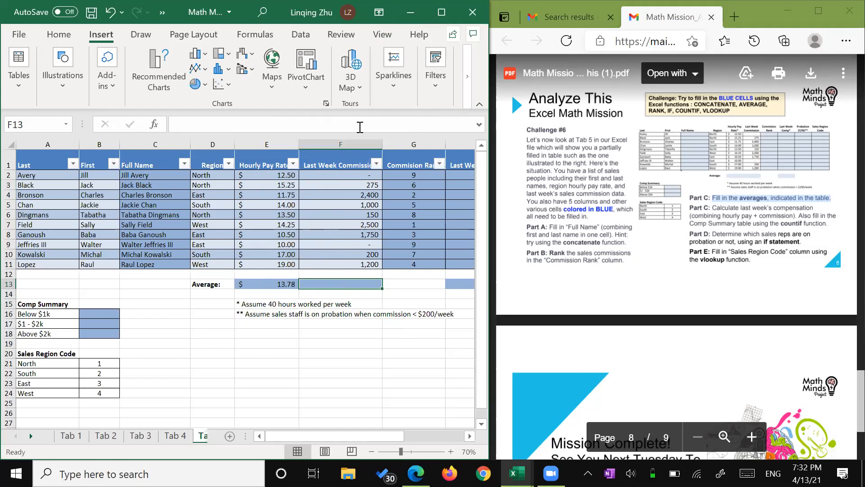
scroll(338, 166, "down", 1, "ctrl")
scroll(336, 170, "down", 1)
scroll(283, 250, "up", 1)
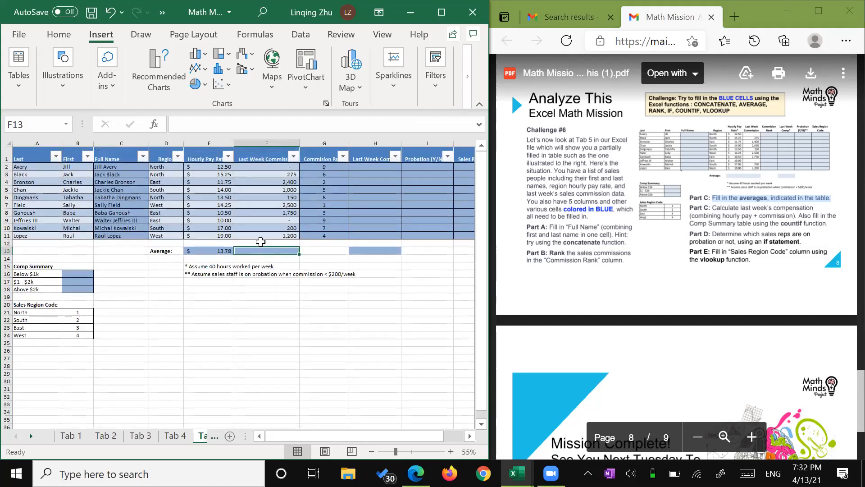
scroll(261, 242, "down", 1, "ctrl")
scroll(260, 241, "up", 3, "ctrl")
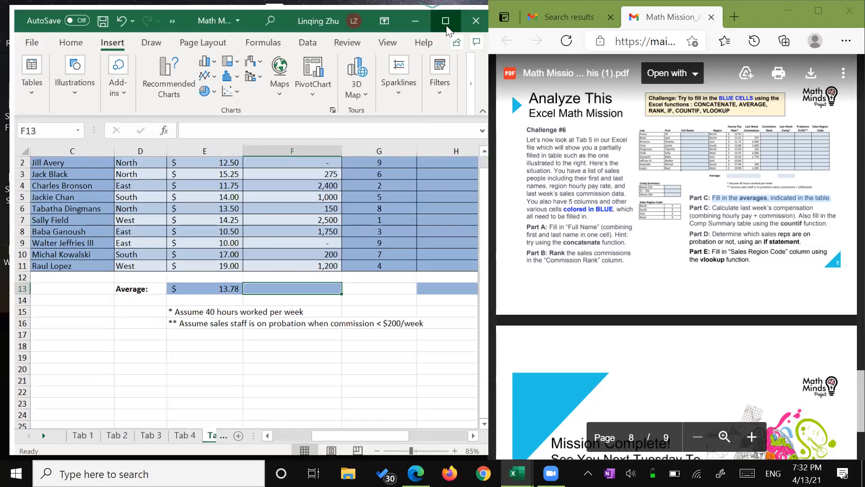
left_click(442, 12)
scroll(335, 209, "down", 2)
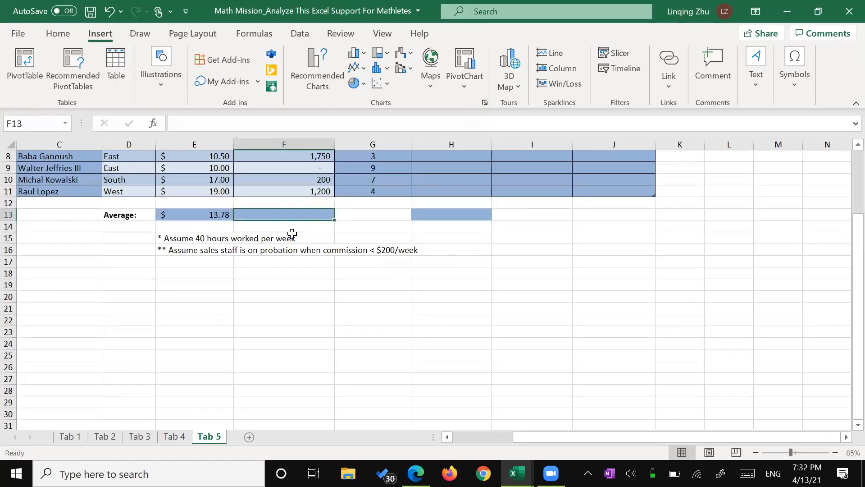
scroll(293, 234, "down", 1, "ctrl")
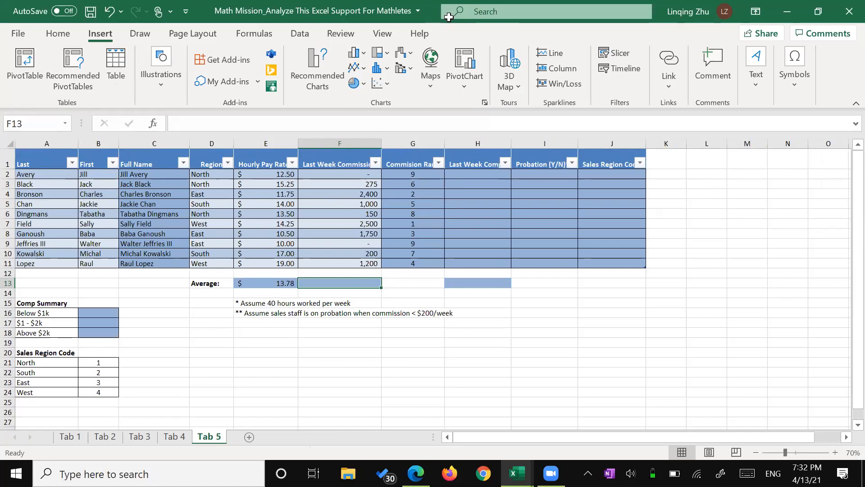
Add a total row to the sales table on Tab 5.
left_click(260, 352)
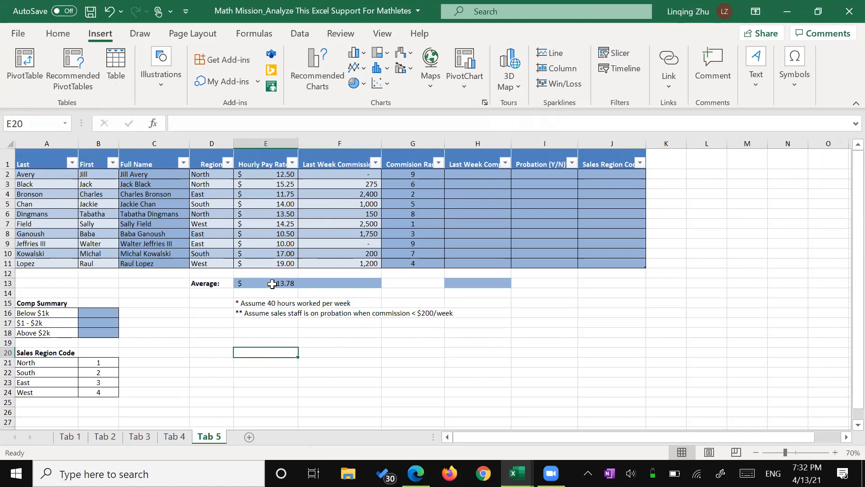
left_click(272, 284)
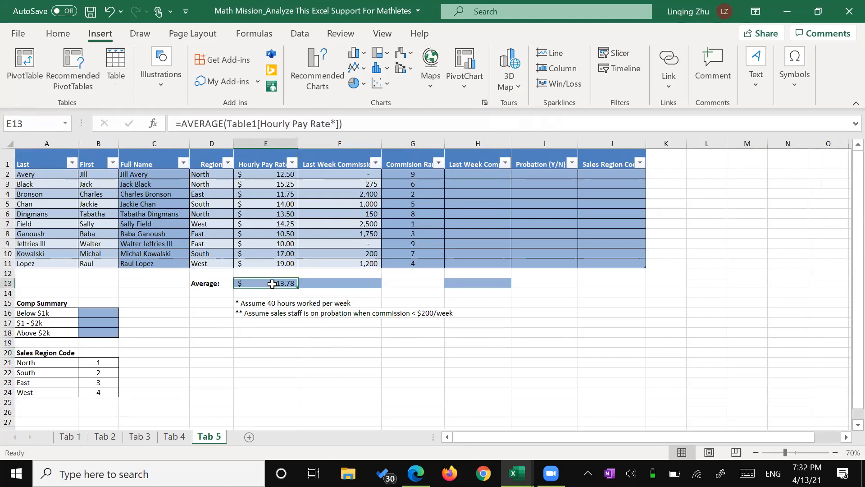
left_click(265, 174)
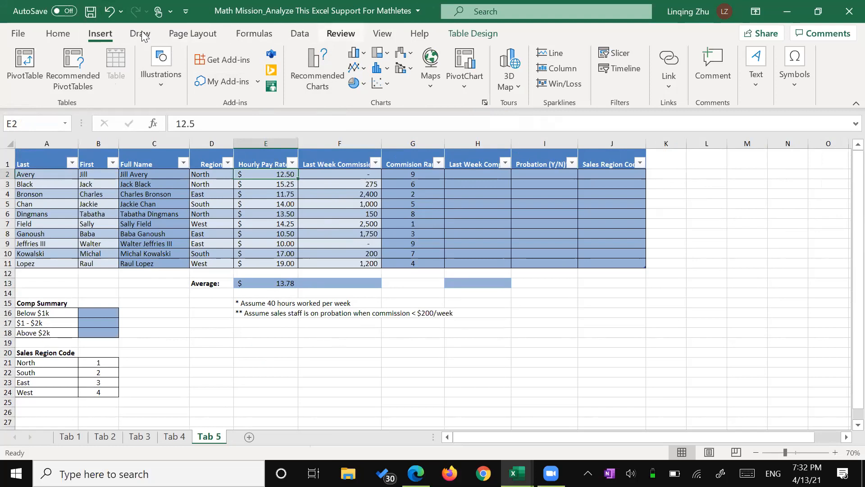
left_click(473, 34)
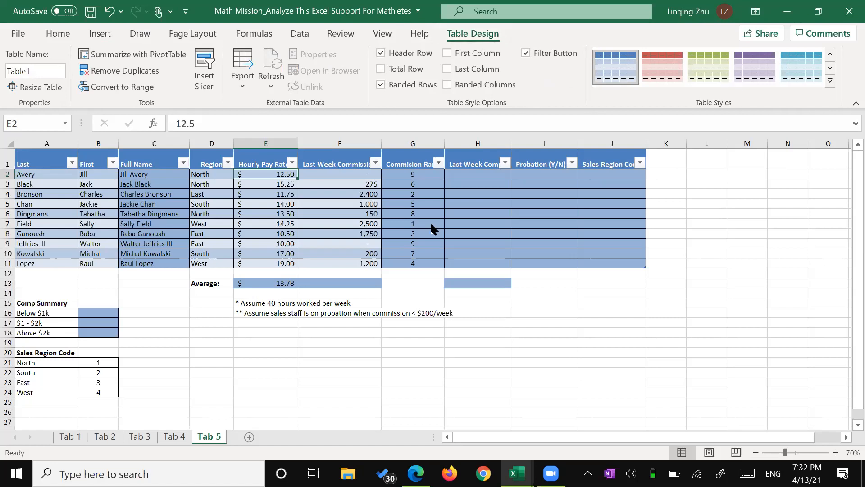
left_click(381, 69)
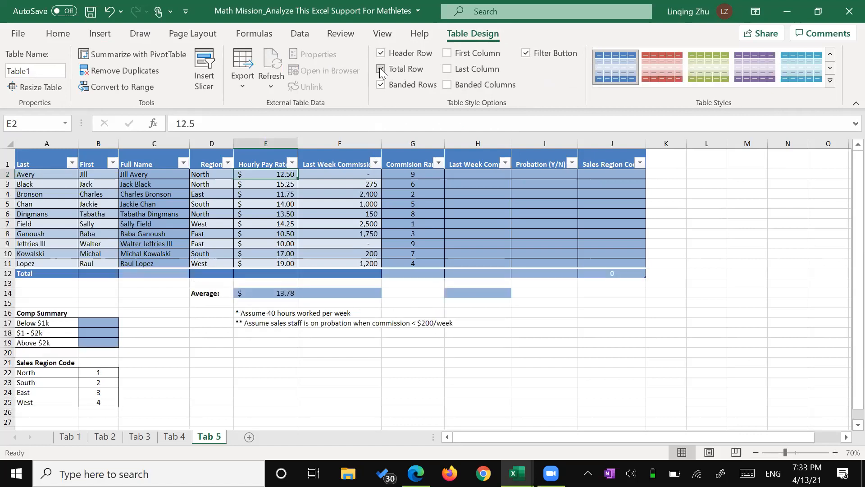
Set the Hourly Pay Rate cell in the total row (E12) to the Average function.
key("ctrl+Down")
key("Down")
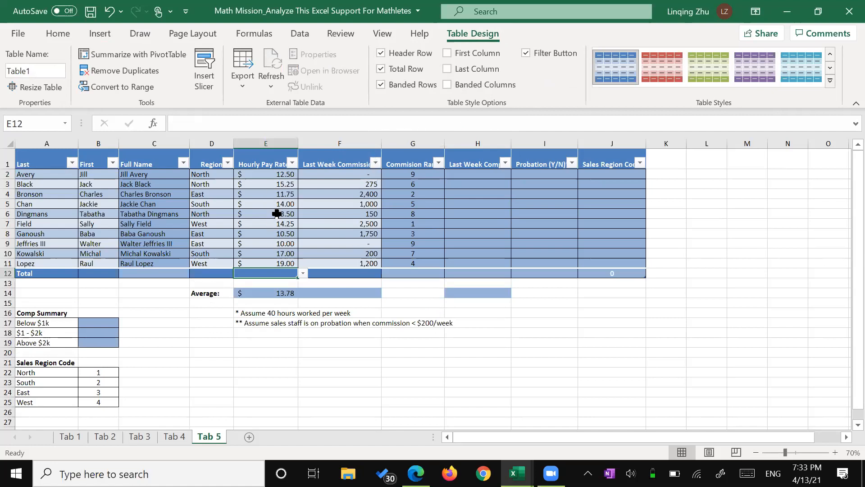
key("alt+Down")
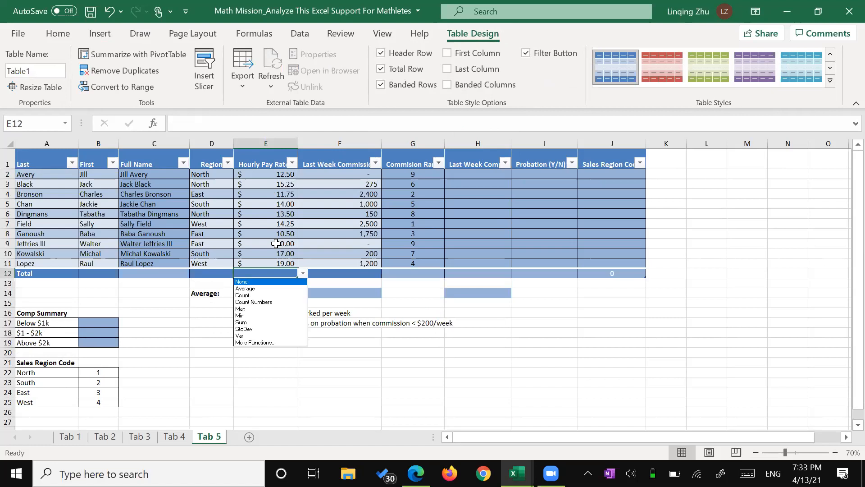
key("Down")
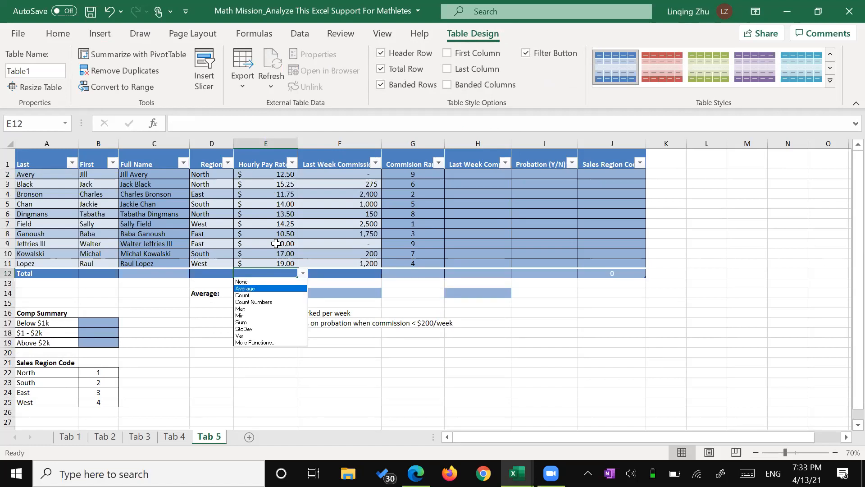
key("Return")
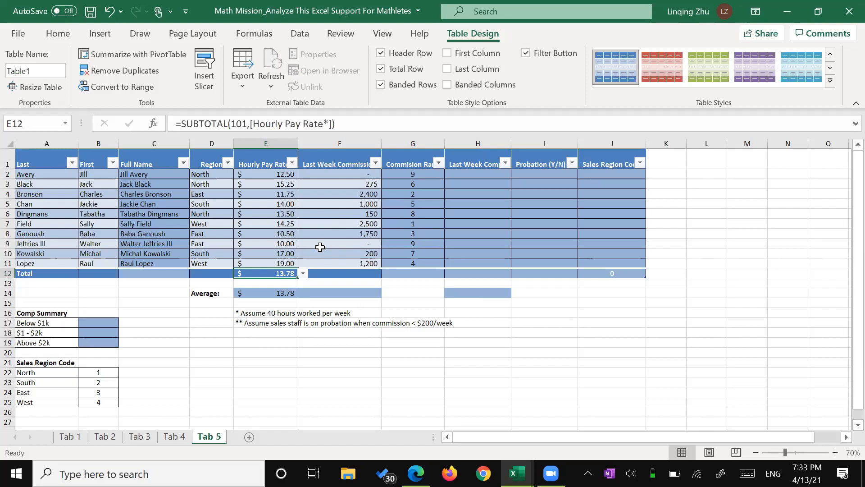
Review the summary functions offered for the Hourly Pay Rate cell in the total row.
key("alt+Down")
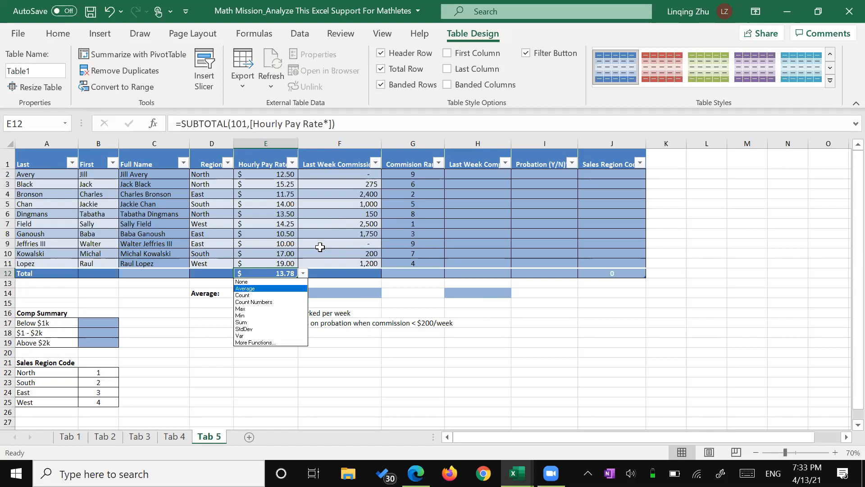
key("alt+Down")
key("alt+Down")
key("Escape")
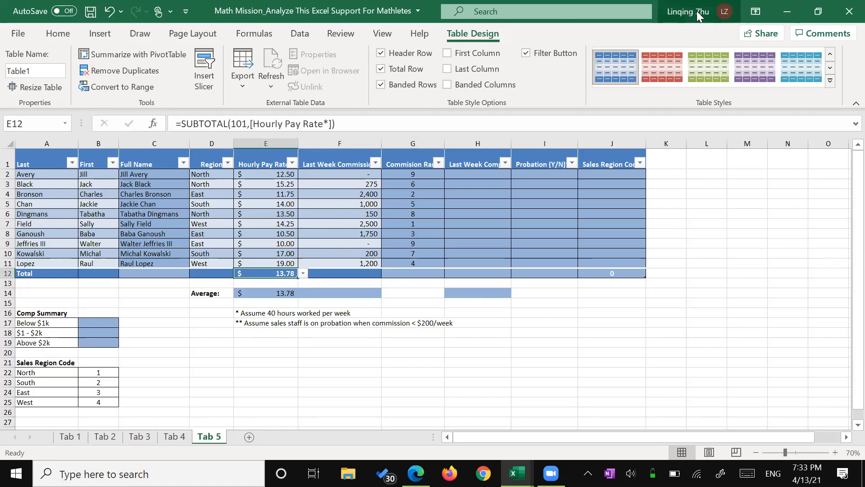
double_click(652, 15)
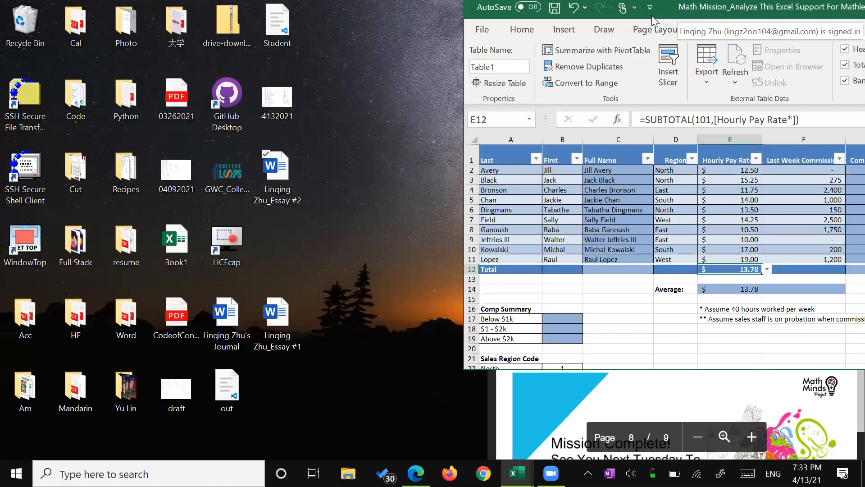
left_click_drag(652, 9, 5, 13)
left_click(439, 17)
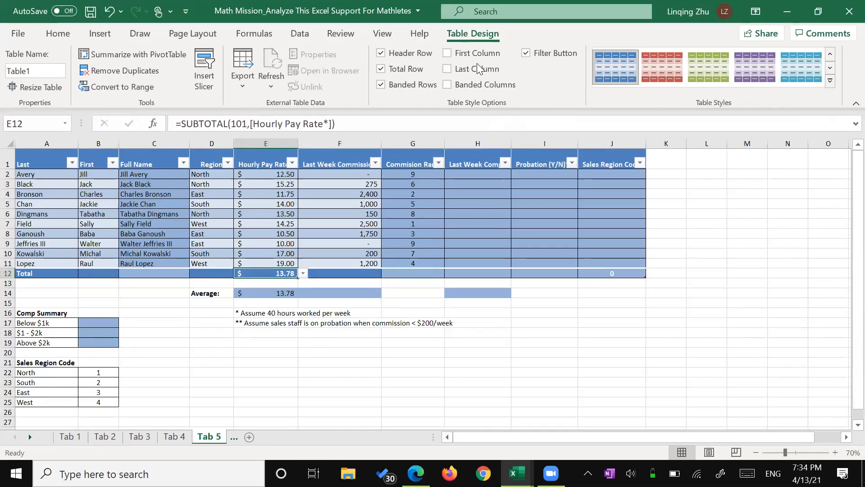
Set the Last Week Commission cell in the total row (F12) to the Average function.
left_click(376, 274)
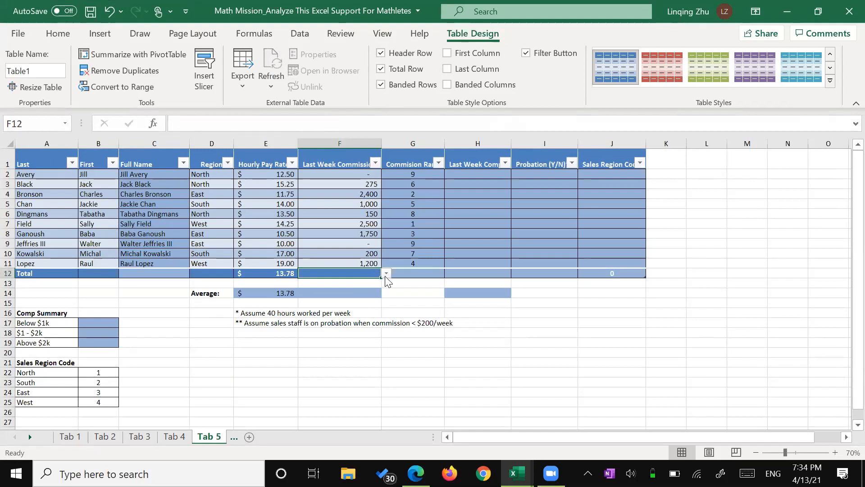
left_click(386, 273)
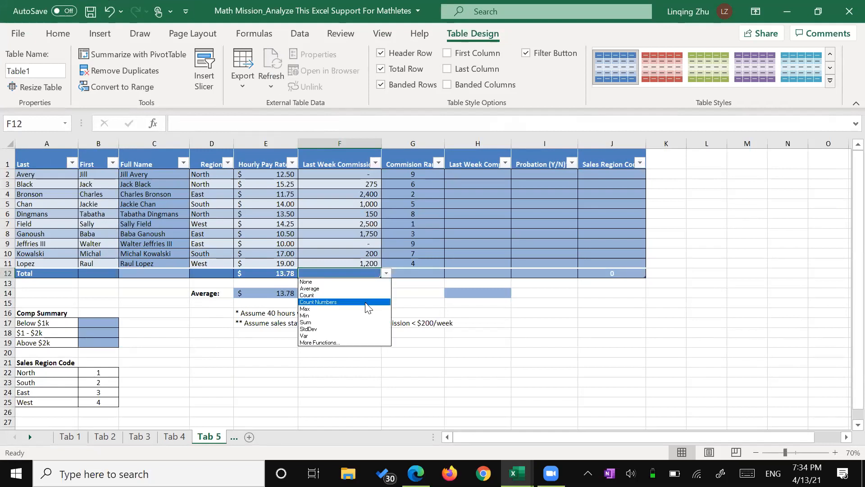
left_click(364, 288)
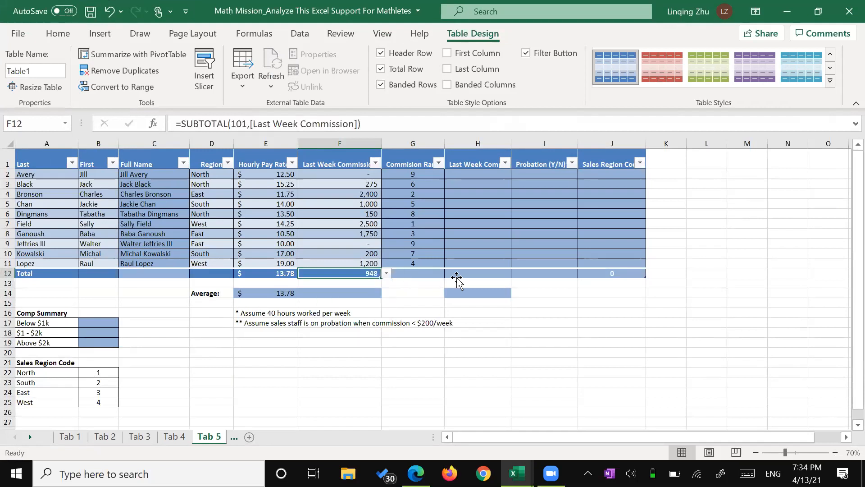
Try extending the Last Week Commission average in F12 across to the Commission Rank total cell G12.
left_click(406, 274)
left_click(358, 273)
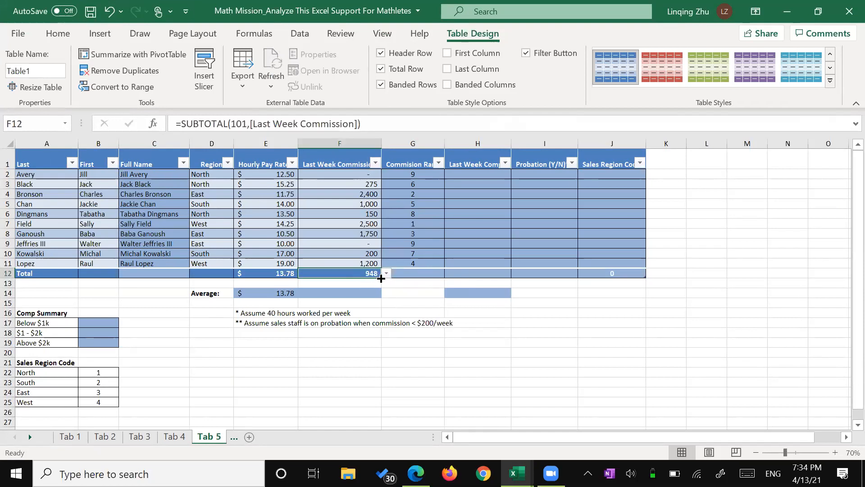
left_click_drag(382, 278, 429, 275)
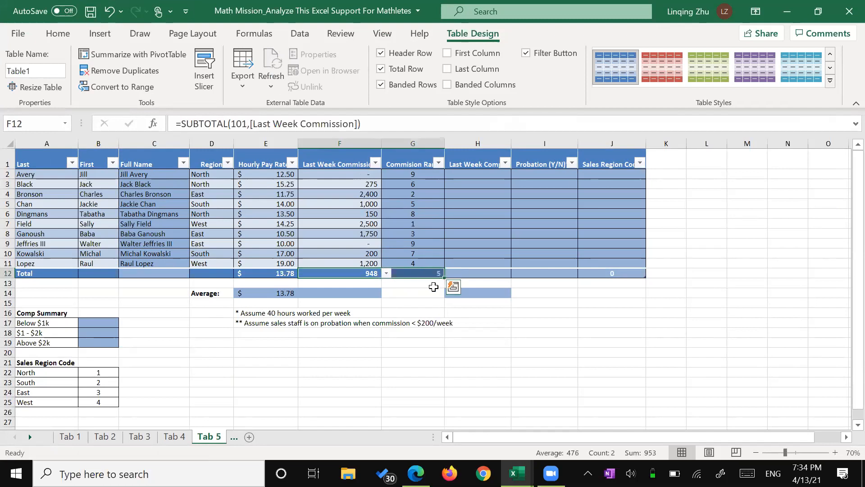
left_click(422, 292)
left_click(415, 275)
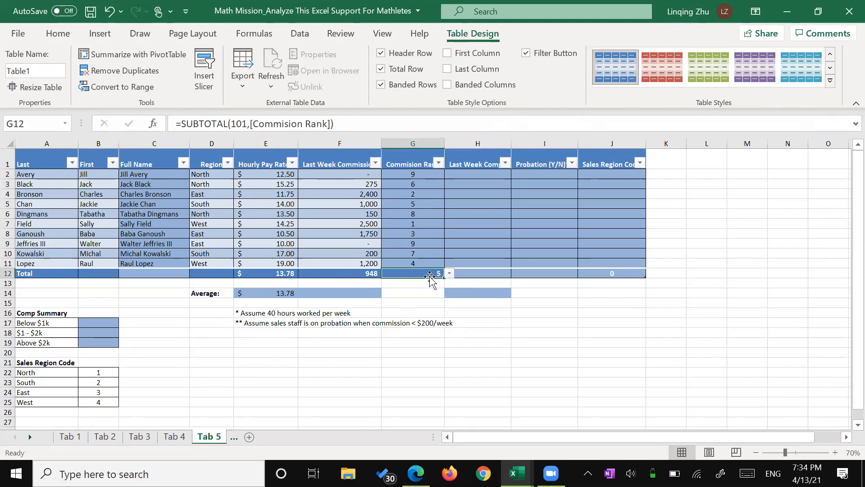
key("Left")
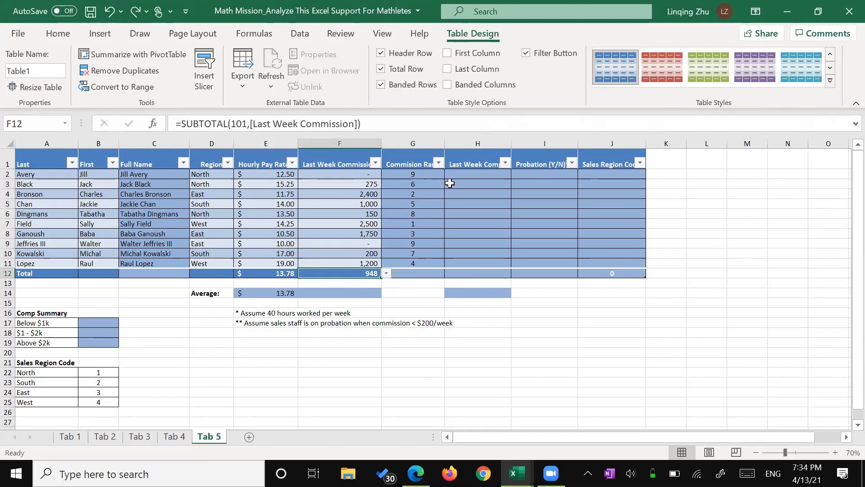
Start a formula in H2, the first cell of the Last Week Comp column.
left_click(483, 173)
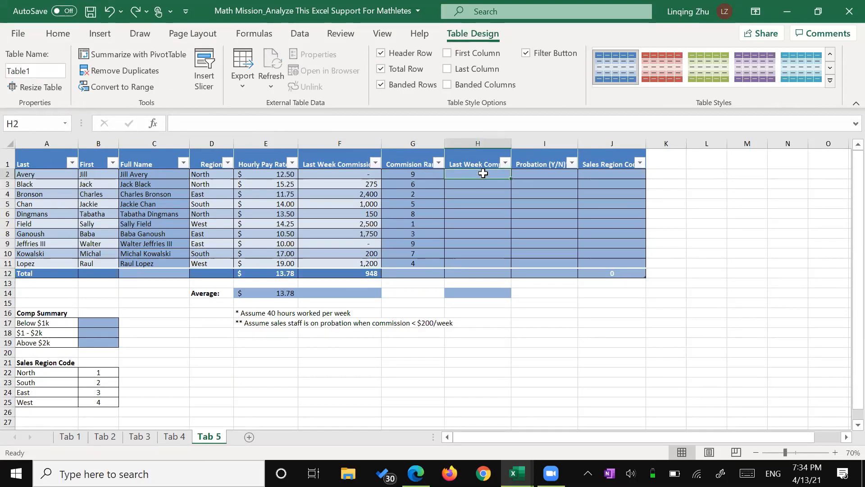
double_click(484, 174)
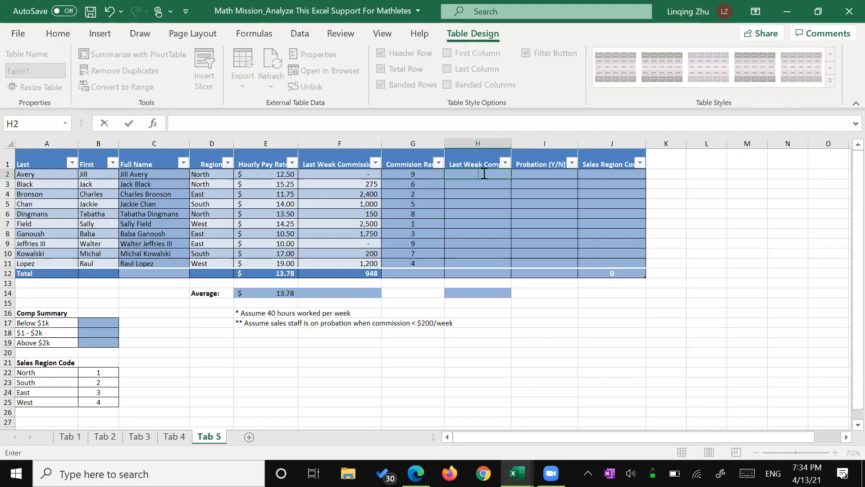
type("=")
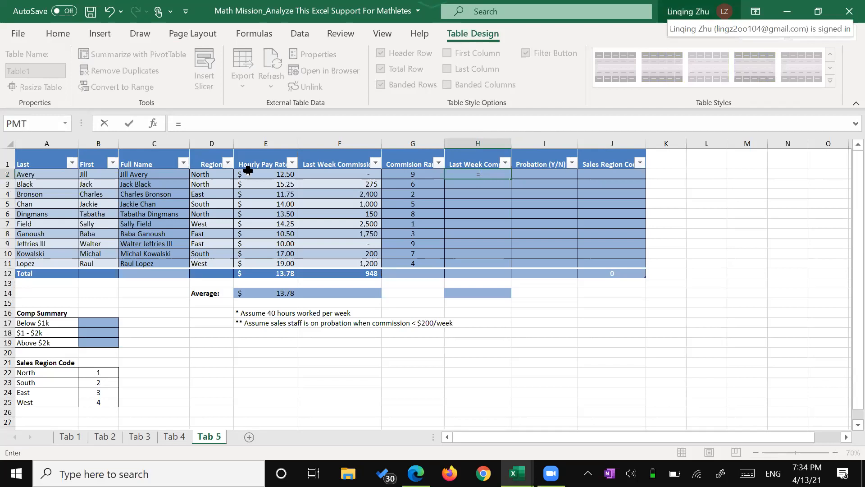
Put Excel beside the mission PDF and highlight Part C's "(combining hourly pay + commission)" instruction.
key("super+Left")
left_click_drag(712, 208, 768, 224)
left_click(767, 223)
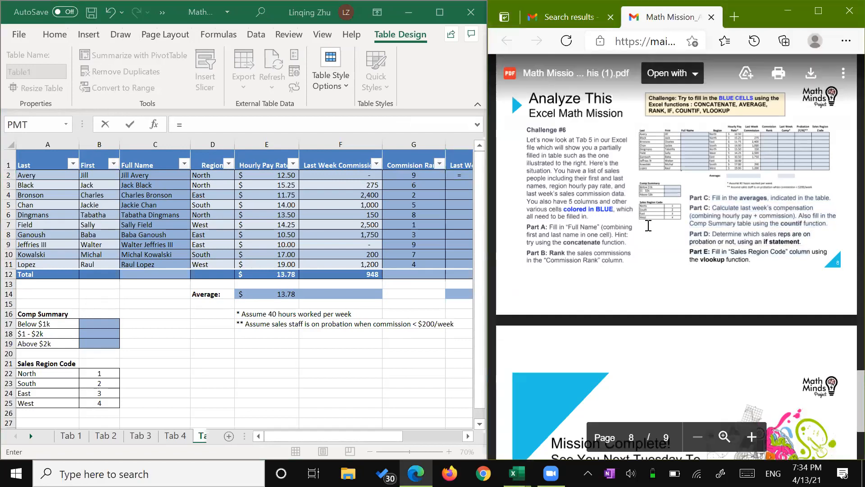
left_click_drag(693, 217, 796, 216)
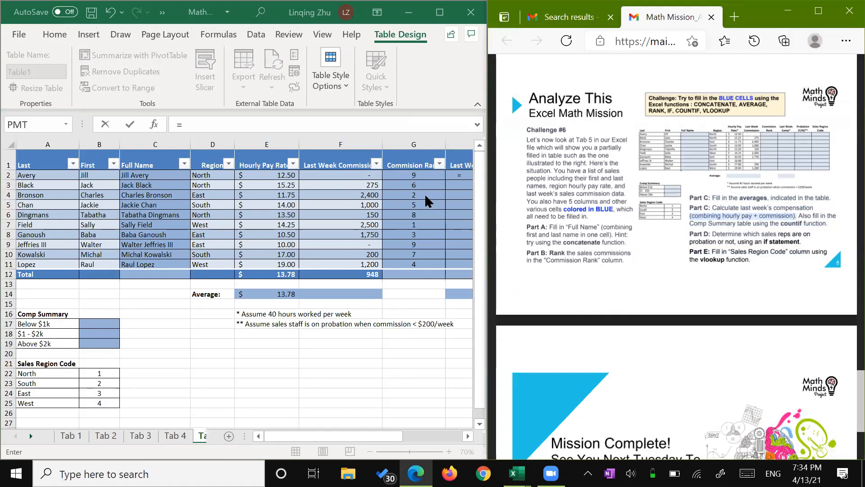
Widen the Excel window to show the whole Last Week Comp column and resume editing the formula in H2.
left_click(464, 173)
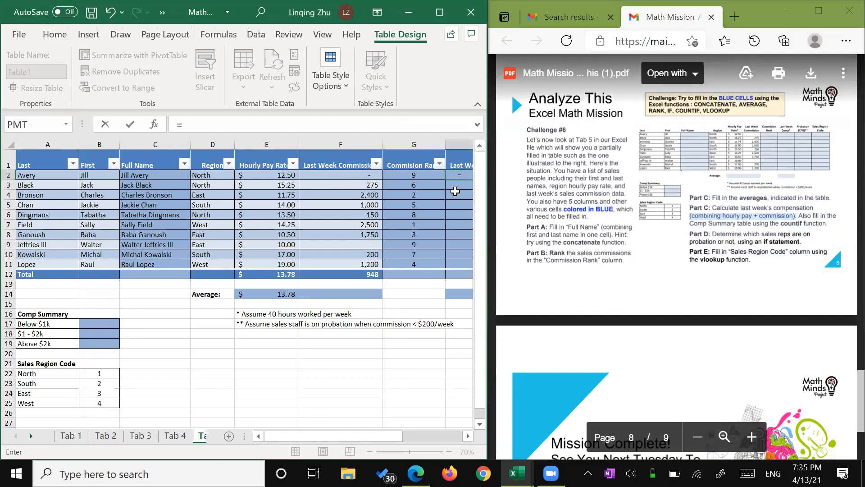
left_click_drag(487, 189, 572, 193)
left_click(489, 177)
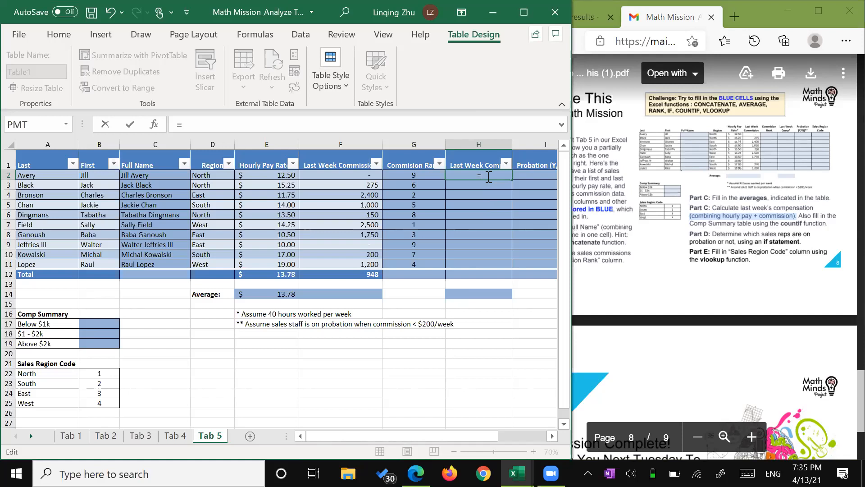
type("E2")
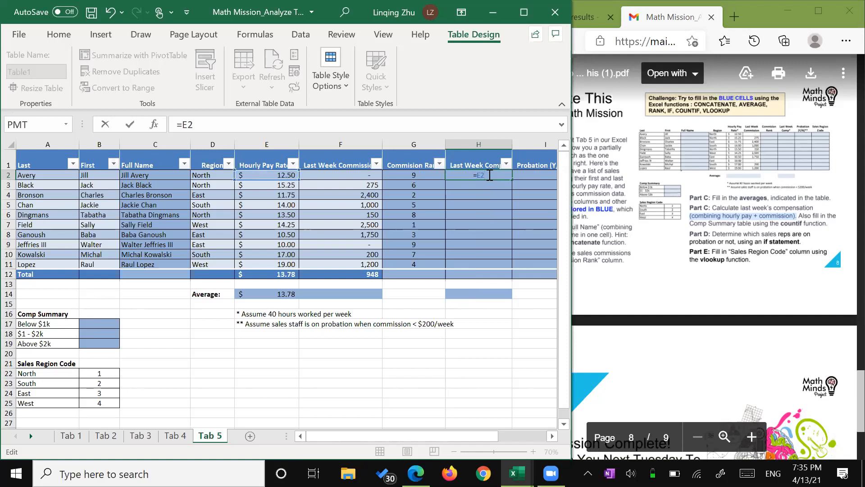
key("BackSpace")
key("BackSpace")
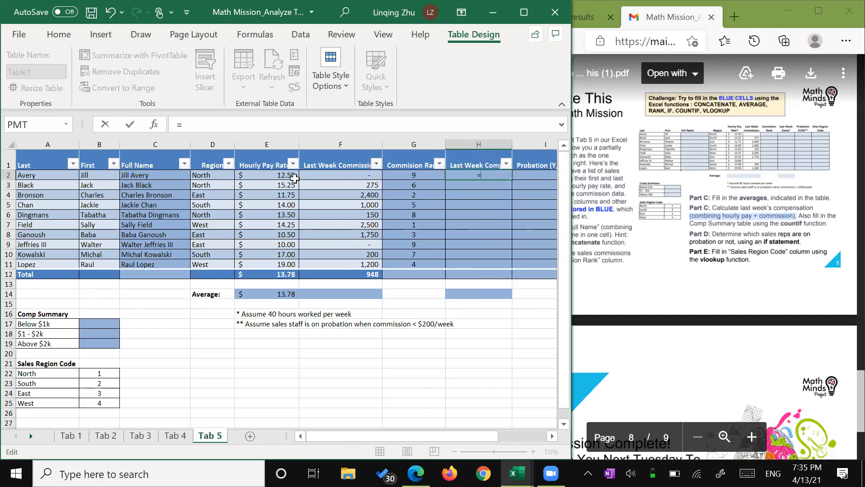
Complete the Last Week Comp formula in H2 as =[@[Hourly Pay Rate*]]*40+[@[Last Week Commission]].
left_click(281, 176)
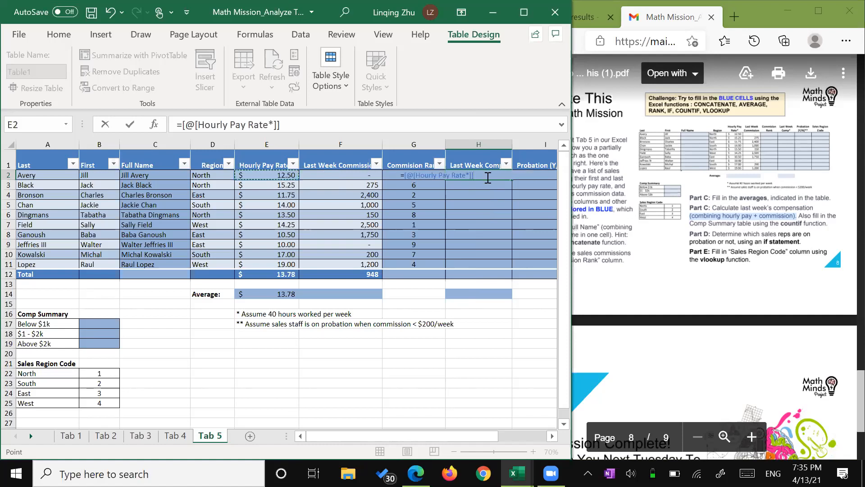
left_click(315, 125)
type("*40")
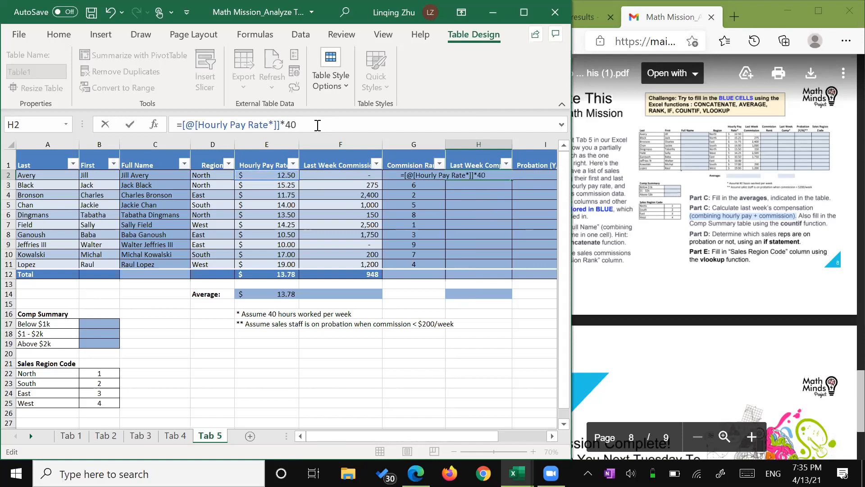
type("+")
left_click(335, 175)
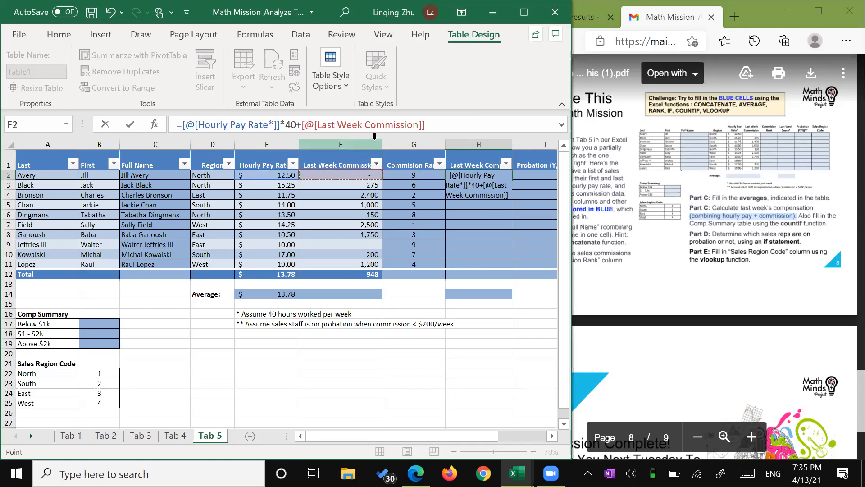
key("Return")
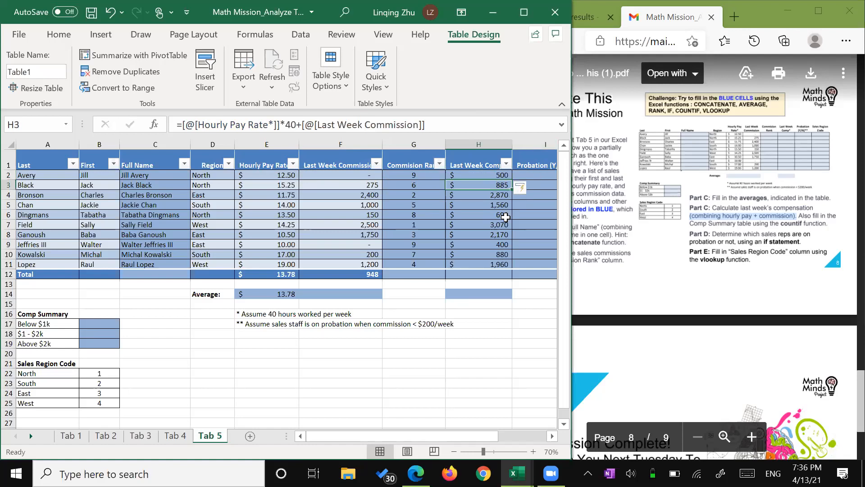
left_click(556, 123)
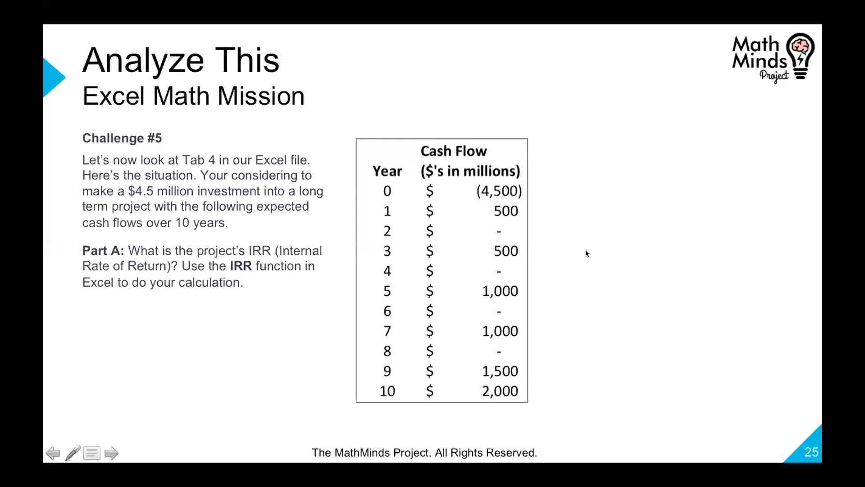
left_click(586, 250)
left_click(586, 250)
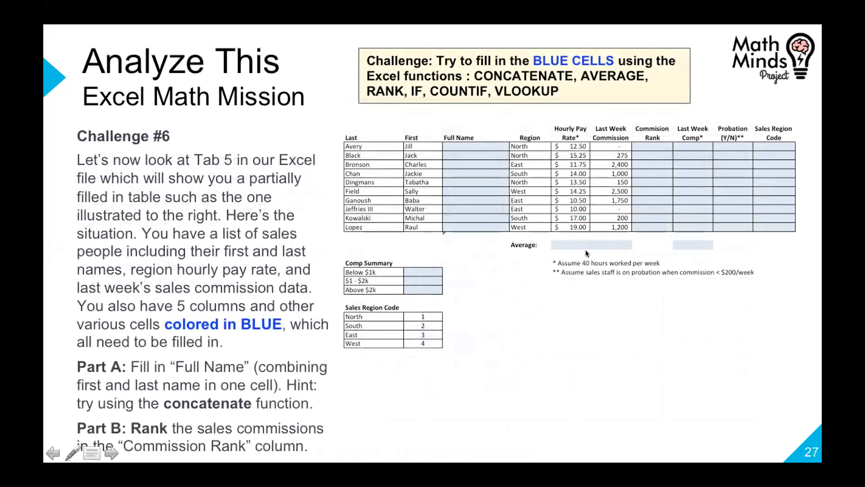
key("Right")
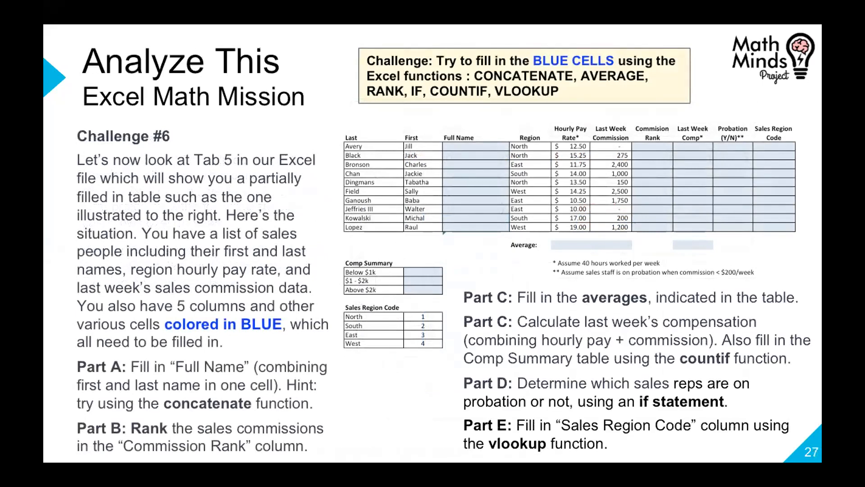